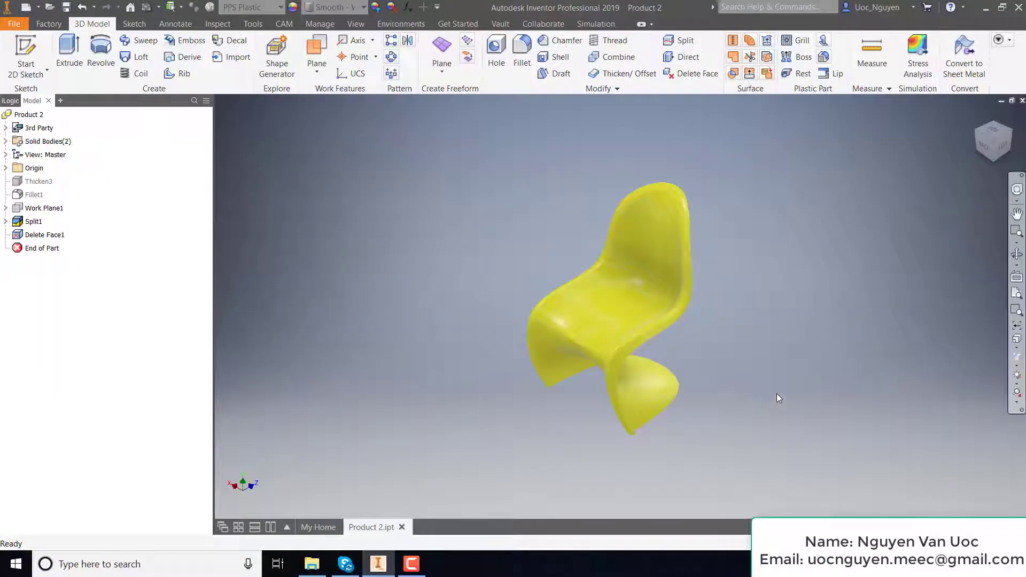
Orbit, zoom and pan around the yellow chair to inspect it from several sides.
{"action": "key", "text": "Home"}
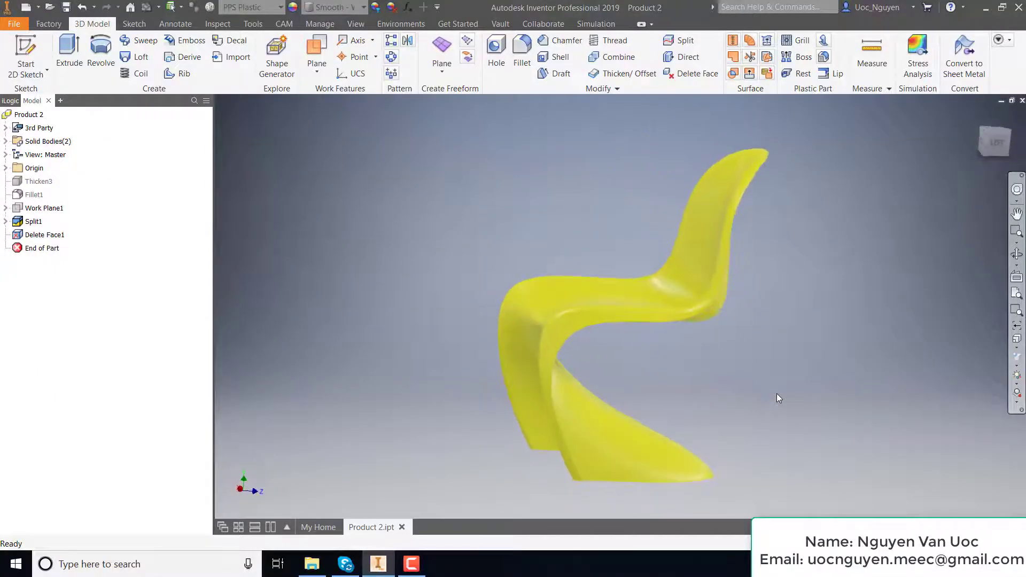
{"action": "left_click", "coordinate": [1002, 157]}
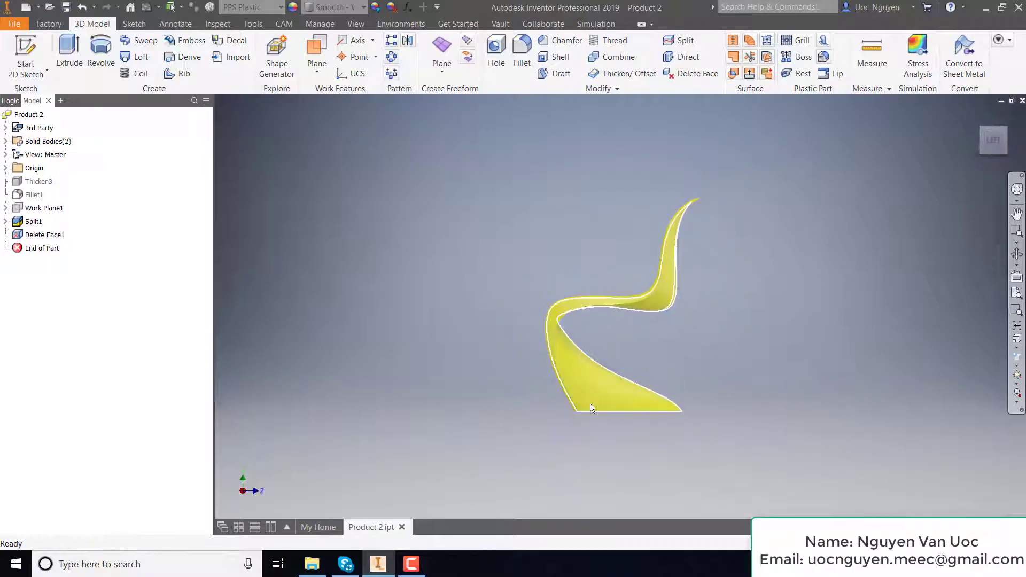
{"action": "scroll", "coordinate": [591, 408], "scroll_direction": "down", "scroll_amount": 5}
{"action": "scroll", "coordinate": [556, 440], "scroll_direction": "up", "scroll_amount": 4}
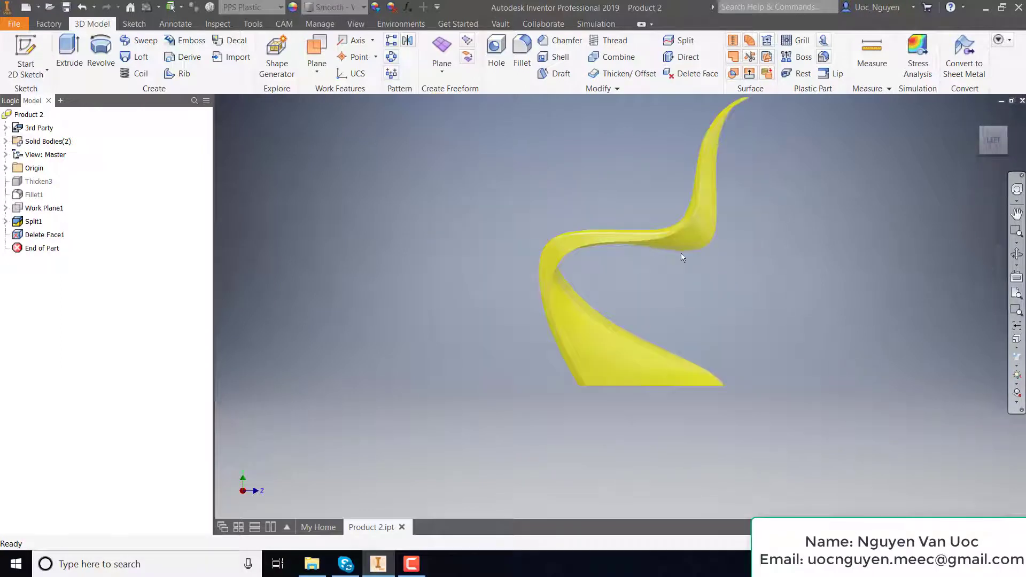
{"action": "mouse_move", "coordinate": [682, 257]}
{"action": "middle_mouse_down", "text": "shift"}
{"action": "mouse_move", "coordinate": [661, 284]}
{"action": "mouse_move", "coordinate": [637, 241]}
{"action": "middle_mouse_up", "text": "shift"}
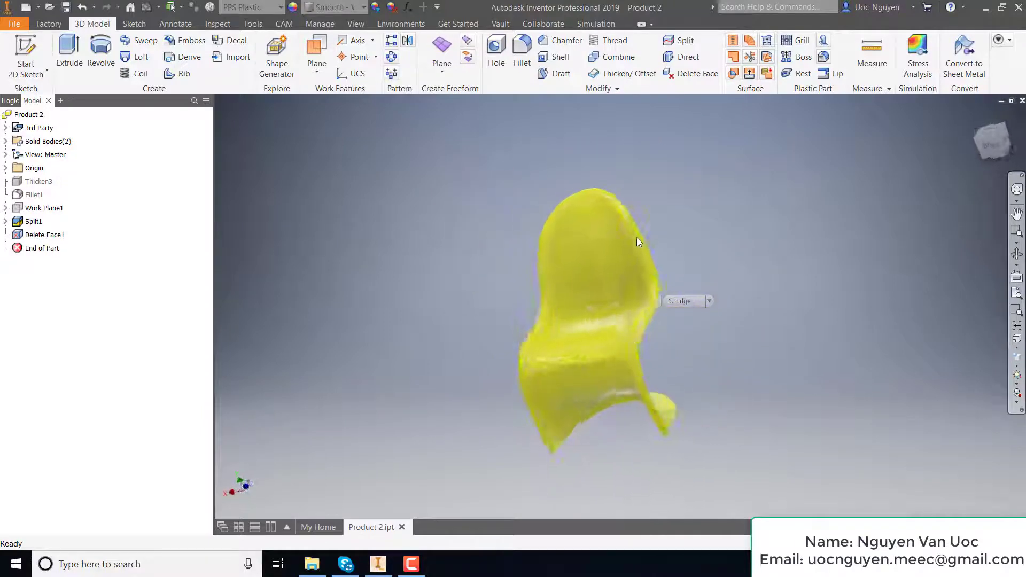
{"action": "key", "text": "F5"}
{"action": "scroll", "coordinate": [699, 194], "scroll_direction": "down", "scroll_amount": 3}
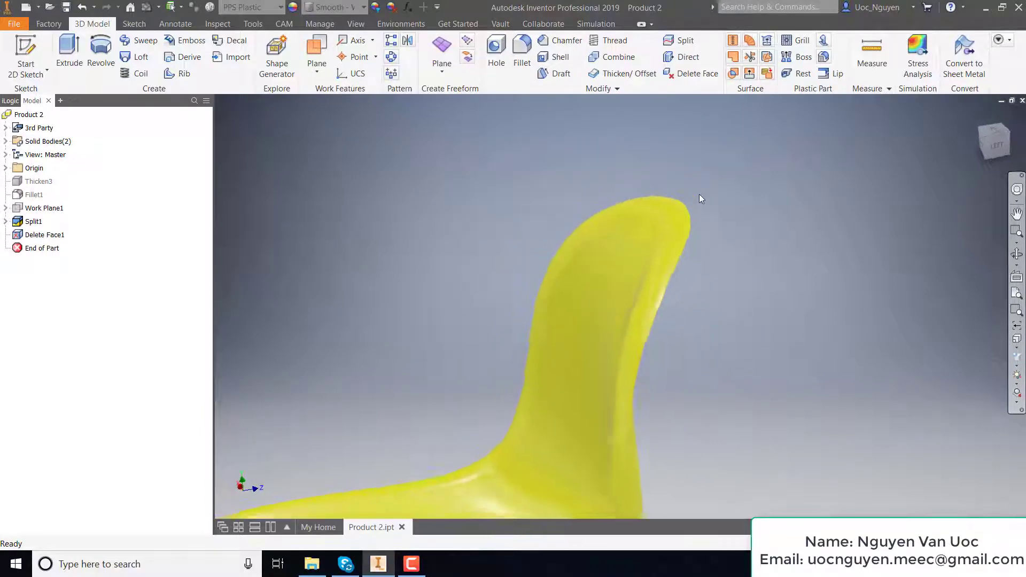
{"action": "key", "text": "F5"}
{"action": "middle_click_drag", "start_coordinate": [699, 194], "coordinate": [684, 221], "text": "shift"}
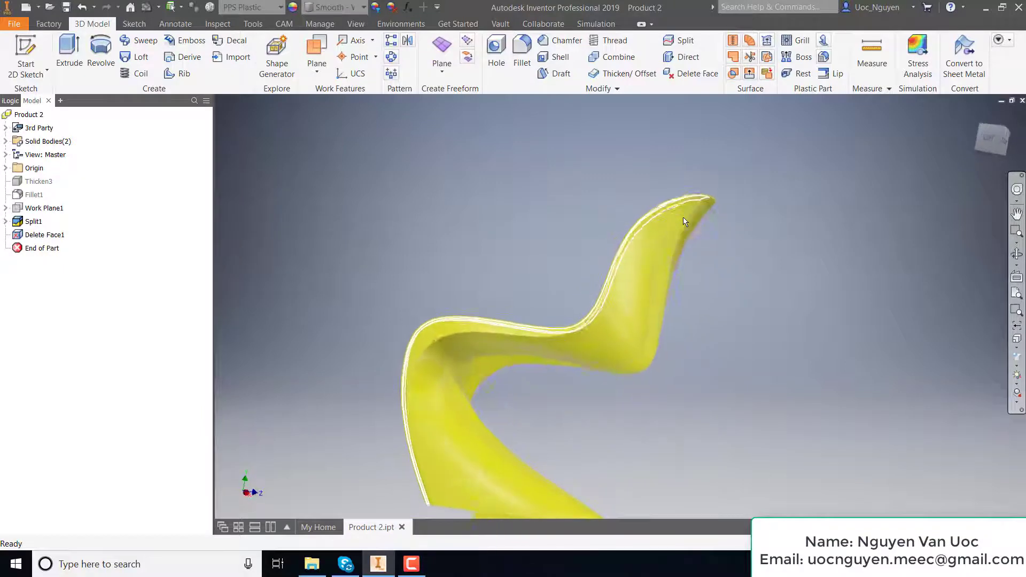
{"action": "key", "text": "F5"}
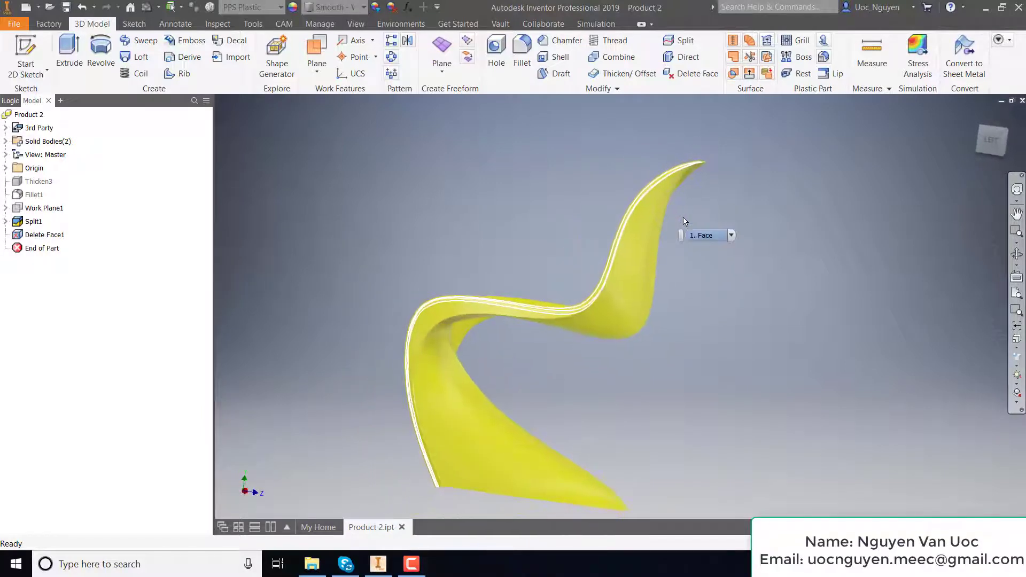
{"action": "key", "text": "F5"}
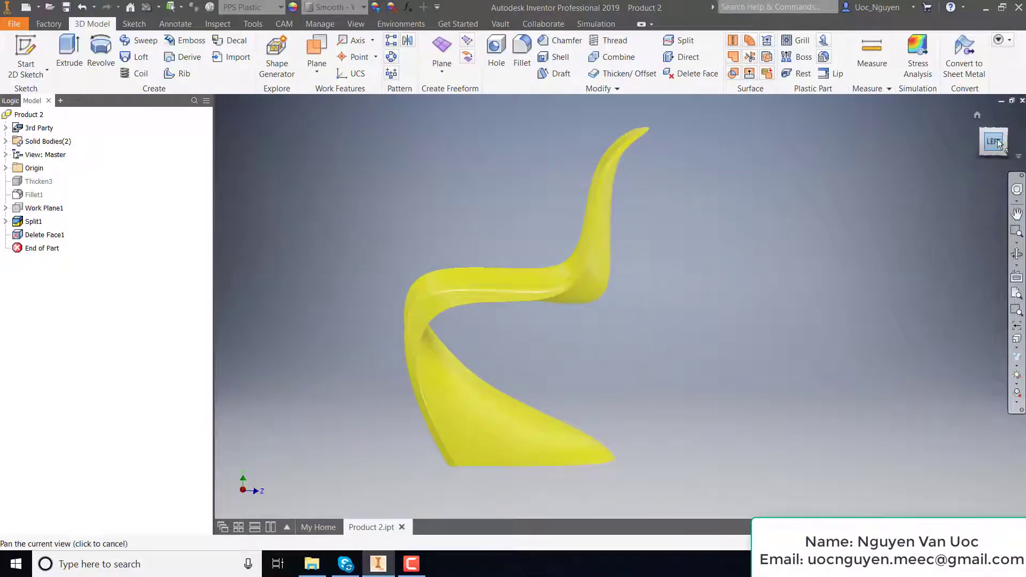
{"action": "left_click", "coordinate": [997, 143]}
{"action": "scroll", "coordinate": [577, 332], "scroll_direction": "down", "scroll_amount": 3}
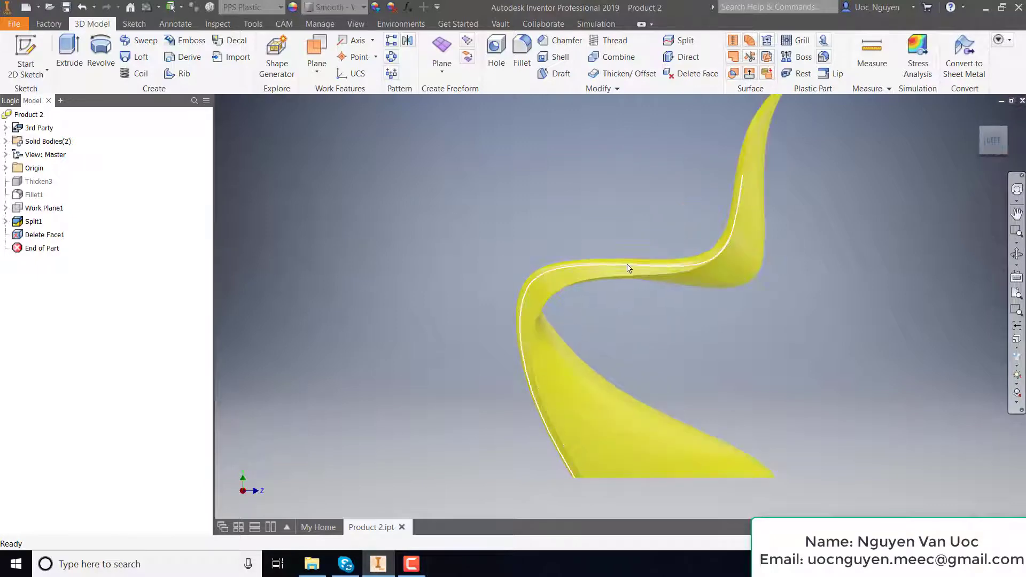
{"action": "mouse_move", "coordinate": [796, 206]}
{"action": "middle_mouse_down"}
{"action": "mouse_move", "coordinate": [563, 214]}
{"action": "mouse_move", "coordinate": [587, 194]}
{"action": "middle_mouse_up"}
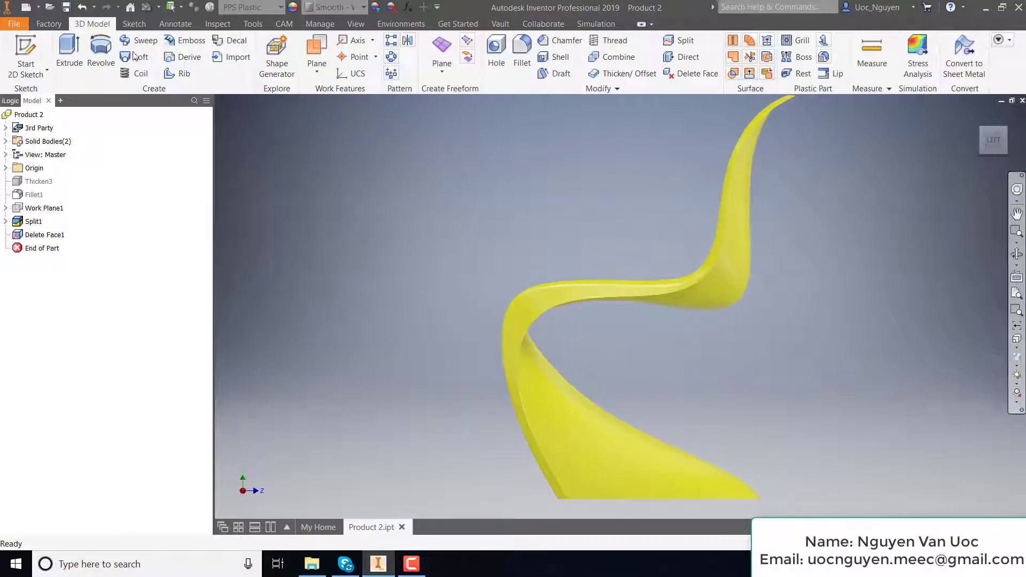
Create a new assembly from the Metric Mold Design (mm).iam template.
{"action": "left_click", "coordinate": [26, 7]}
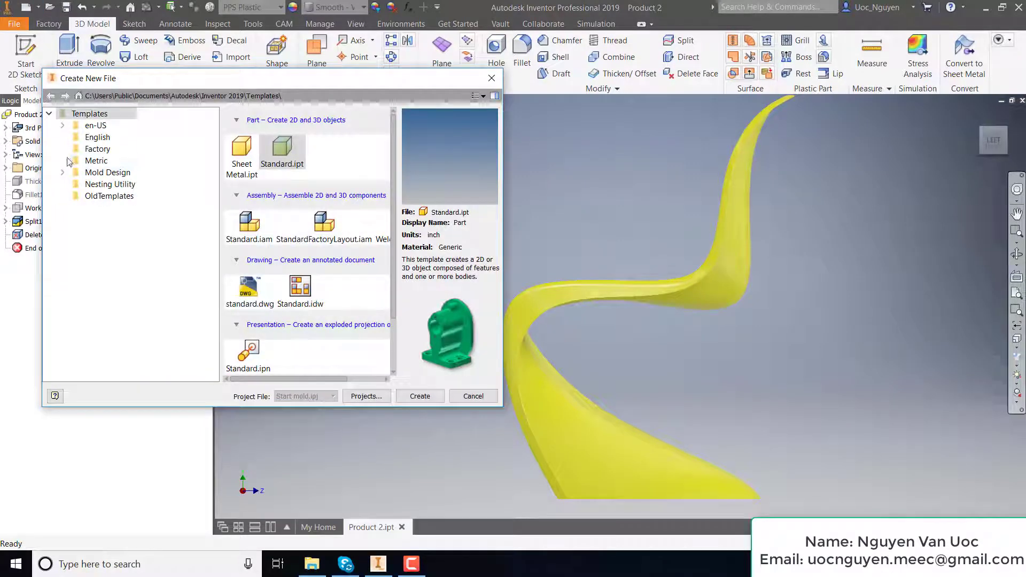
{"action": "left_click", "coordinate": [97, 160]}
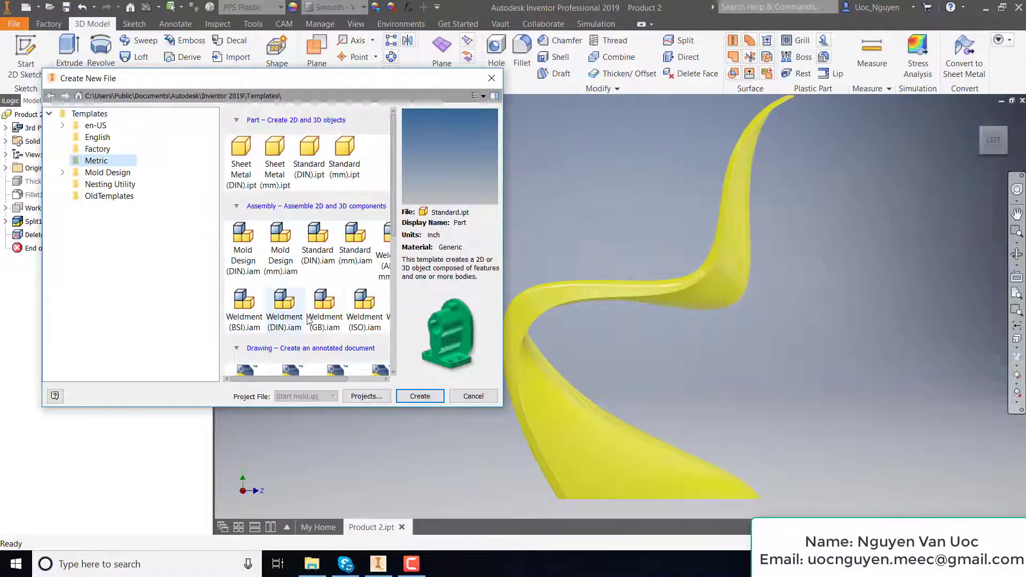
{"action": "left_click", "coordinate": [280, 249]}
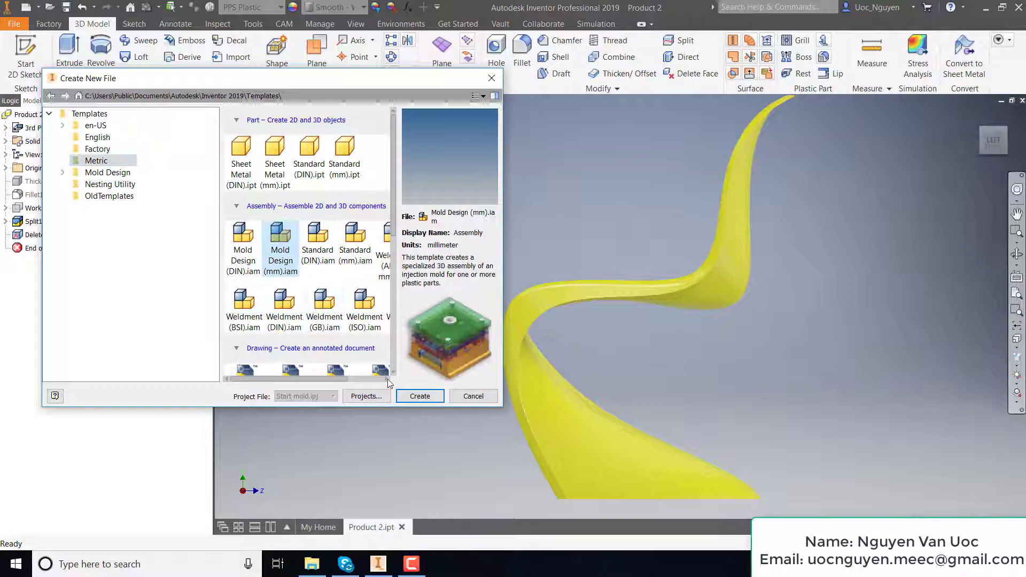
{"action": "left_click", "coordinate": [415, 397]}
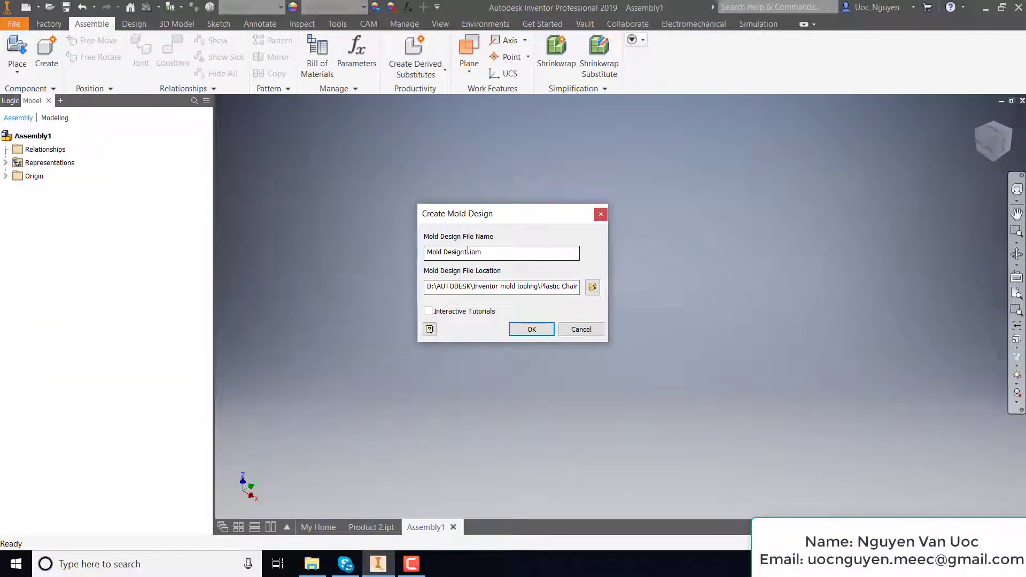
Name the mold design 'Mold chair' and save it in the Mold design folder.
{"action": "left_click_drag", "start_coordinate": [468, 251], "coordinate": [363, 250]}
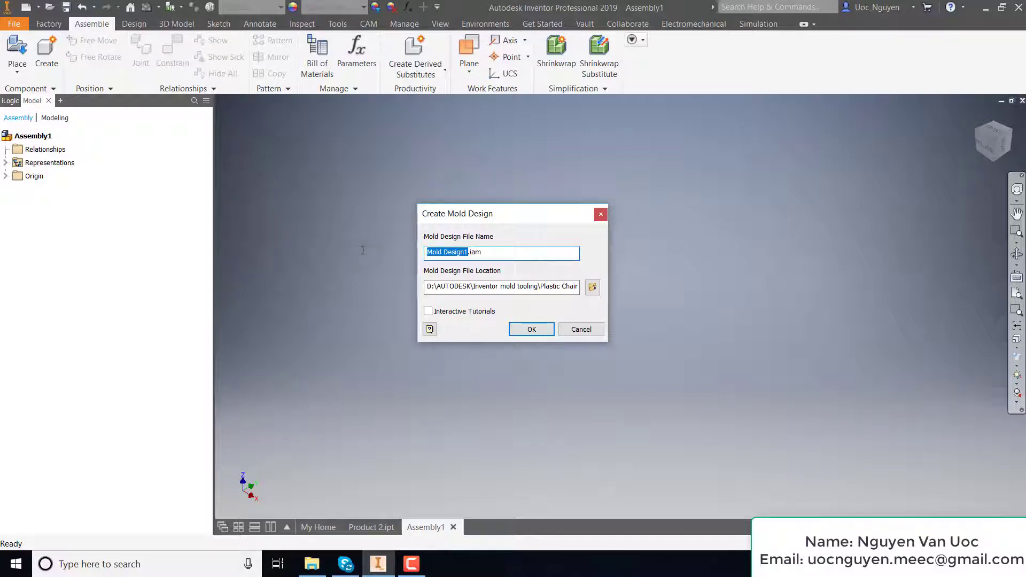
{"action": "type", "text": "Mold "}
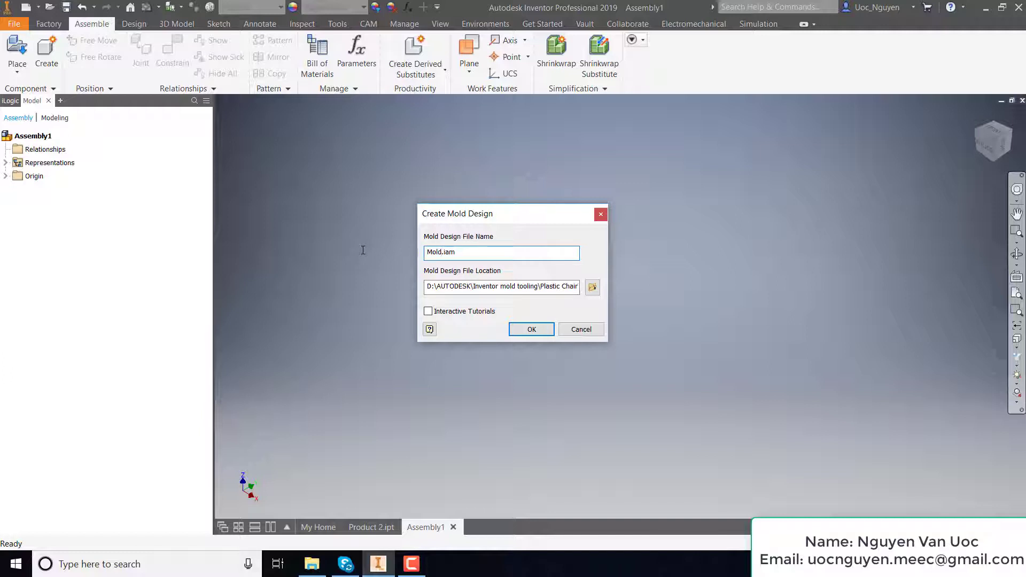
{"action": "type", "text": "chair"}
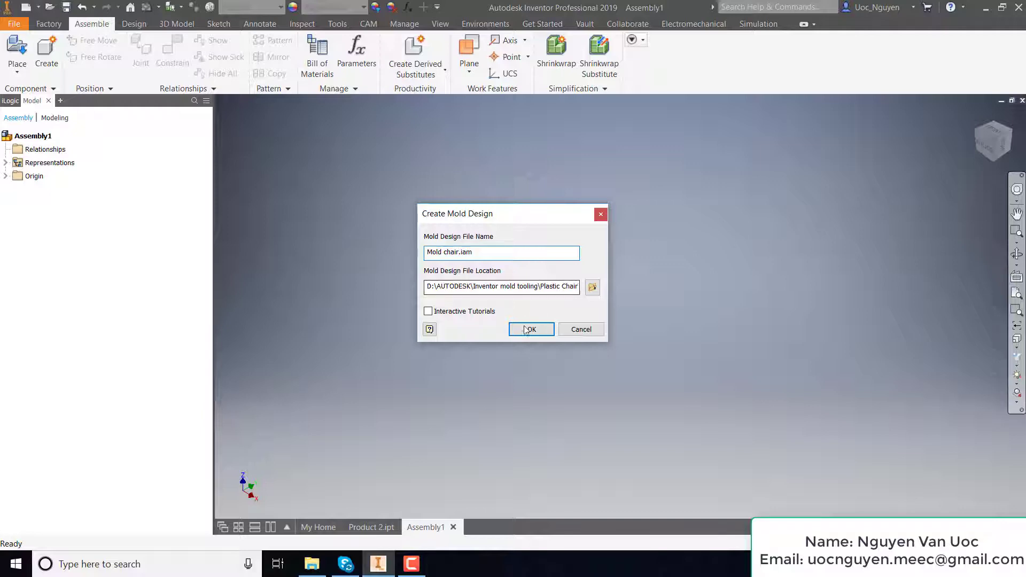
{"action": "left_click", "coordinate": [592, 287]}
{"action": "double_click", "coordinate": [467, 221]}
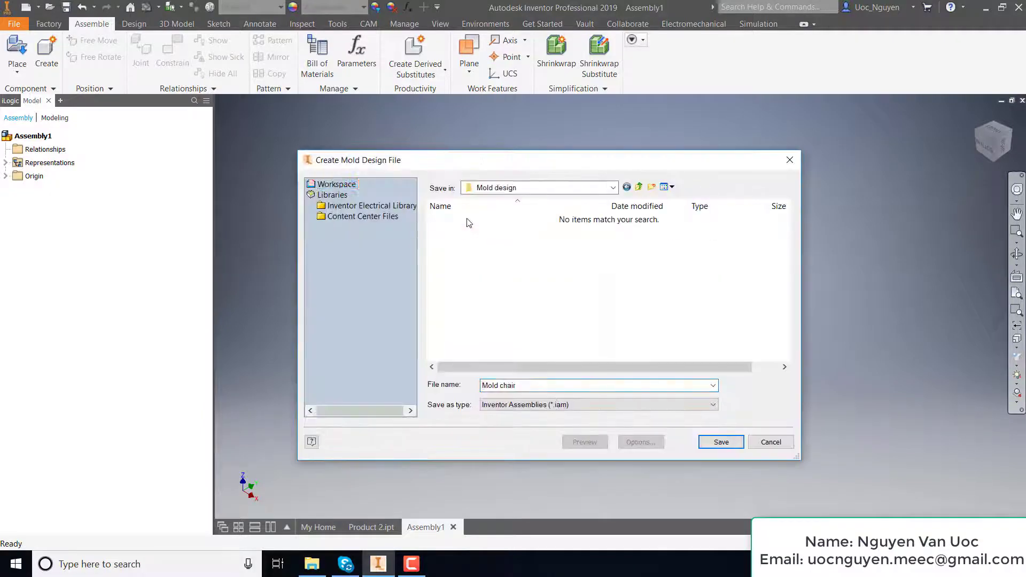
{"action": "left_click", "coordinate": [720, 441]}
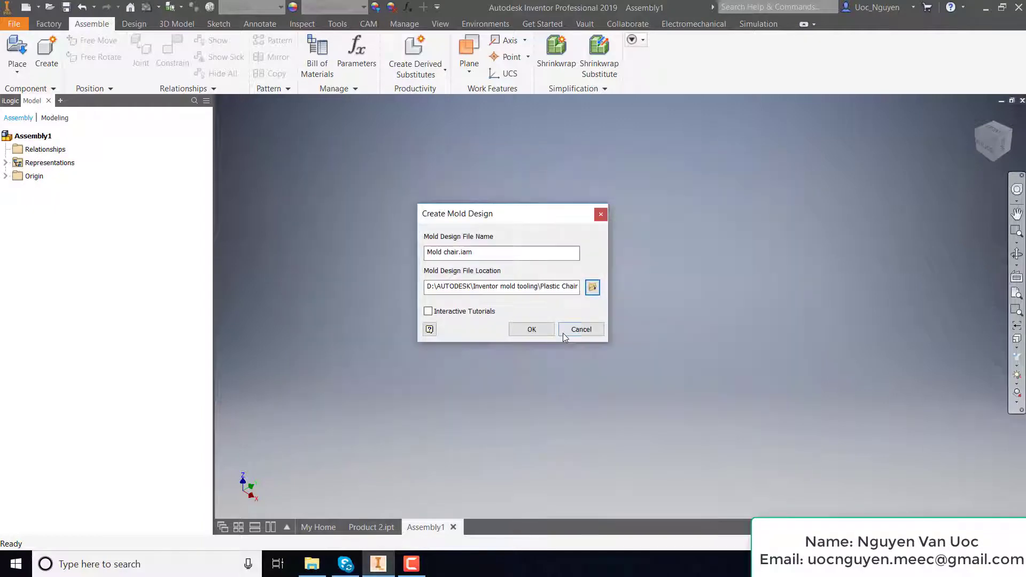
{"action": "left_click", "coordinate": [543, 331]}
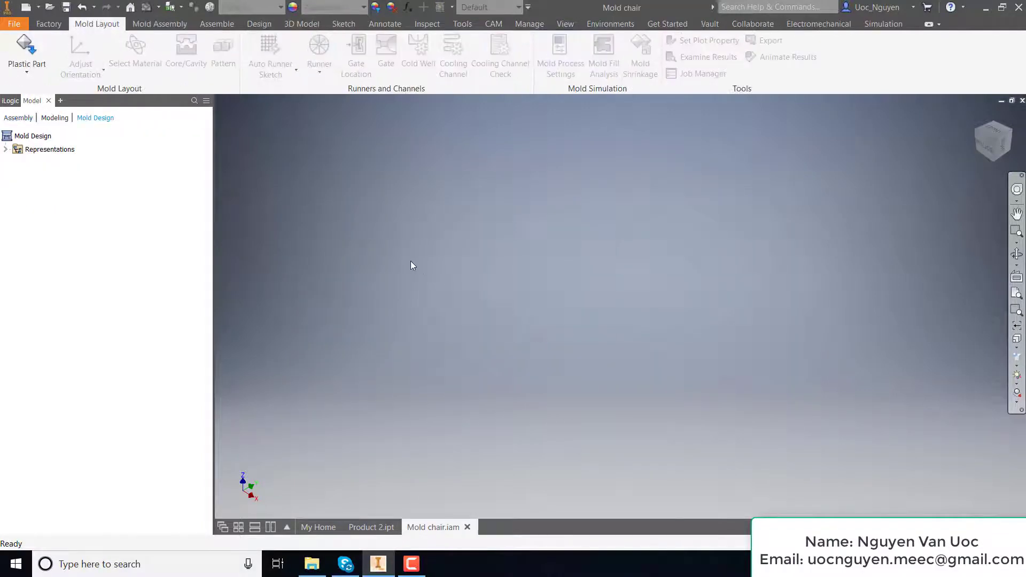
Pick the Product 2 chair part as the plastic part and open it.
{"action": "left_click", "coordinate": [25, 47]}
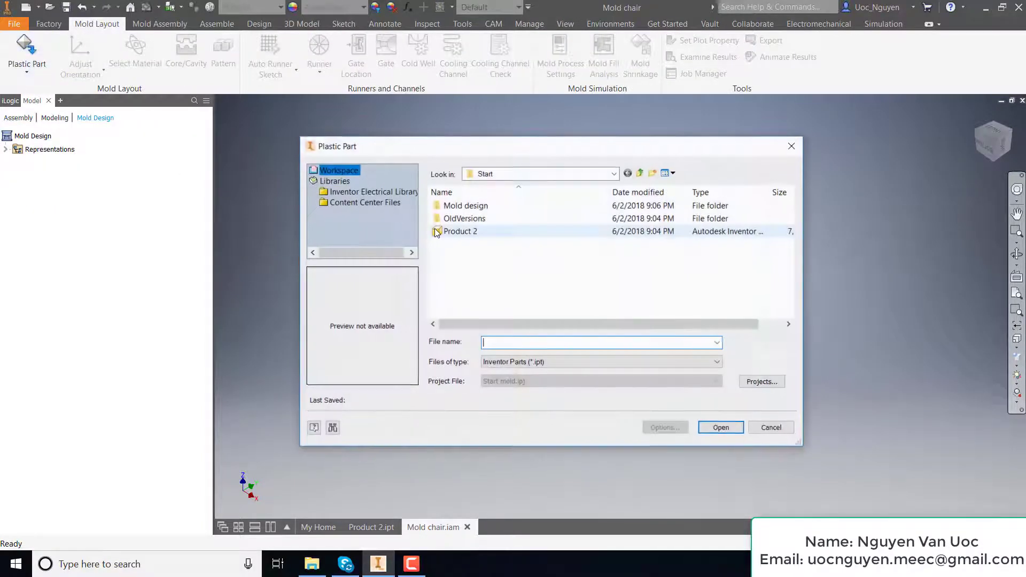
{"action": "left_click", "coordinate": [437, 233]}
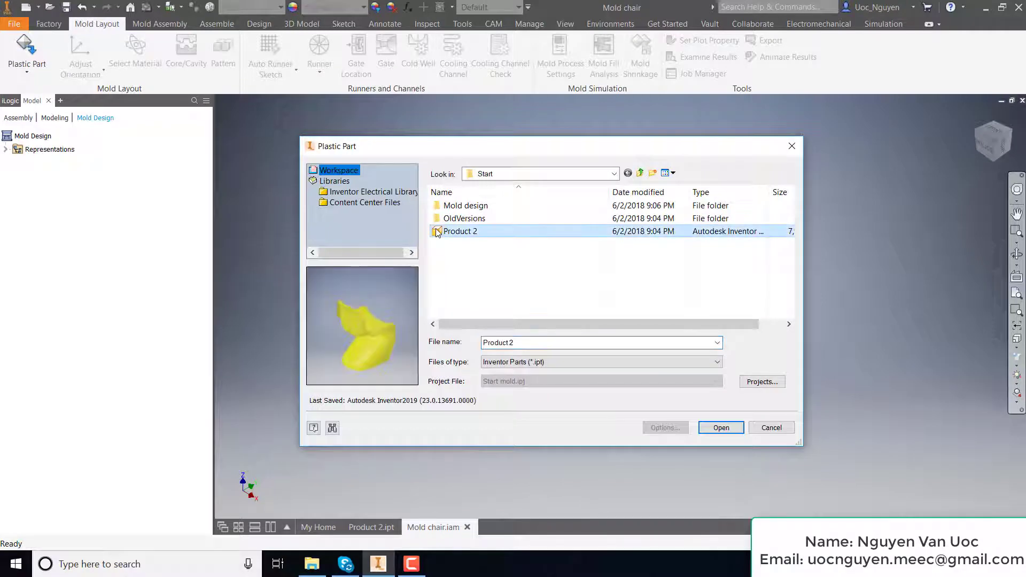
{"action": "left_click", "coordinate": [722, 427]}
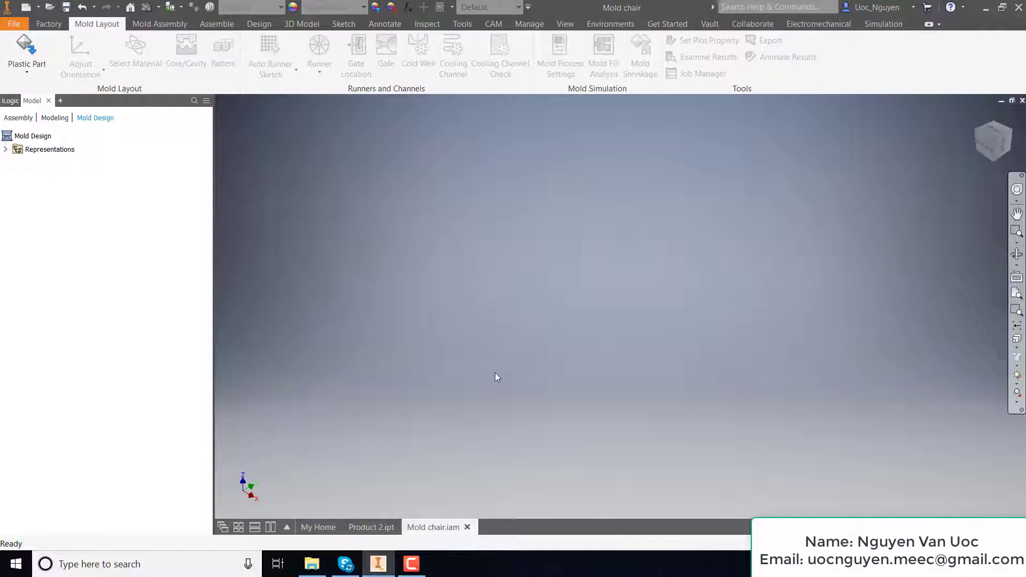
In Product 2.ipt, hide the Solid3 body, save the part, and return to Mold chair.iam.
{"action": "left_click", "coordinate": [368, 528]}
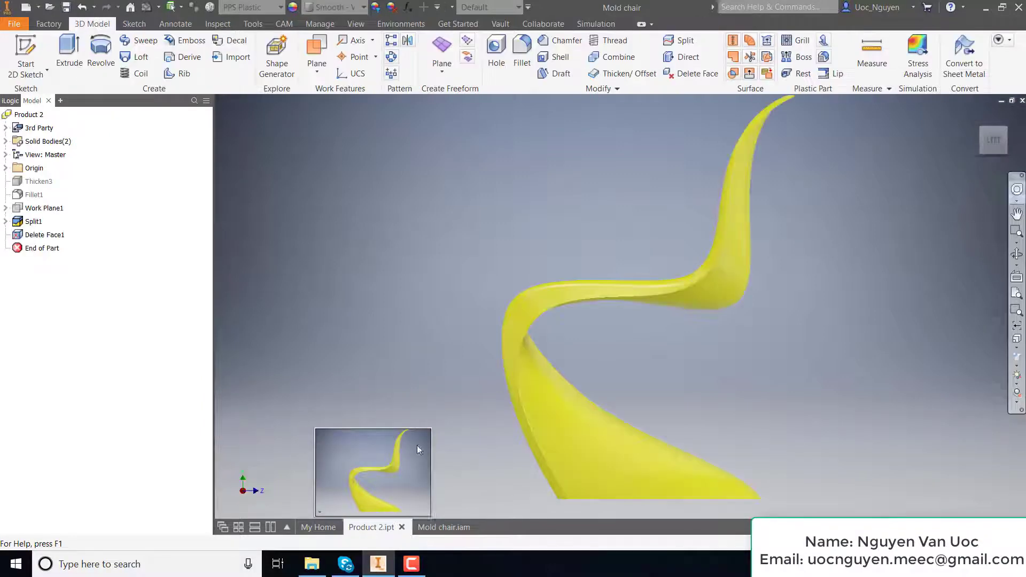
{"action": "left_click", "coordinate": [6, 141]}
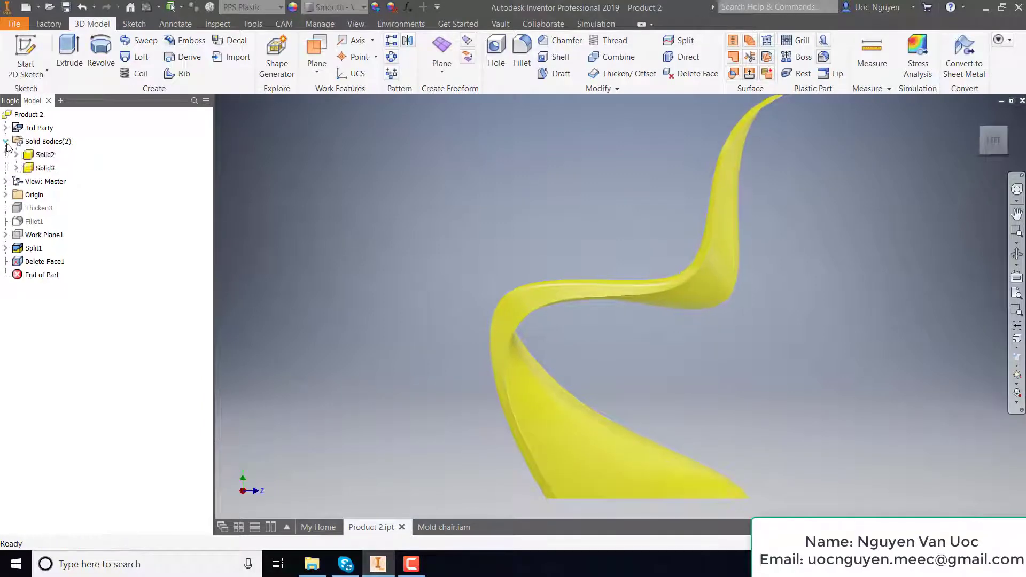
{"action": "right_click", "coordinate": [46, 168]}
{"action": "left_click", "coordinate": [78, 237]}
{"action": "left_click", "coordinate": [66, 7]}
{"action": "left_click", "coordinate": [438, 526]}
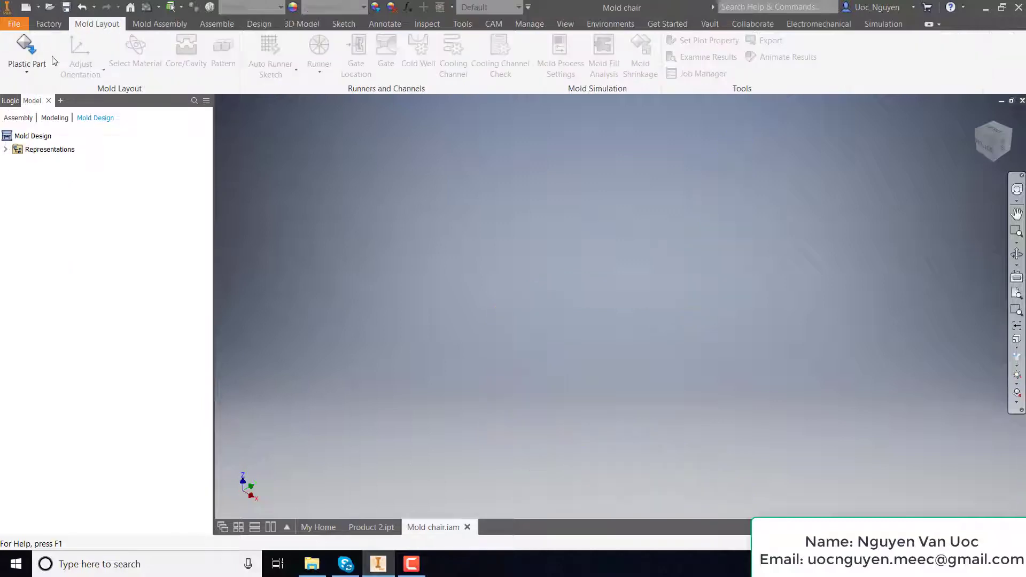
Load Product 2 as the plastic part, confirming the derived part Product 2_1.
{"action": "left_click", "coordinate": [51, 58]}
{"action": "left_click", "coordinate": [460, 231]}
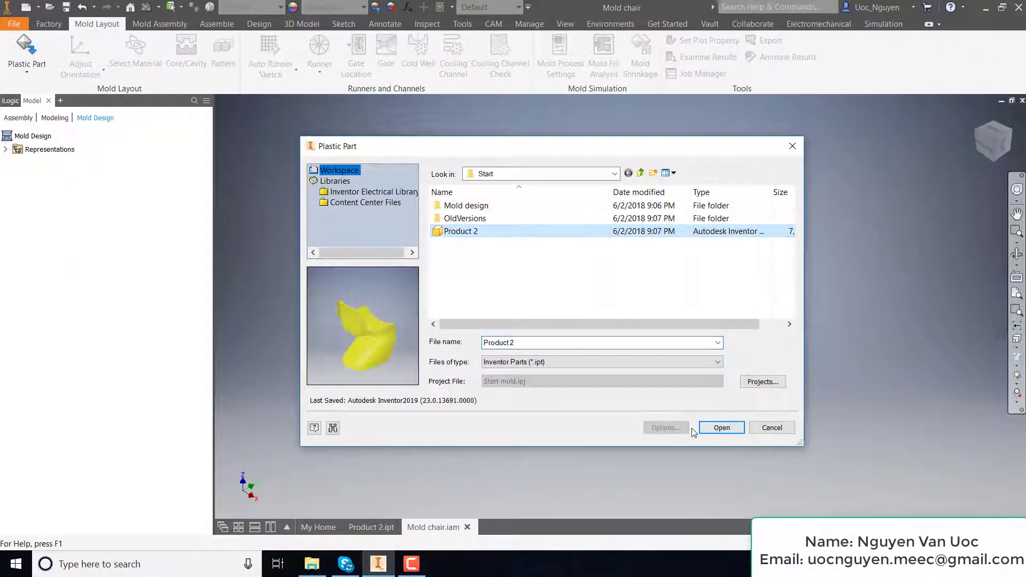
{"action": "left_click", "coordinate": [708, 428]}
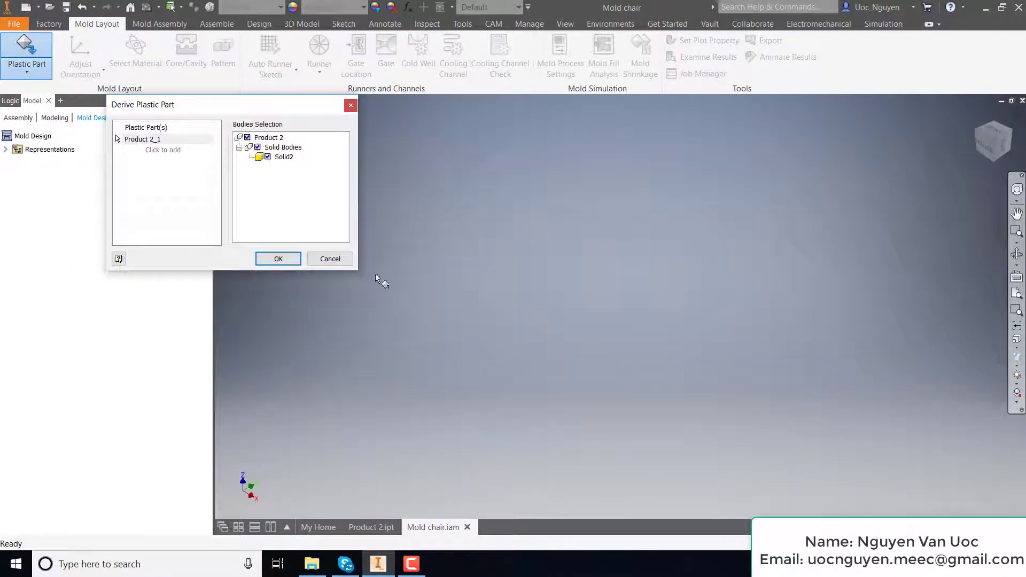
{"action": "left_click", "coordinate": [278, 259]}
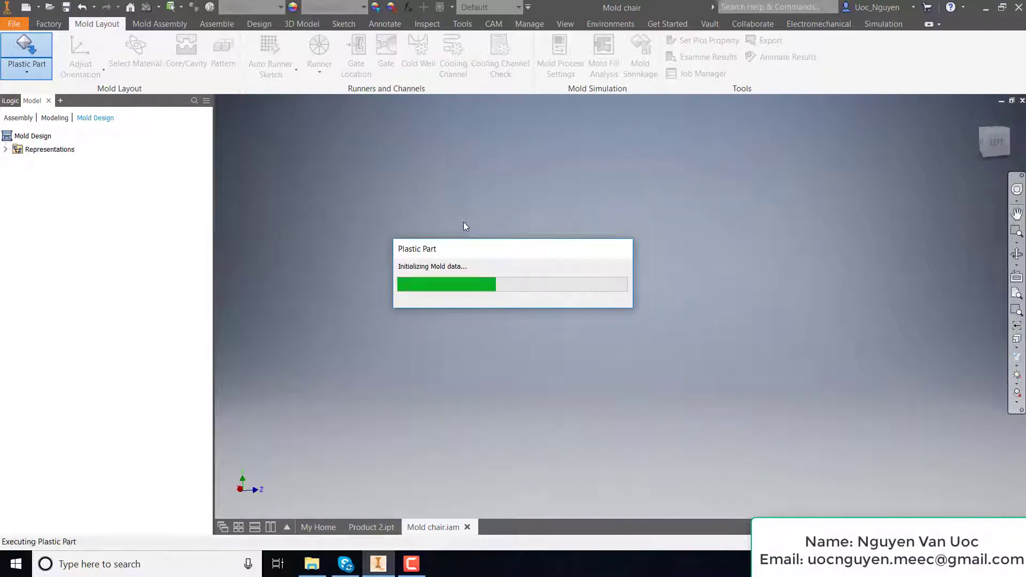
{"action": "middle_click_drag", "start_coordinate": [474, 252], "coordinate": [390, 247], "text": "shift"}
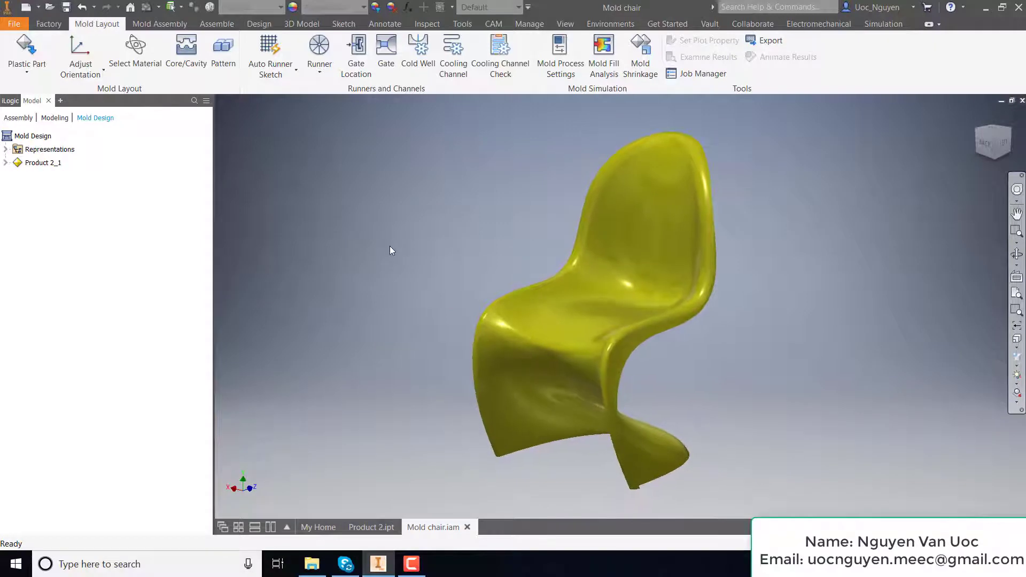
Flip the chair's mold opening direction, check it from several views, and apply it.
{"action": "left_click", "coordinate": [80, 54]}
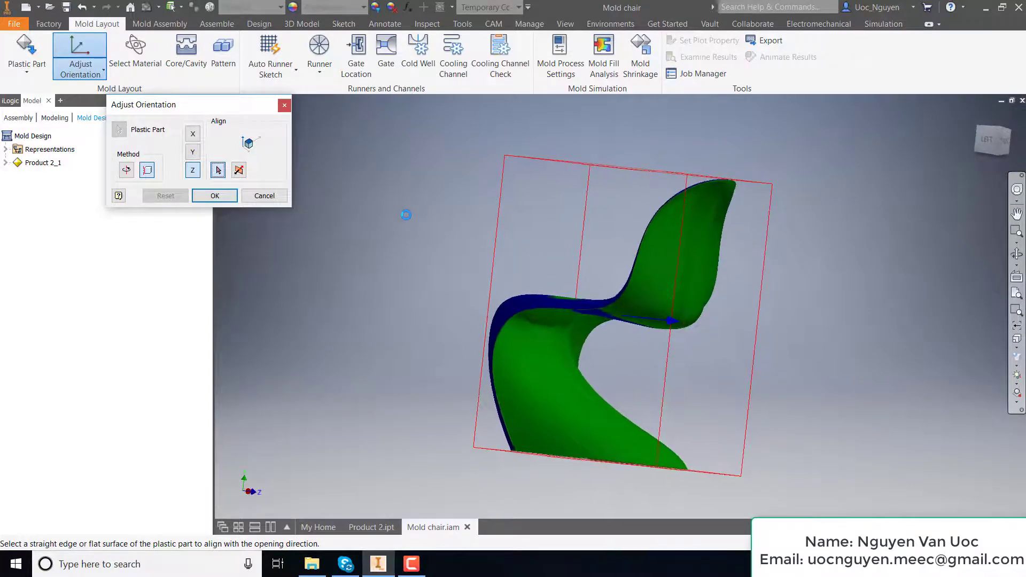
{"action": "left_click", "coordinate": [239, 172]}
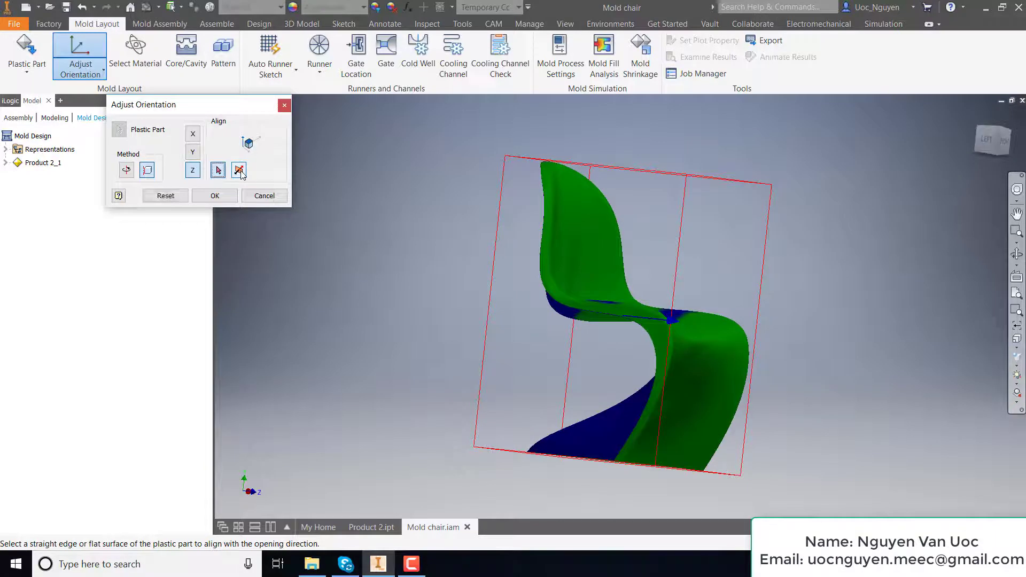
{"action": "left_click", "coordinate": [239, 171]}
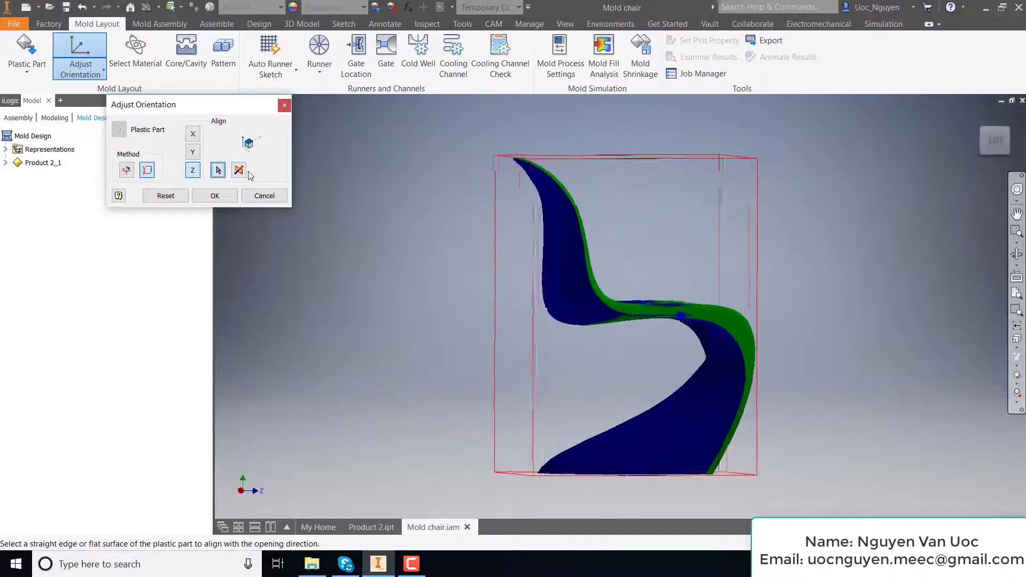
{"action": "left_click", "coordinate": [239, 171]}
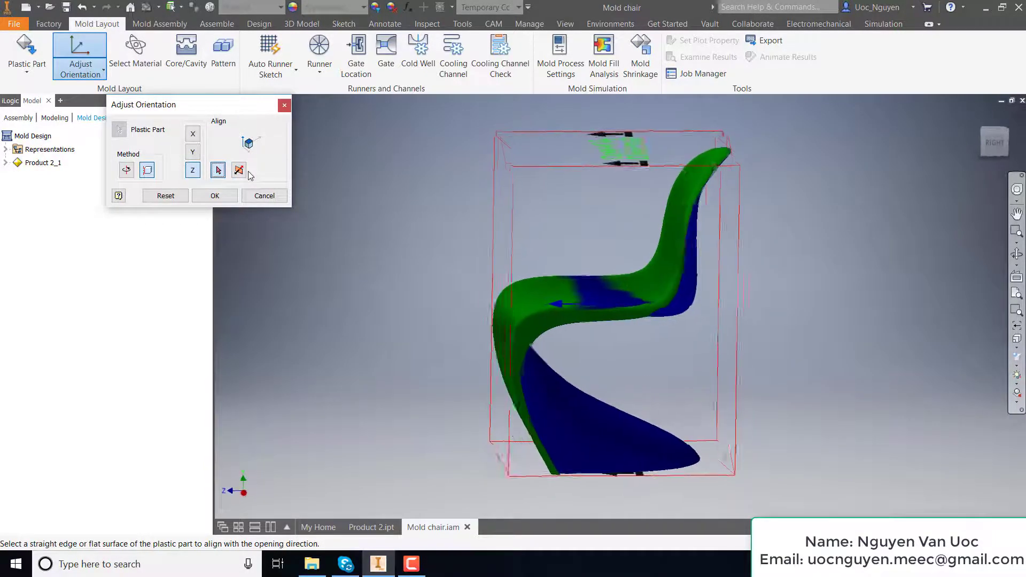
{"action": "left_click", "coordinate": [608, 325]}
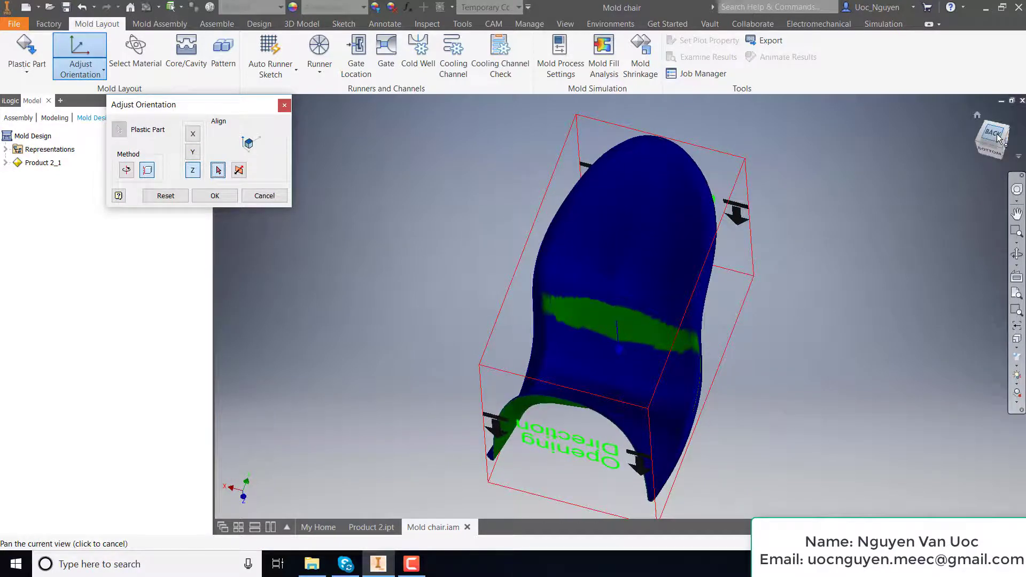
{"action": "scroll", "coordinate": [633, 322], "scroll_direction": "down", "scroll_amount": 3}
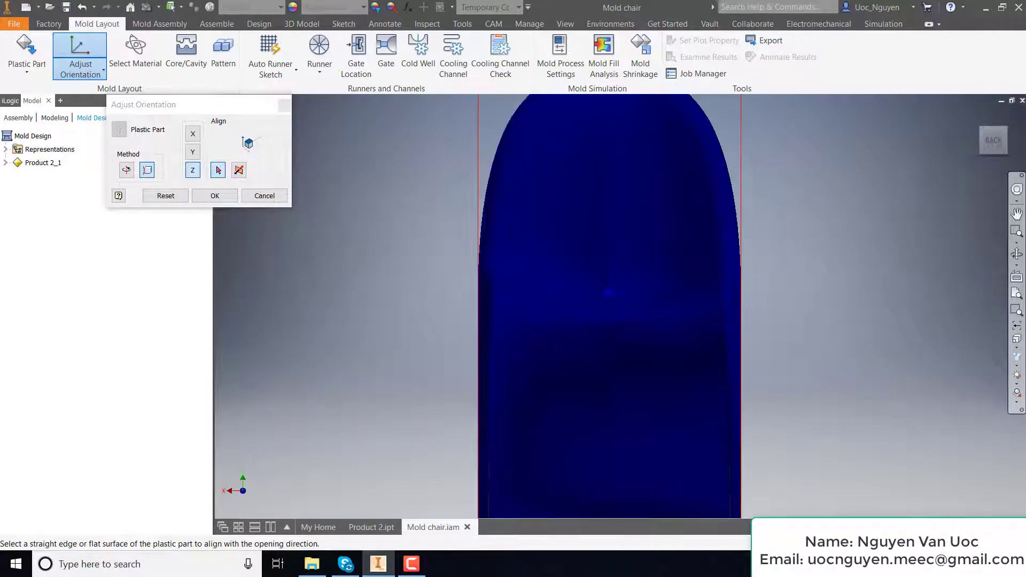
{"action": "left_click", "coordinate": [974, 141]}
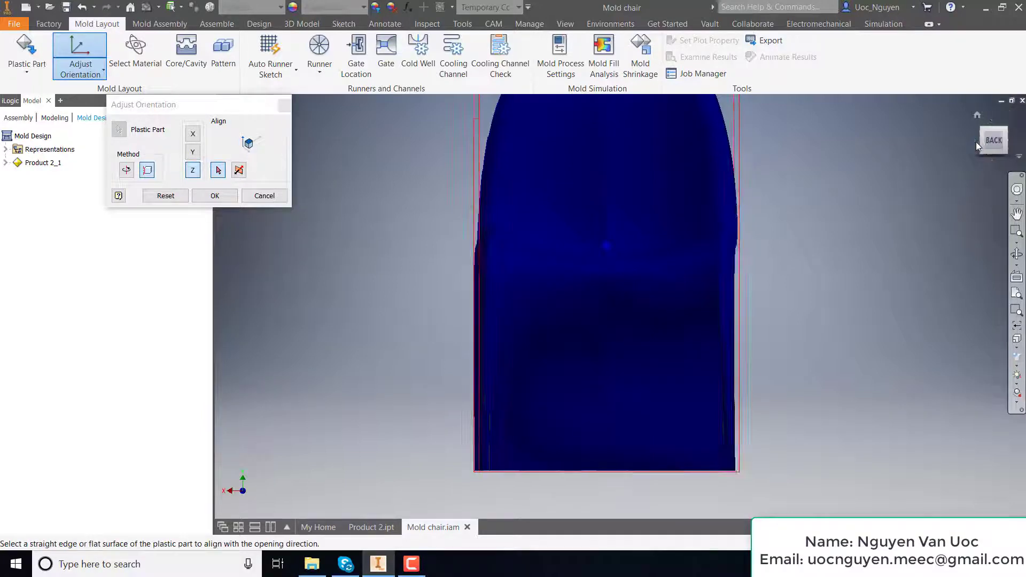
{"action": "left_click", "coordinate": [976, 142]}
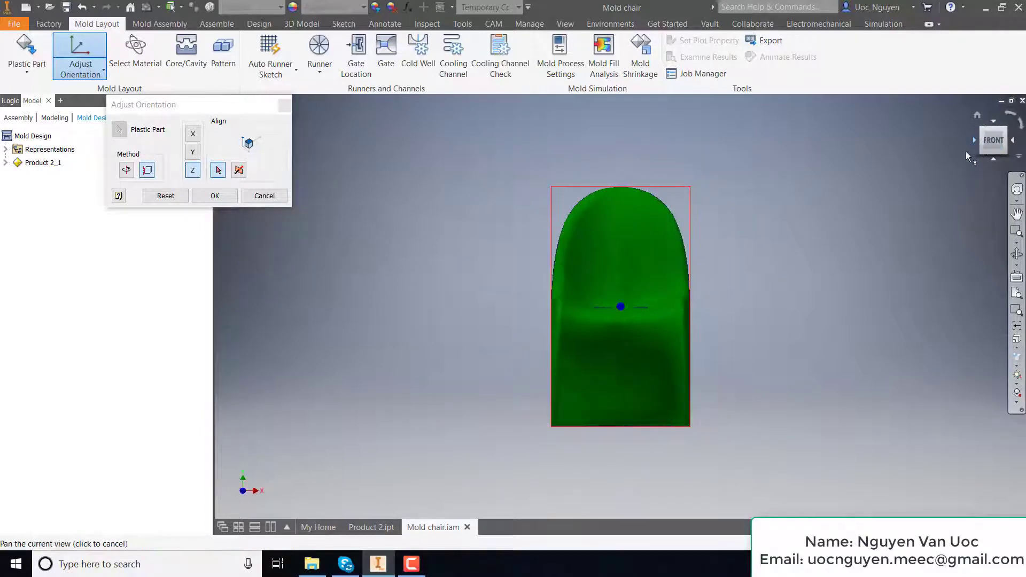
{"action": "middle_click_drag", "start_coordinate": [671, 294], "coordinate": [664, 320], "text": "shift"}
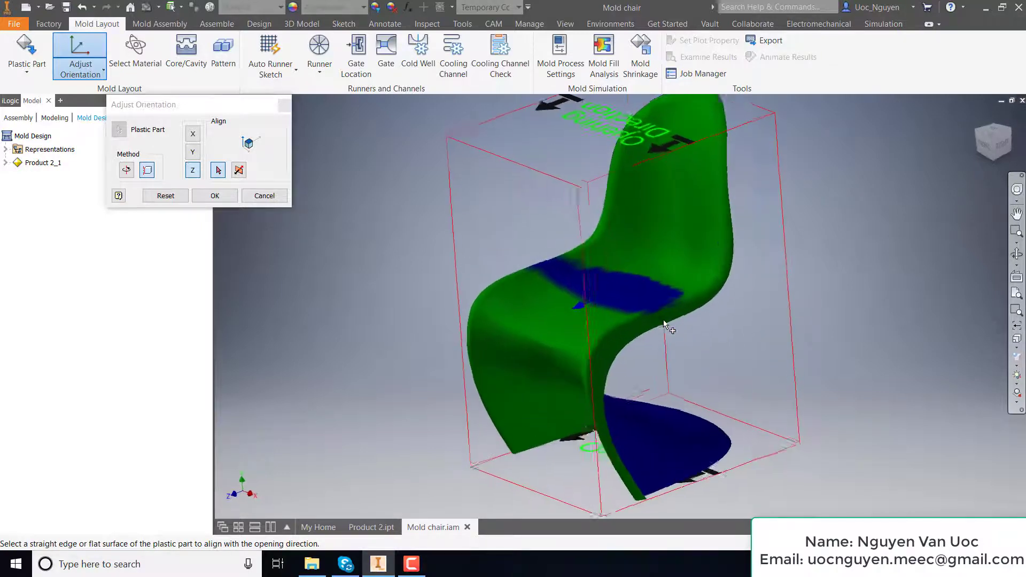
{"action": "middle_click_drag", "start_coordinate": [664, 321], "coordinate": [607, 284], "text": "shift"}
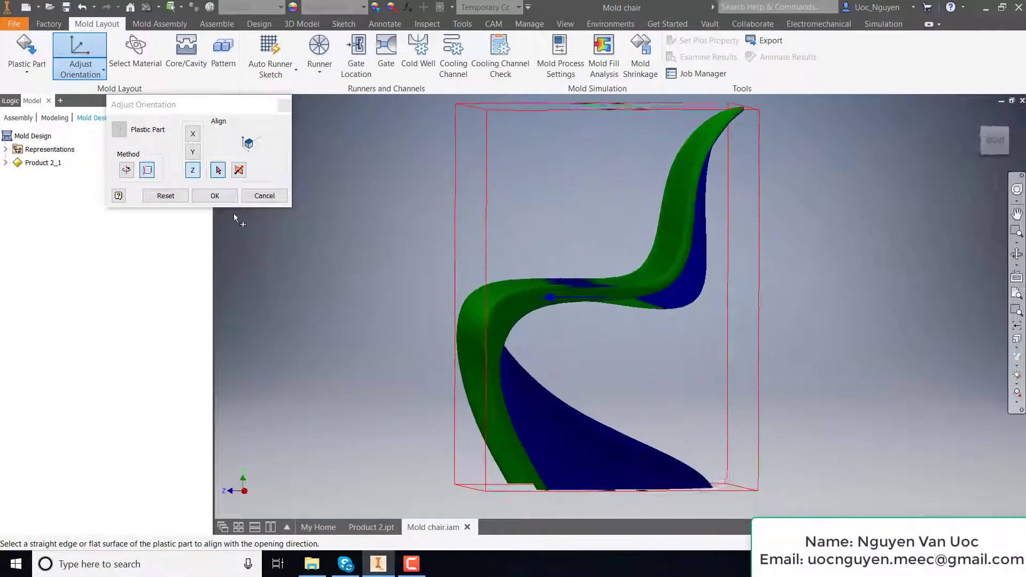
{"action": "left_click", "coordinate": [218, 199]}
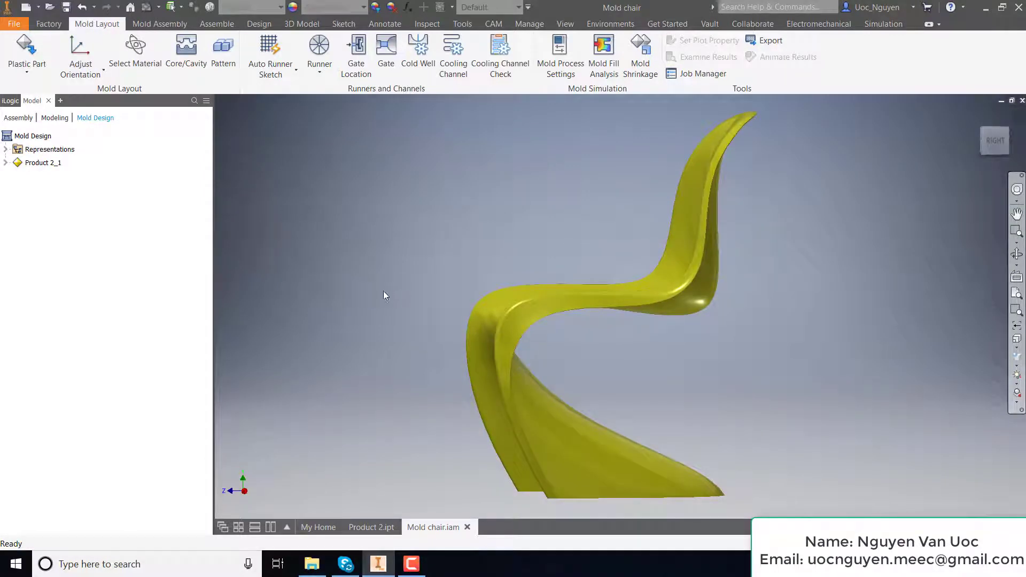
Inspect the previewed 462 × 796 × 578 mm workpiece box from right, home and front views.
{"action": "middle_click_drag", "start_coordinate": [384, 293], "coordinate": [387, 248]}
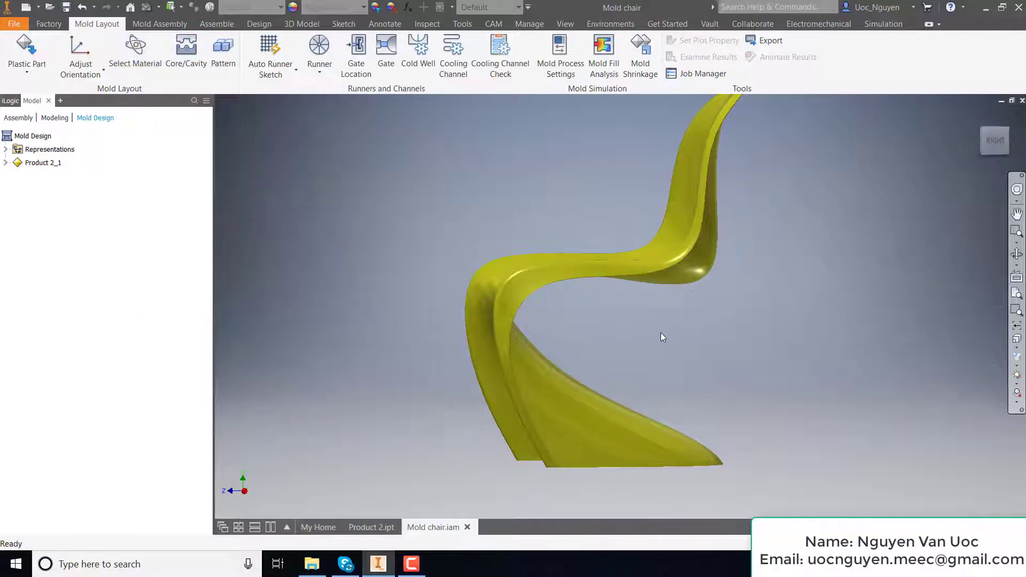
{"action": "scroll", "coordinate": [441, 259], "scroll_direction": "down", "scroll_amount": 1}
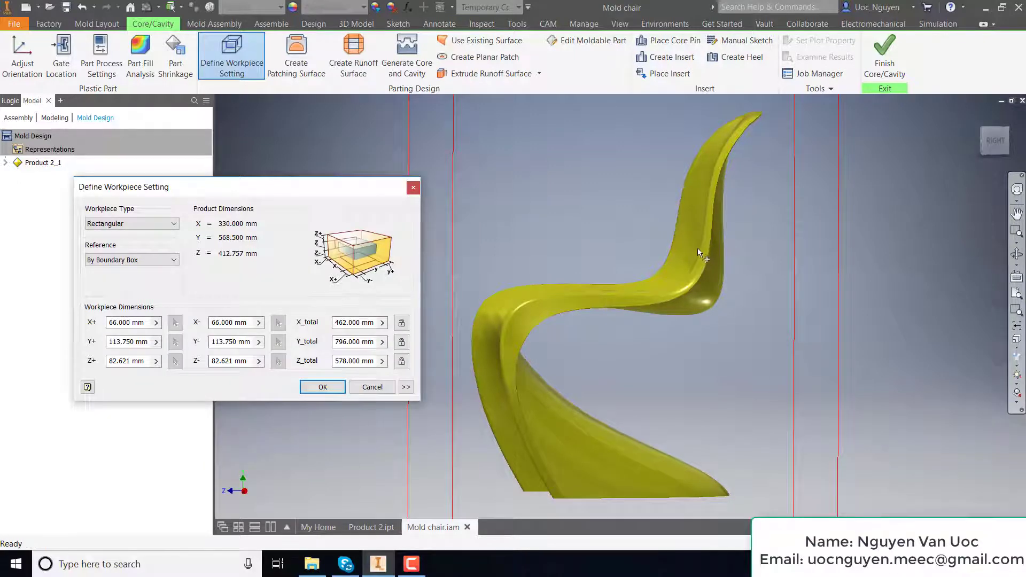
{"action": "left_click", "coordinate": [1002, 143]}
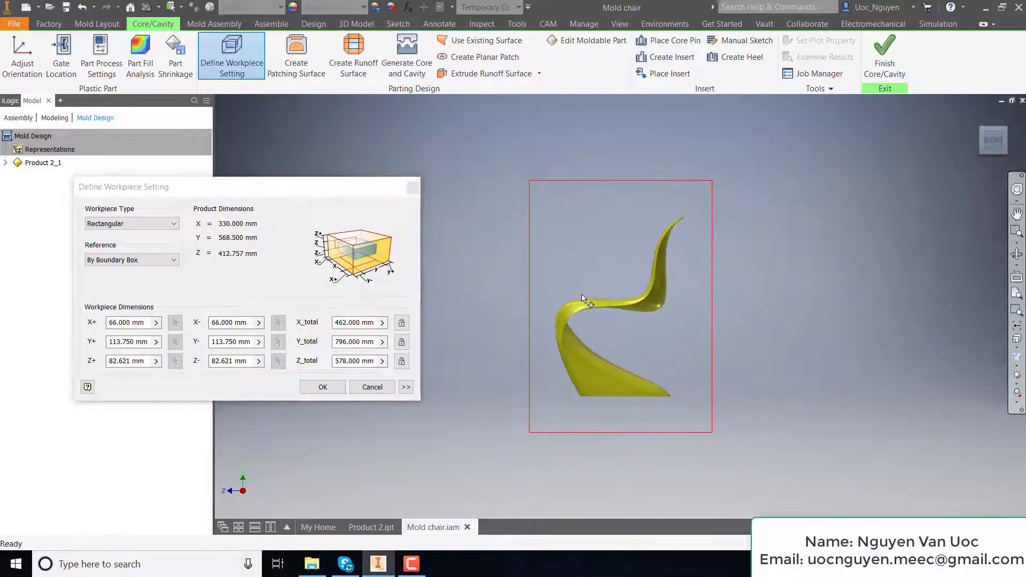
{"action": "scroll", "coordinate": [583, 298], "scroll_direction": "up", "scroll_amount": 3}
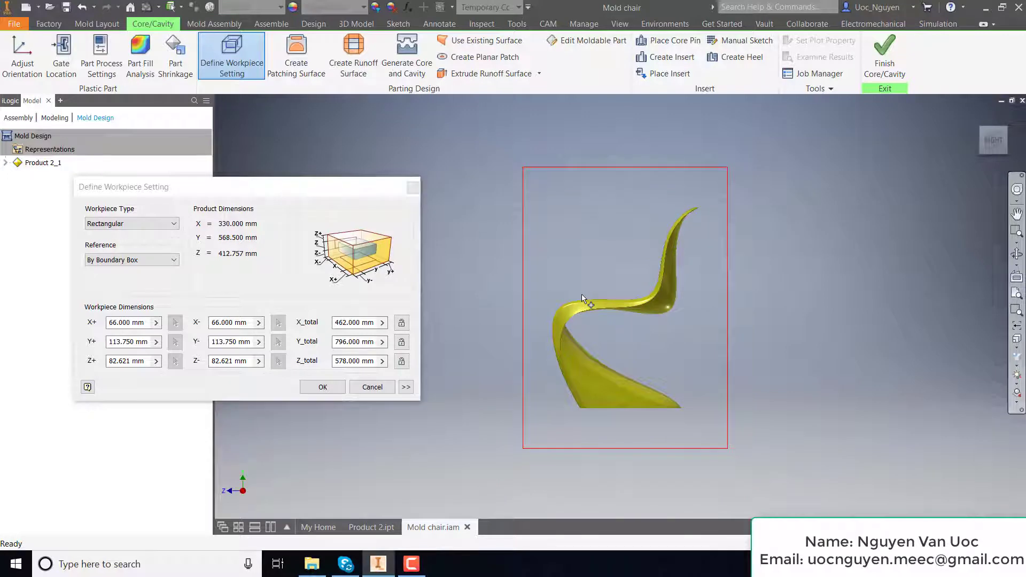
{"action": "key", "text": "F6"}
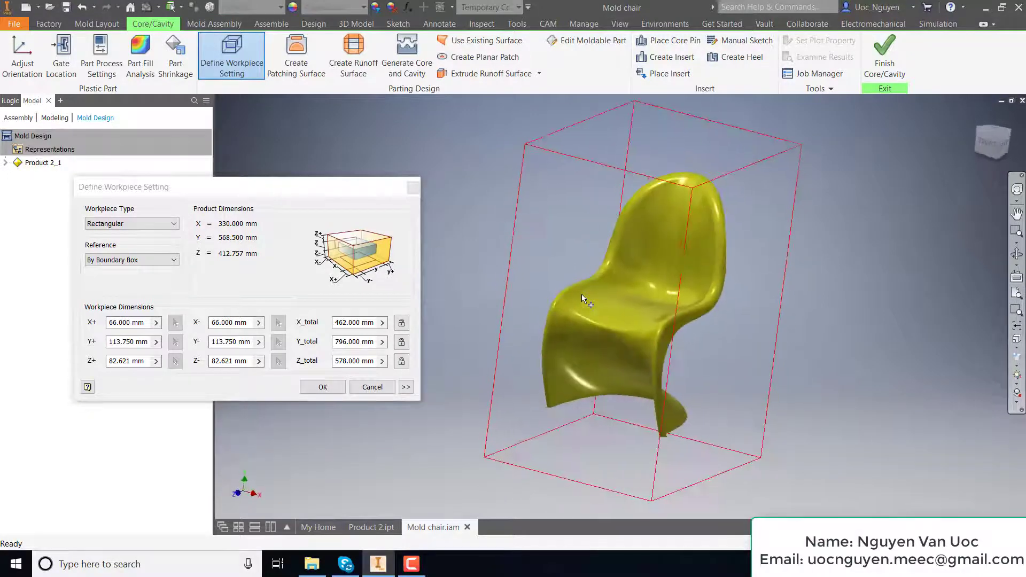
{"action": "key", "text": "F5"}
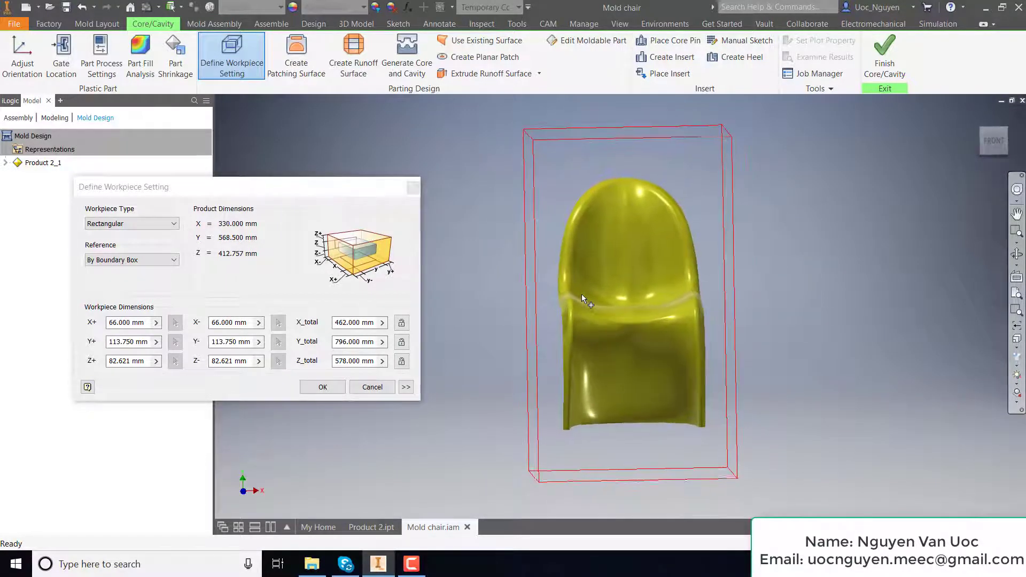
{"action": "key", "text": "F5"}
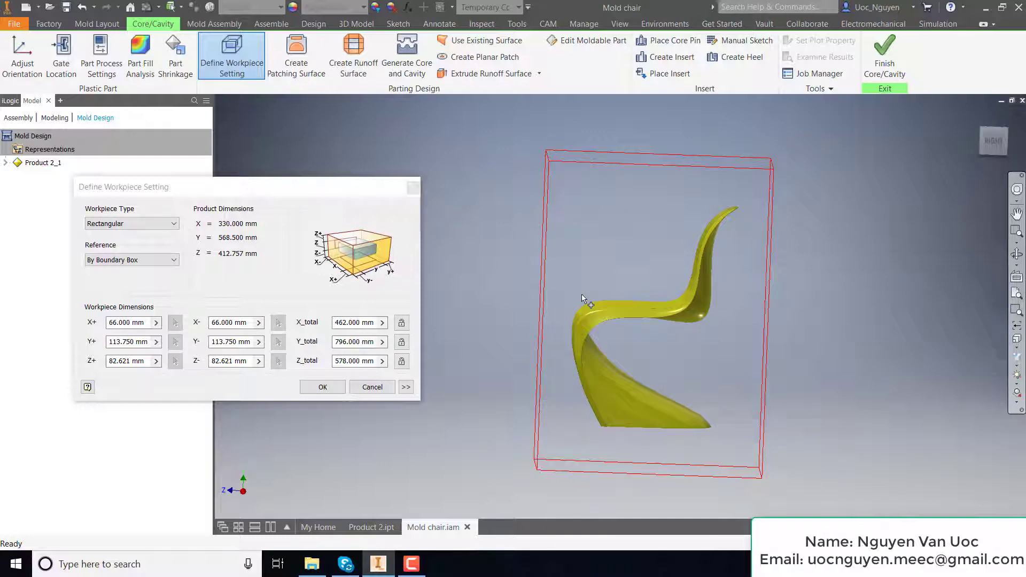
Enter initial workpiece sizes of X_total 500 mm and Y_total 800 mm.
{"action": "left_click_drag", "start_coordinate": [349, 322], "coordinate": [317, 323]}
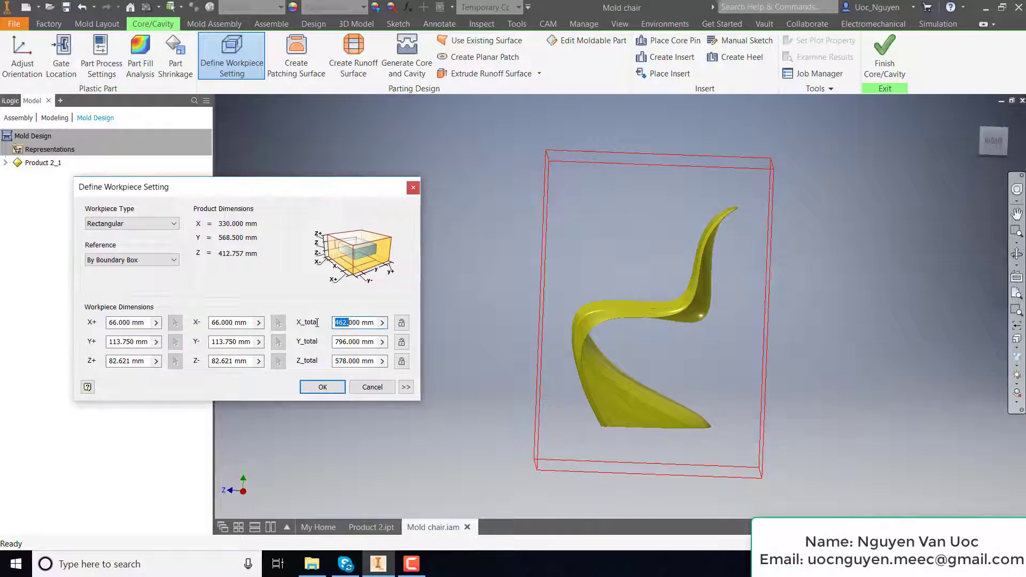
{"action": "type", "text": "500"}
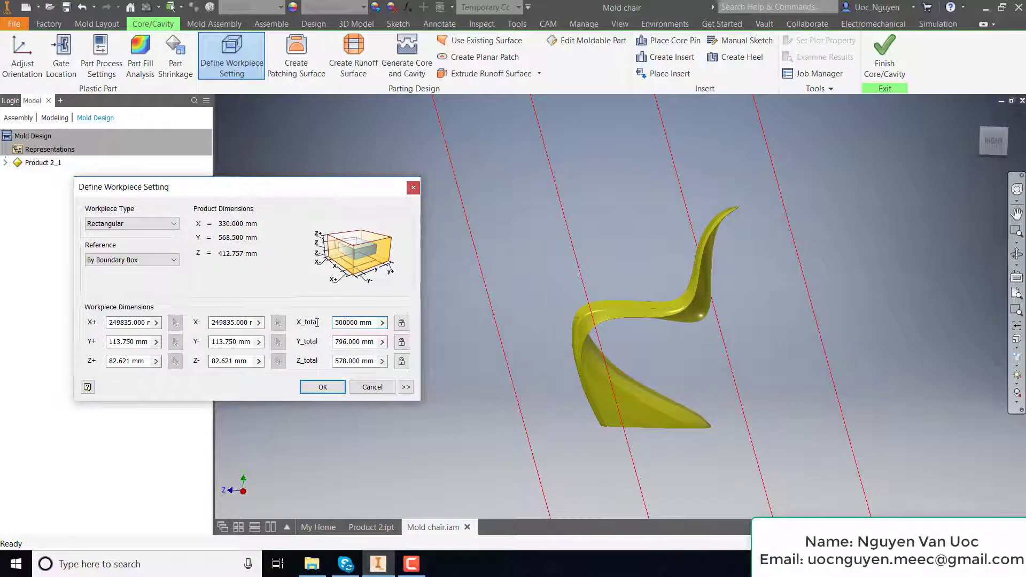
{"action": "left_click_drag", "start_coordinate": [358, 321], "coordinate": [283, 325]}
{"action": "type", "text": "500"}
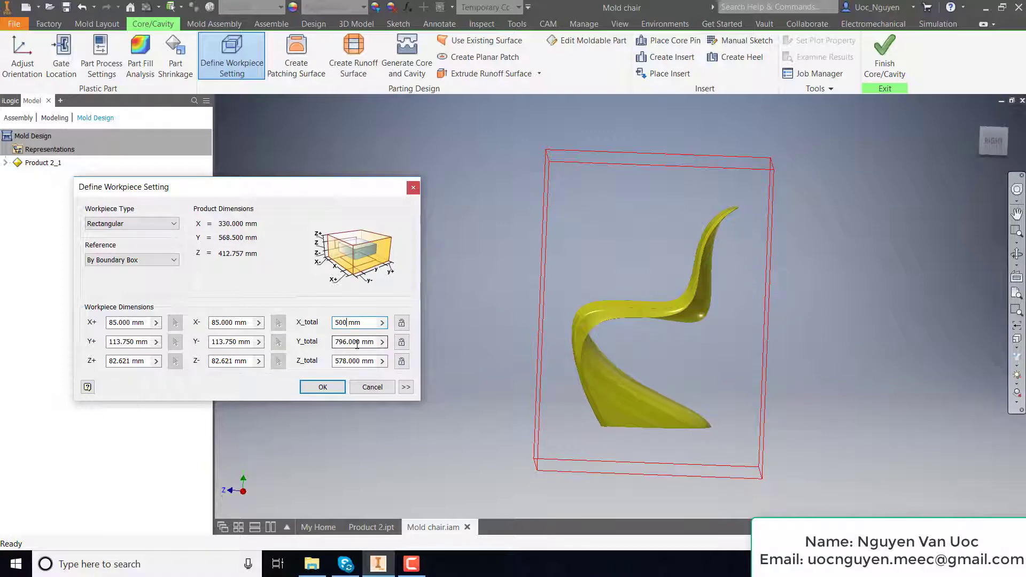
{"action": "left_click_drag", "start_coordinate": [360, 340], "coordinate": [299, 340]}
{"action": "type", "text": "800"}
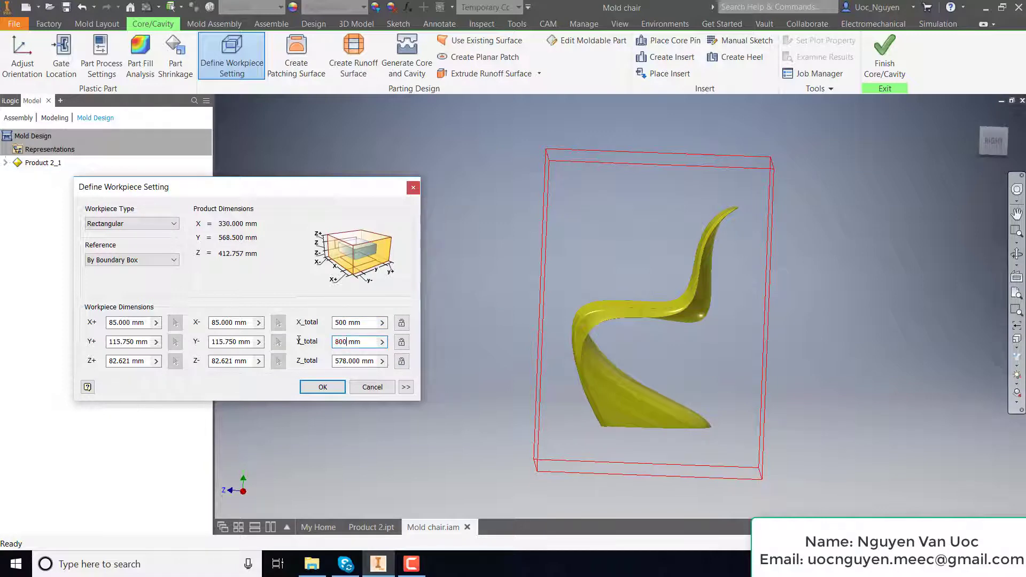
Change Y_total to 700 mm, checking the workpiece from front and home views.
{"action": "left_click", "coordinate": [1005, 130]}
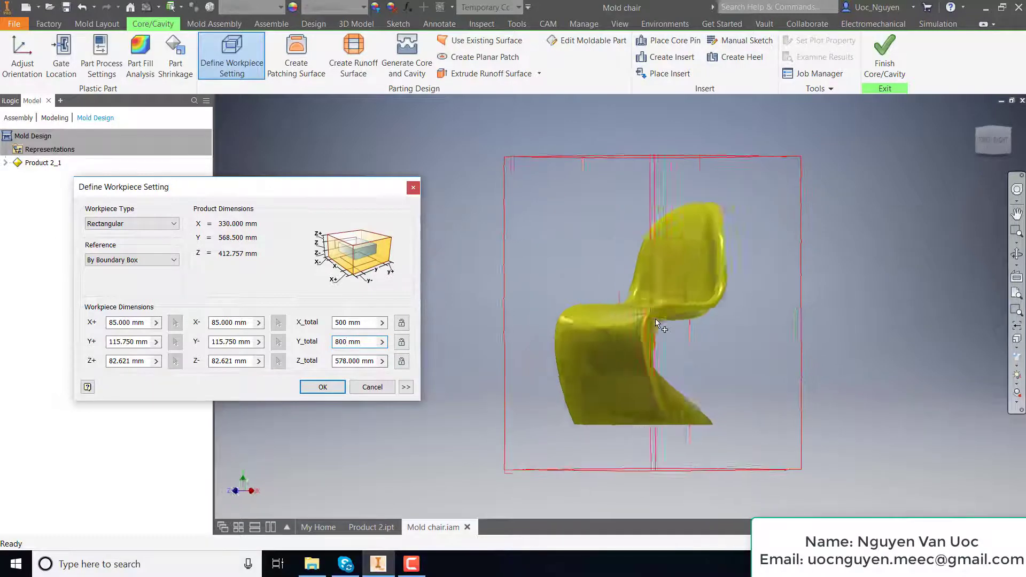
{"action": "left_click", "coordinate": [989, 140]}
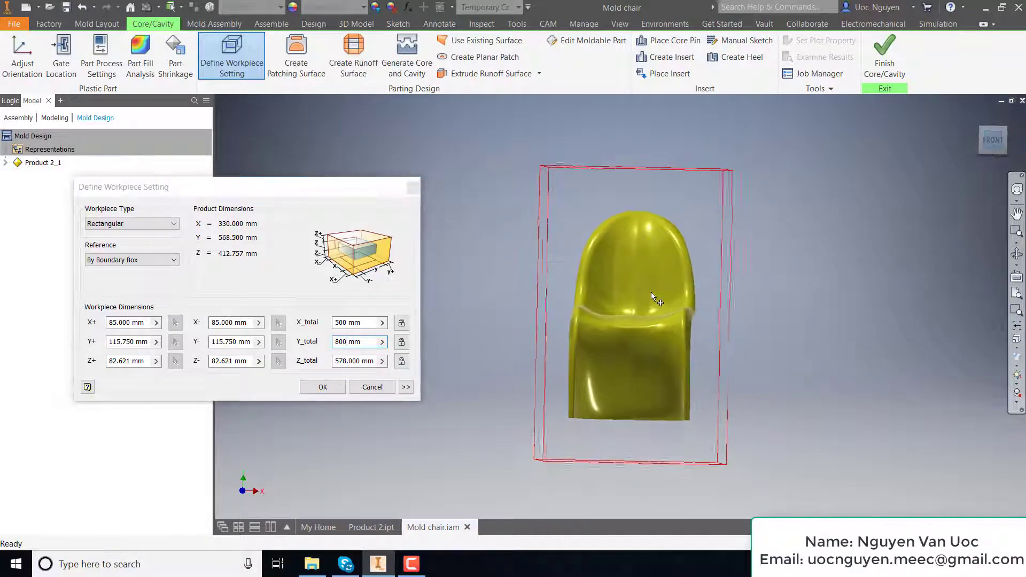
{"action": "scroll", "coordinate": [596, 285], "scroll_direction": "down", "scroll_amount": 1}
{"action": "scroll", "coordinate": [595, 286], "scroll_direction": "down", "scroll_amount": 1}
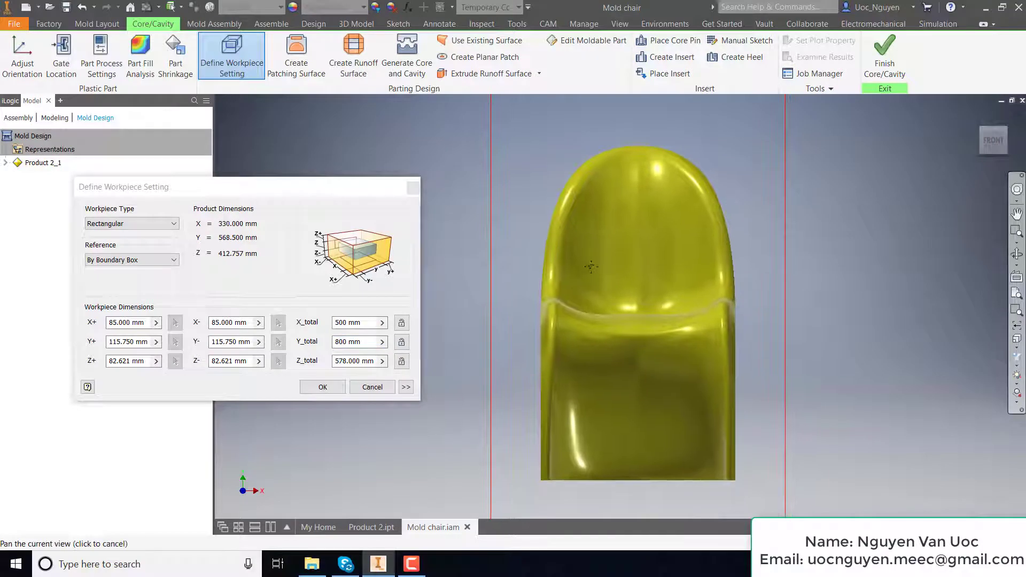
{"action": "scroll", "coordinate": [593, 272], "scroll_direction": "down", "scroll_amount": 1}
{"action": "scroll", "coordinate": [592, 261], "scroll_direction": "up", "scroll_amount": 1}
{"action": "scroll", "coordinate": [591, 261], "scroll_direction": "up", "scroll_amount": 1}
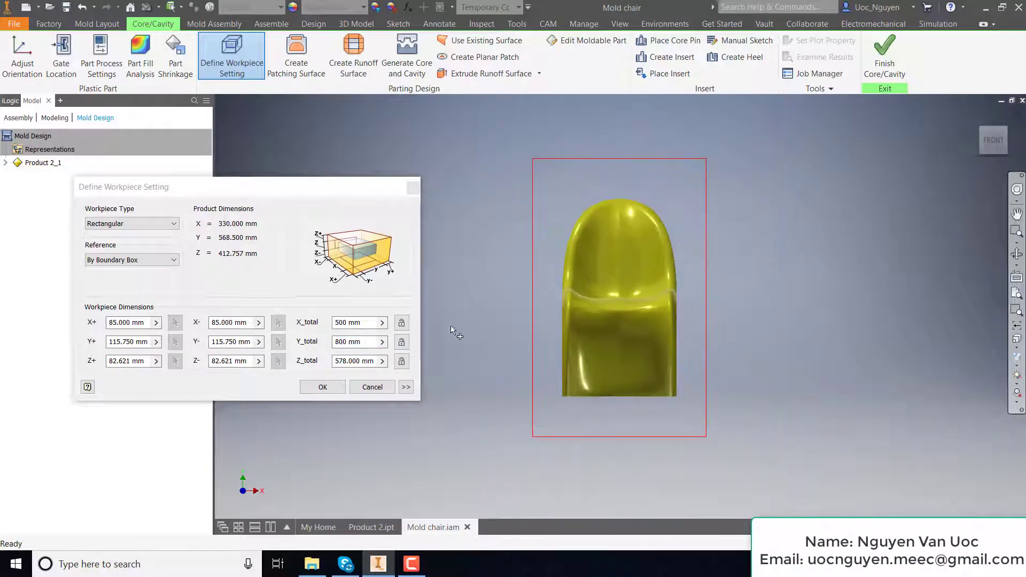
{"action": "left_click", "coordinate": [336, 342]}
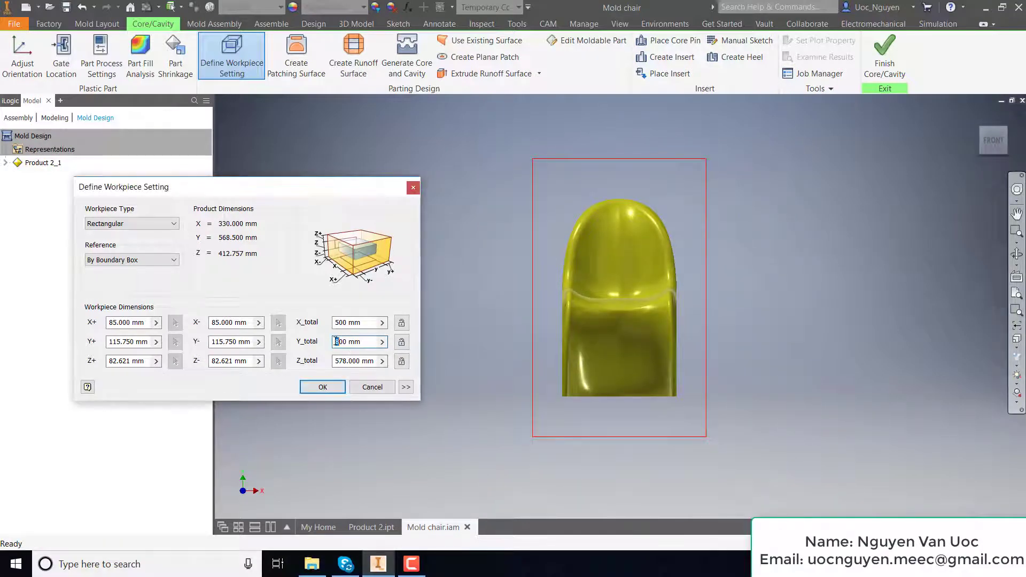
{"action": "key", "text": "Delete"}
{"action": "type", "text": "6"}
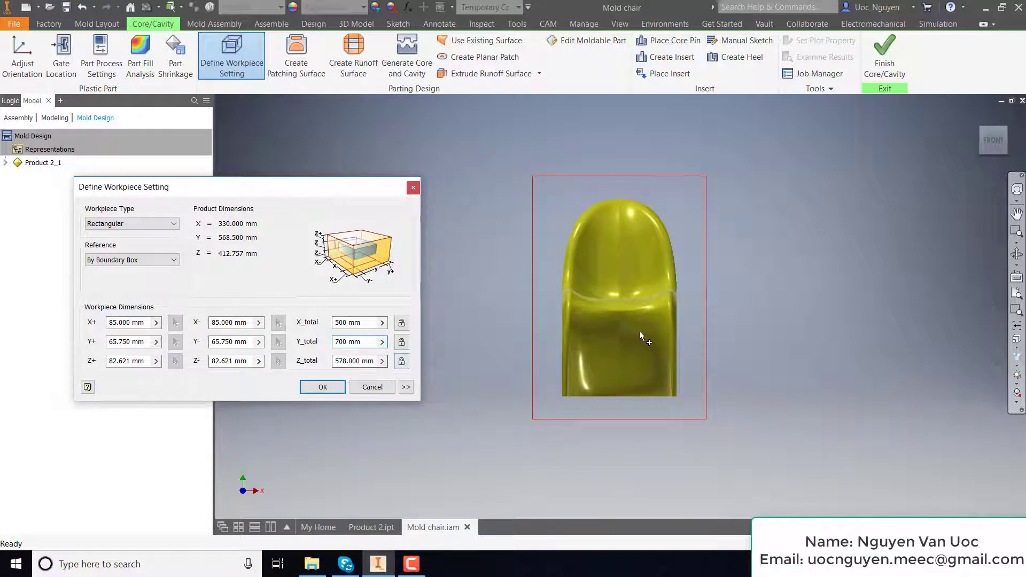
{"action": "key", "text": "Tab"}
{"action": "key", "text": "F6"}
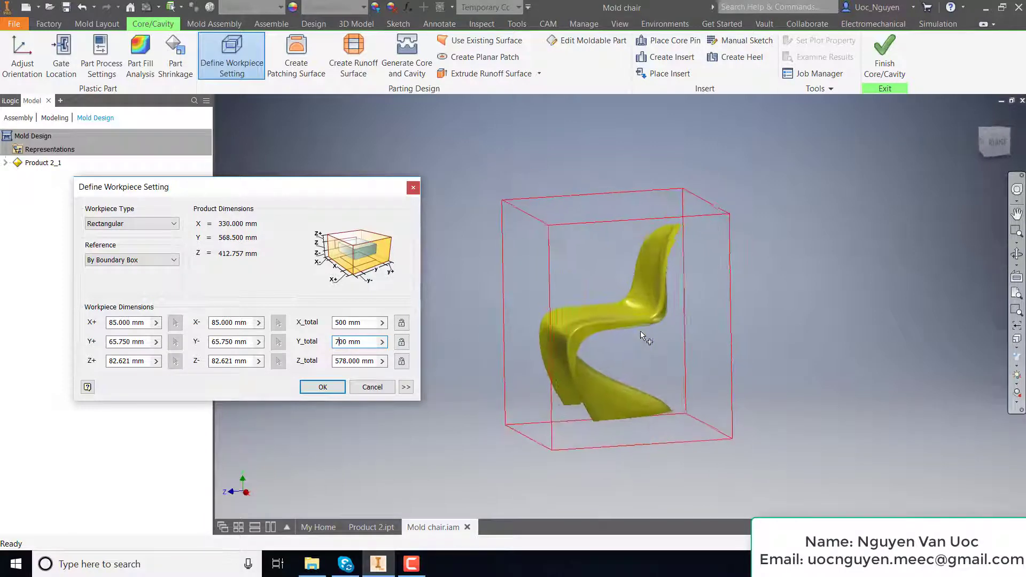
{"action": "key", "text": "F5"}
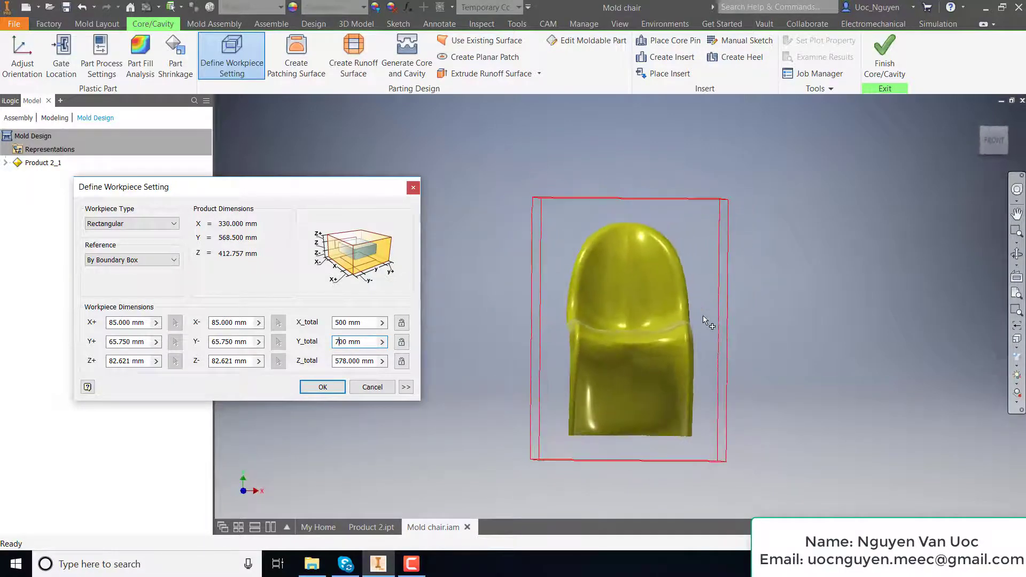
{"action": "left_click", "coordinate": [993, 140]}
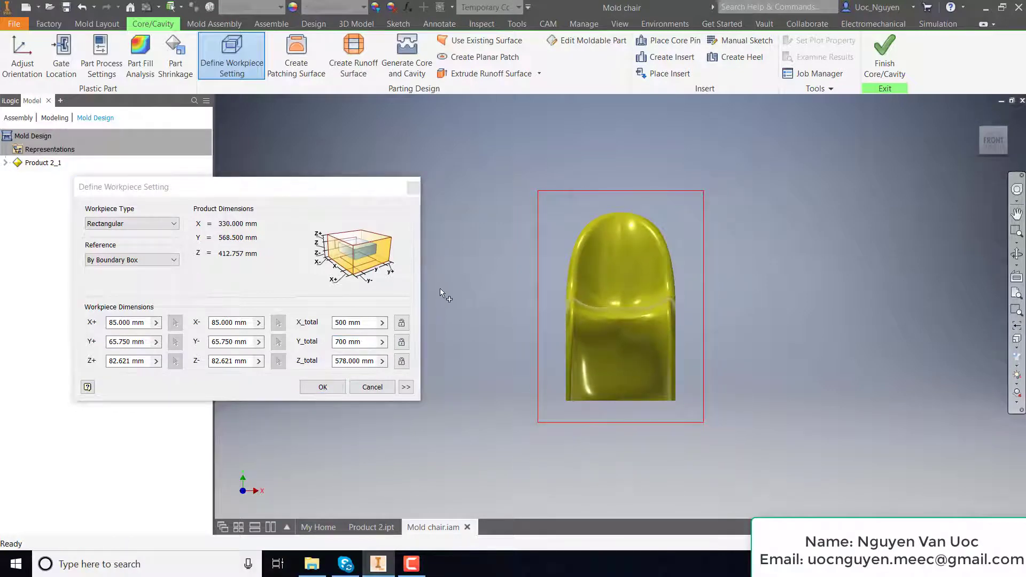
Change X_total to 600 mm and review the workpiece from home and right views.
{"action": "left_click", "coordinate": [337, 322]}
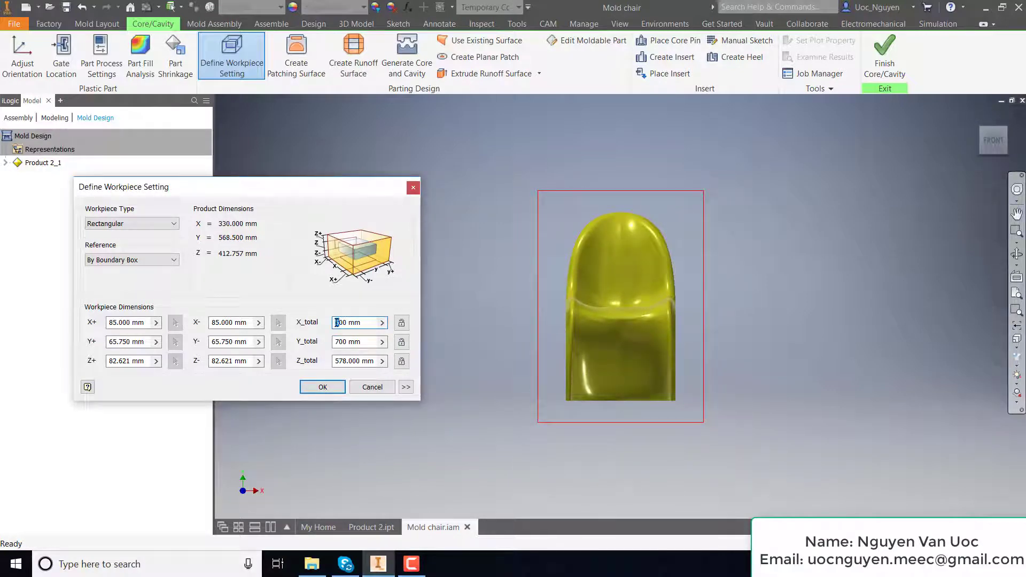
{"action": "type", "text": "6"}
{"action": "left_click", "coordinate": [815, 291]}
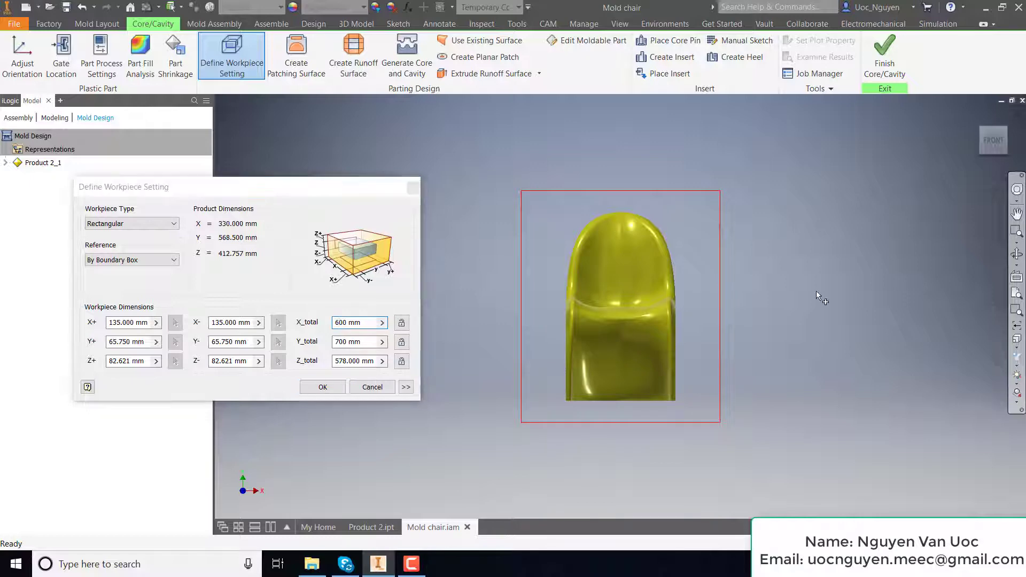
{"action": "key", "text": "F6"}
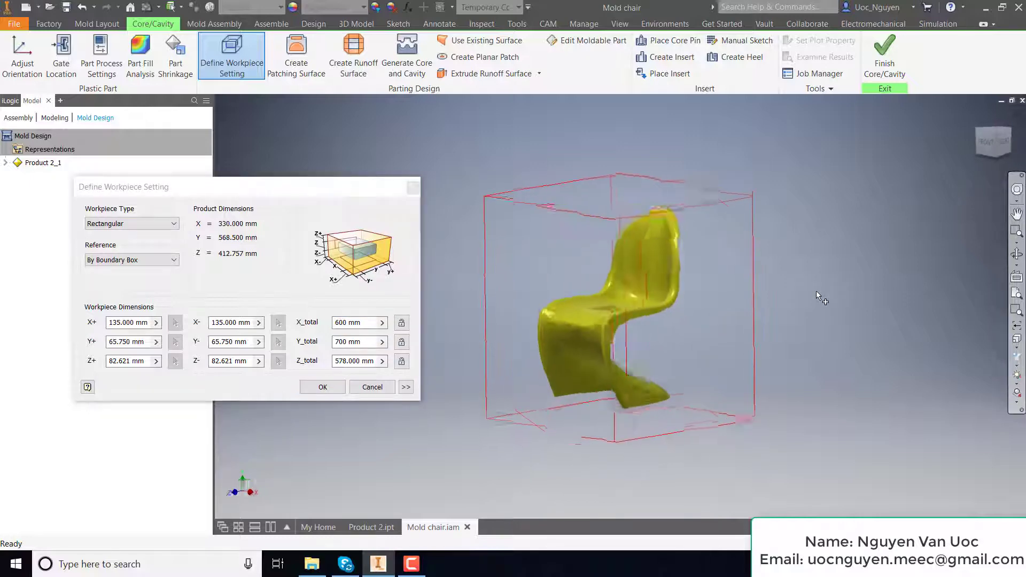
{"action": "left_click", "coordinate": [997, 144]}
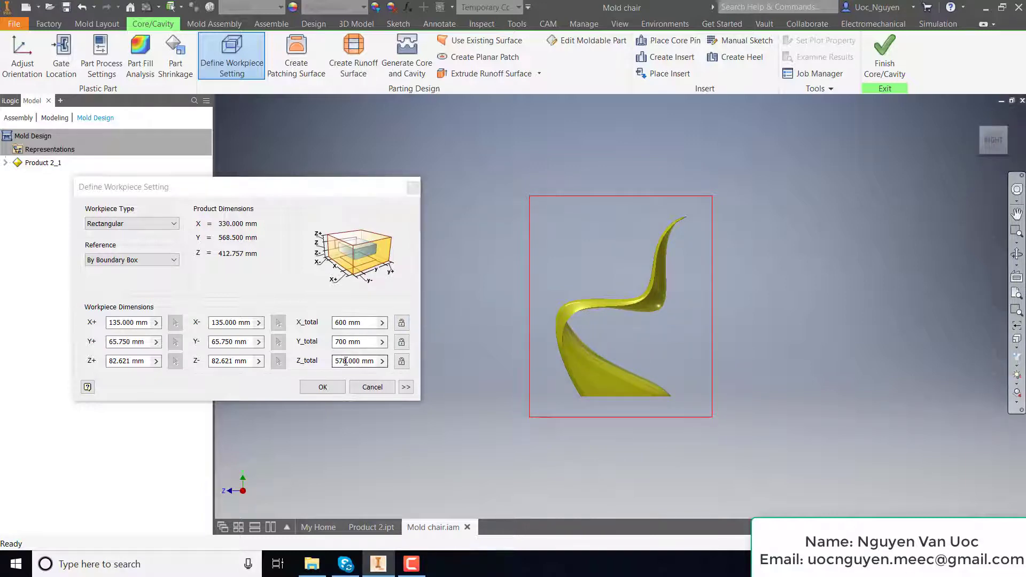
Set Z_total to 700 mm, lock the X and Z totals, and apply the workpiece.
{"action": "left_click_drag", "start_coordinate": [358, 361], "coordinate": [319, 362]}
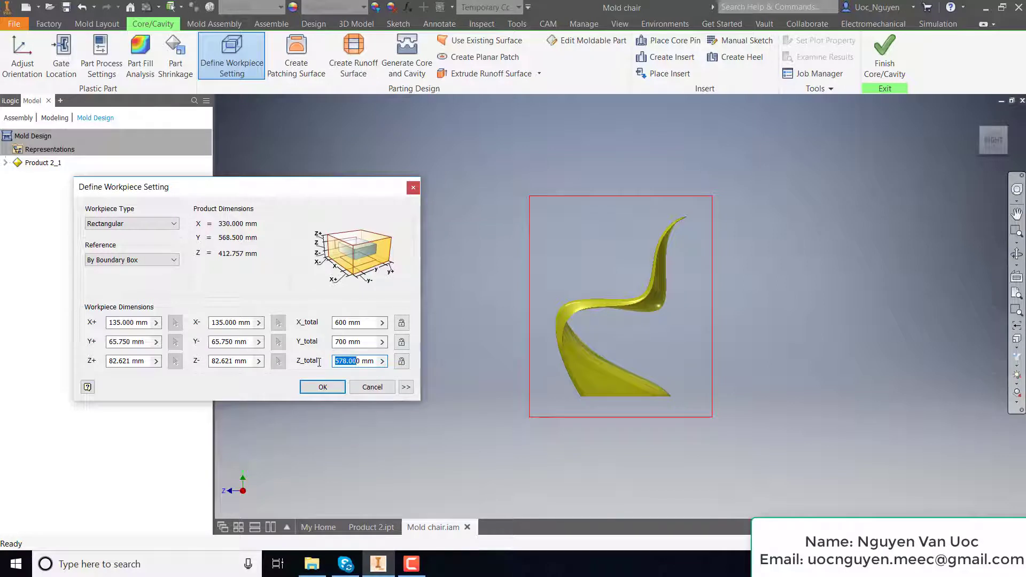
{"action": "type", "text": "70"}
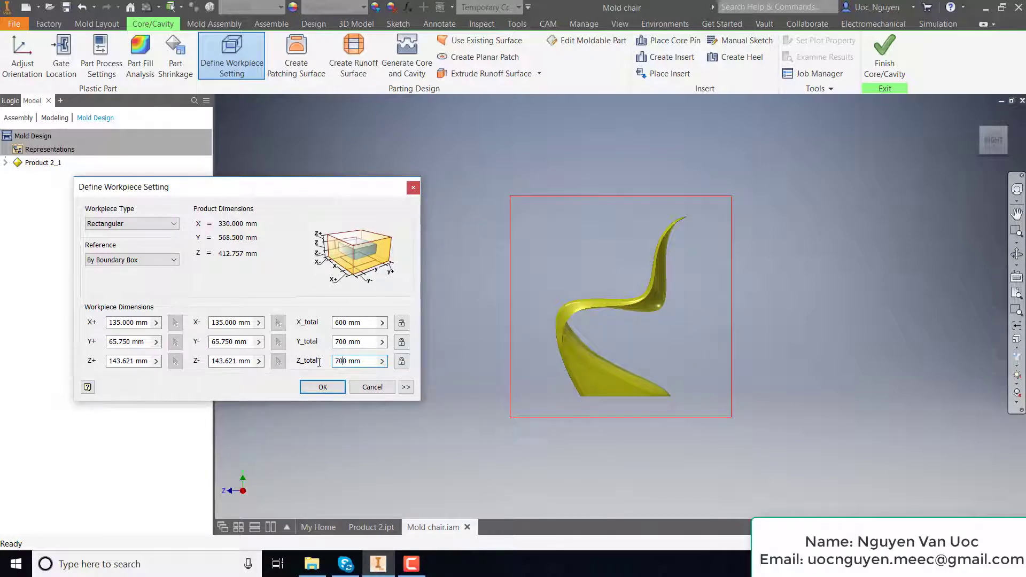
{"action": "left_click", "coordinate": [407, 327]}
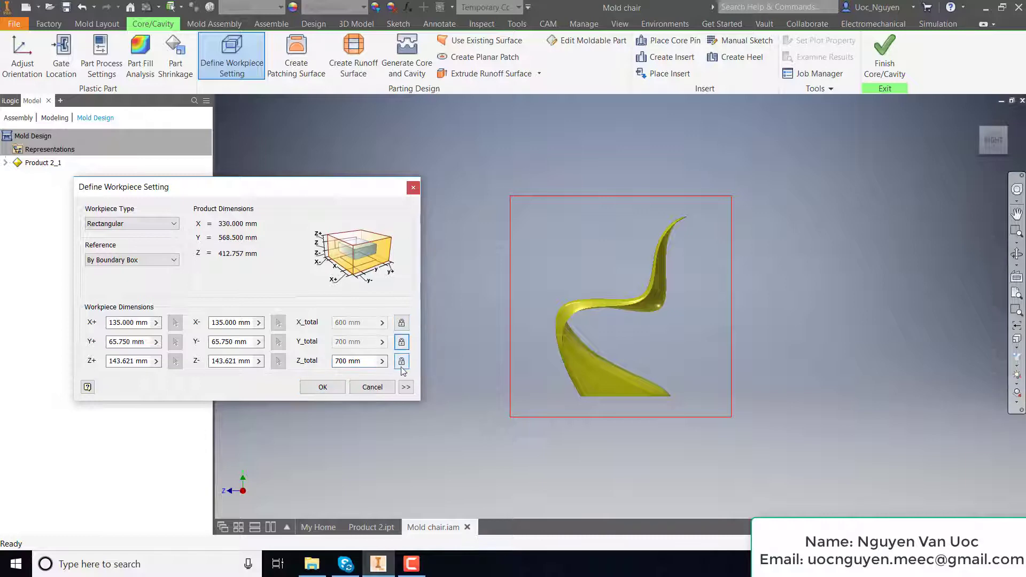
{"action": "left_click", "coordinate": [401, 366]}
{"action": "left_click", "coordinate": [329, 388]}
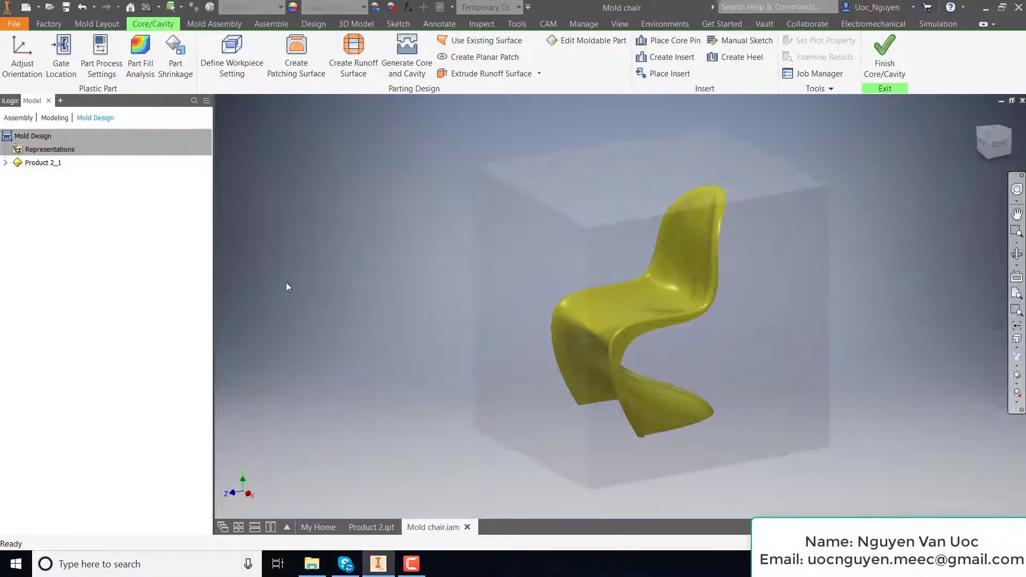
Turn off visibility of the Workpiece under Product 2_1.
{"action": "left_click", "coordinate": [5, 163]}
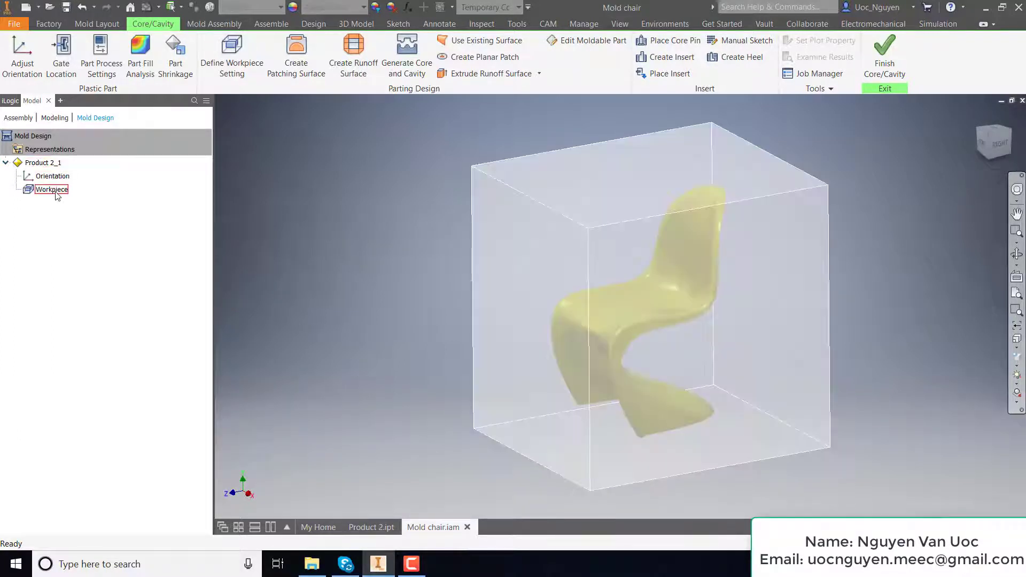
{"action": "right_click", "coordinate": [58, 195]}
{"action": "left_click", "coordinate": [74, 291]}
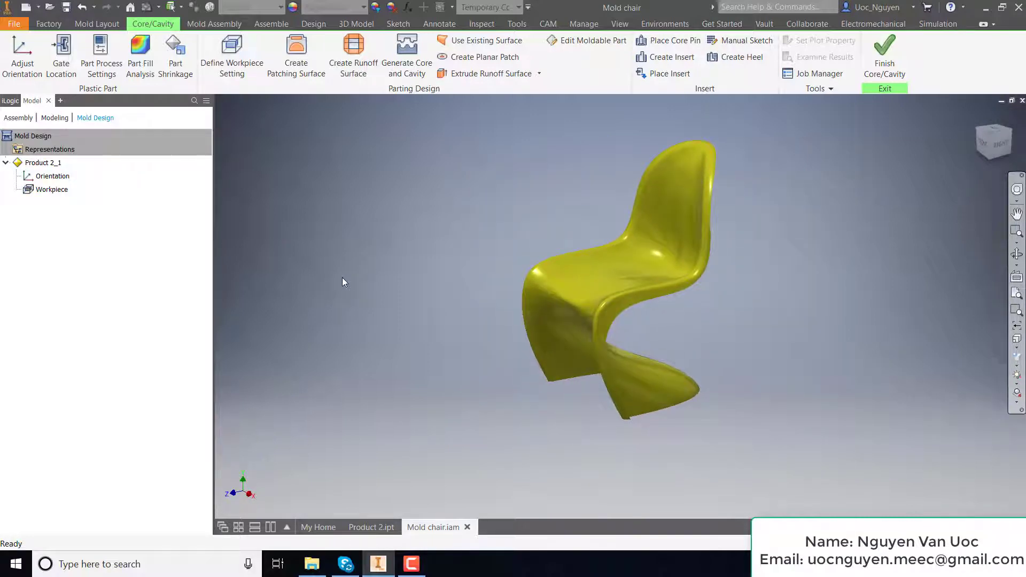
Auto-detect the chair's 13 parting edges, inspect the runoff preview, and create the surfaces.
{"action": "left_click", "coordinate": [344, 53]}
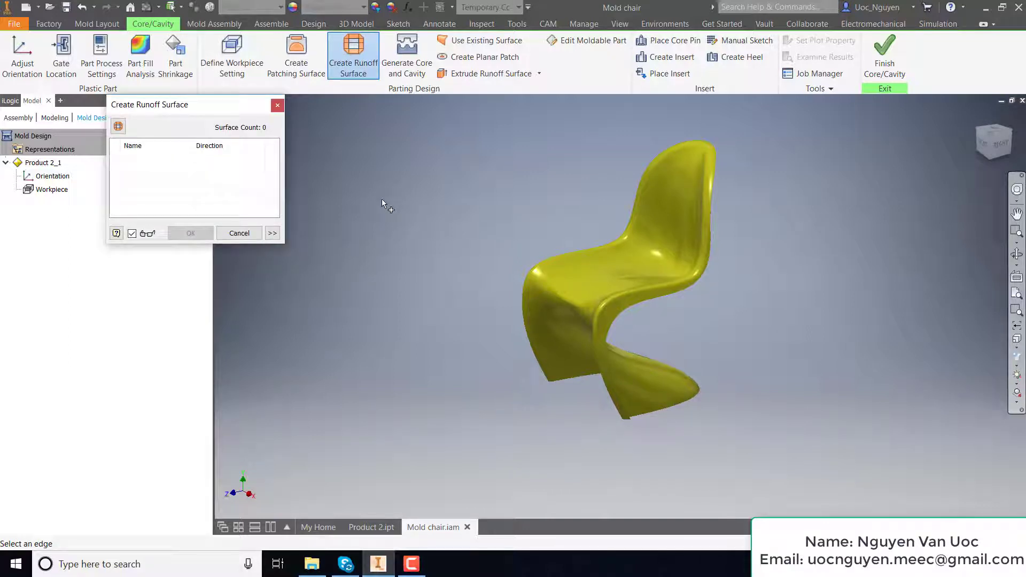
{"action": "left_click", "coordinate": [119, 127]}
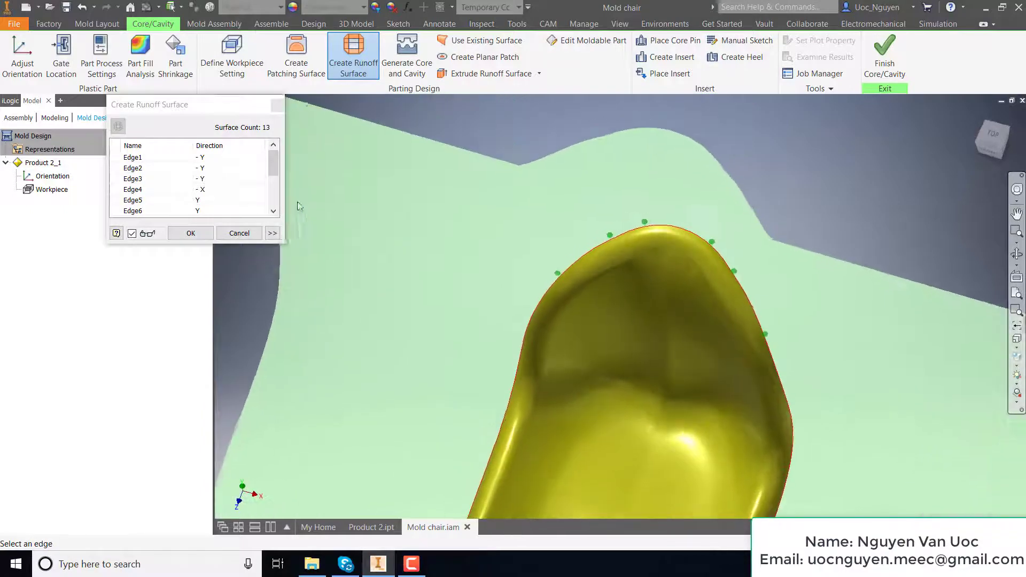
{"action": "left_click", "coordinate": [992, 137]}
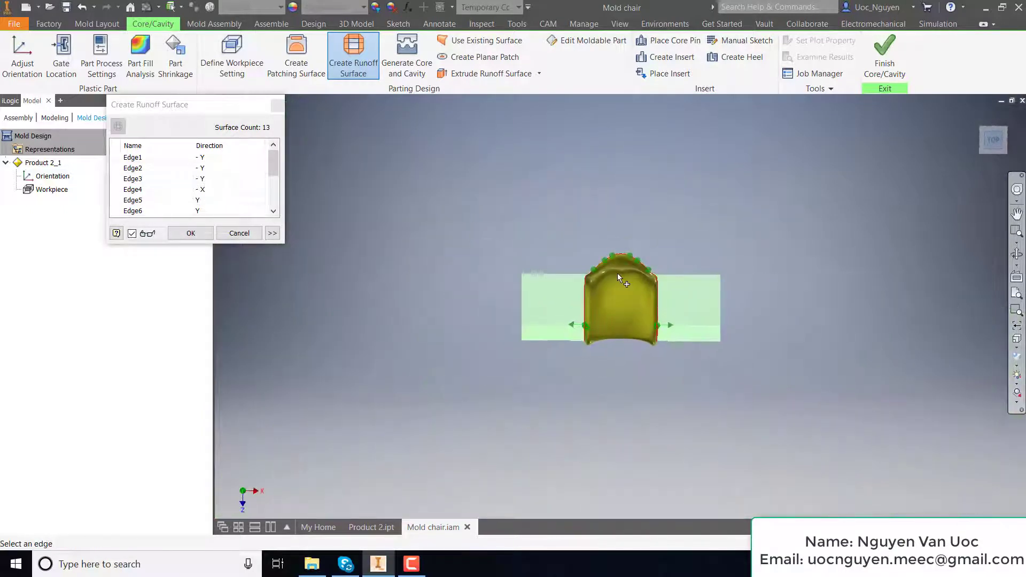
{"action": "scroll", "coordinate": [617, 273], "scroll_direction": "up", "scroll_amount": 5}
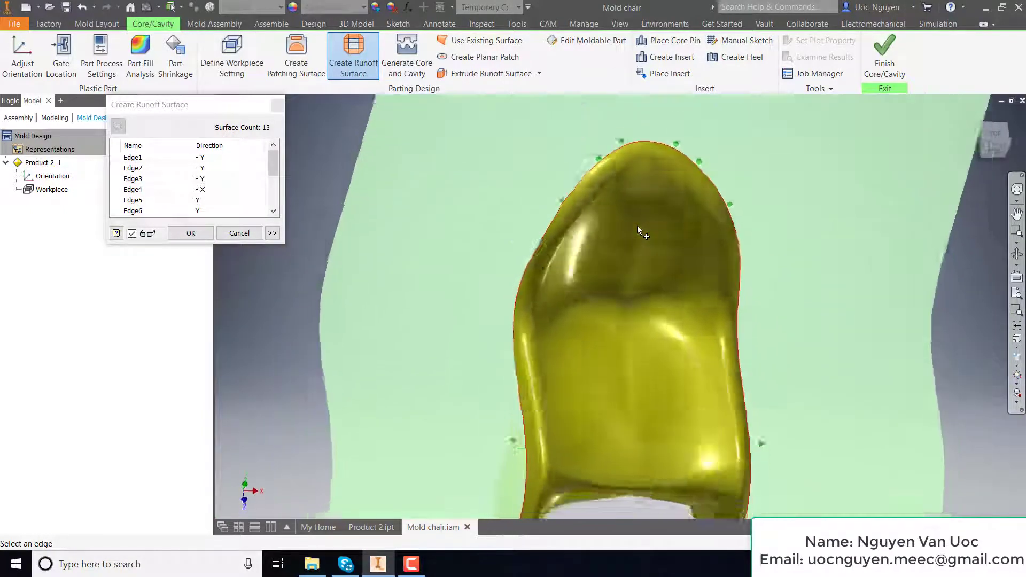
{"action": "key", "text": "F6"}
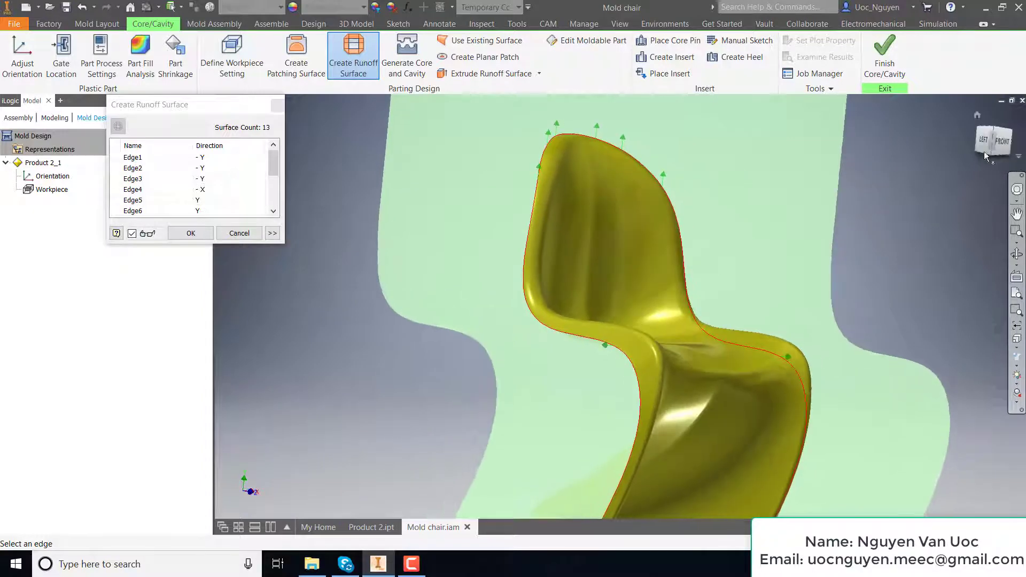
{"action": "left_click", "coordinate": [986, 155]}
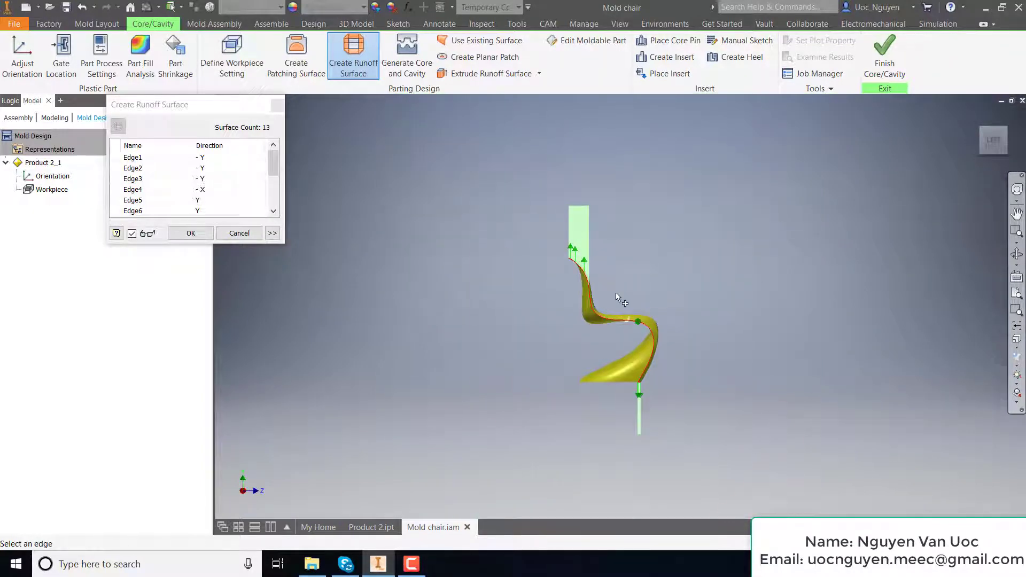
{"action": "scroll", "coordinate": [619, 293], "scroll_direction": "up", "scroll_amount": 3}
{"action": "scroll", "coordinate": [679, 238], "scroll_direction": "down", "scroll_amount": 2}
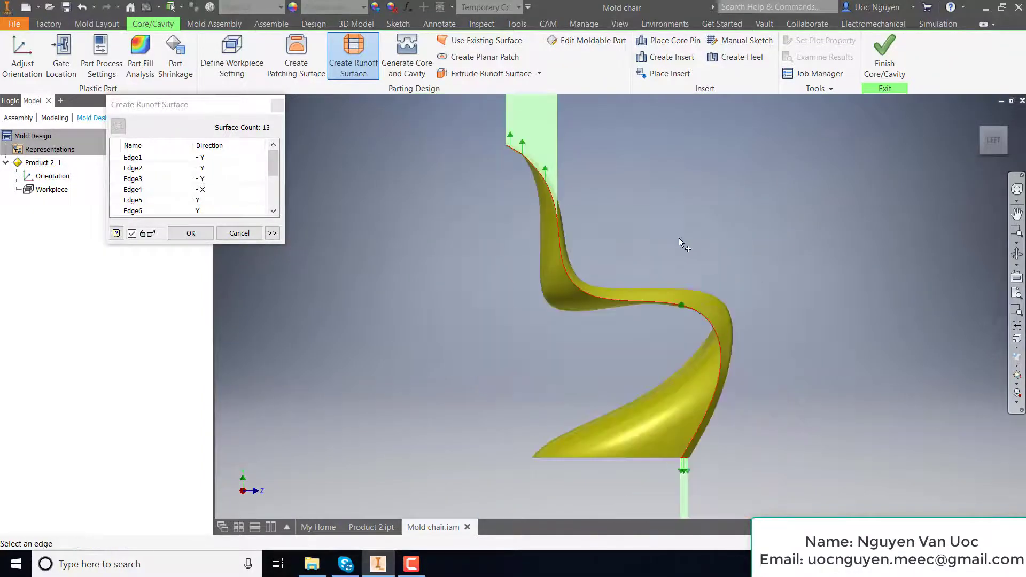
{"action": "middle_click_drag", "start_coordinate": [787, 375], "coordinate": [781, 373], "text": "shift"}
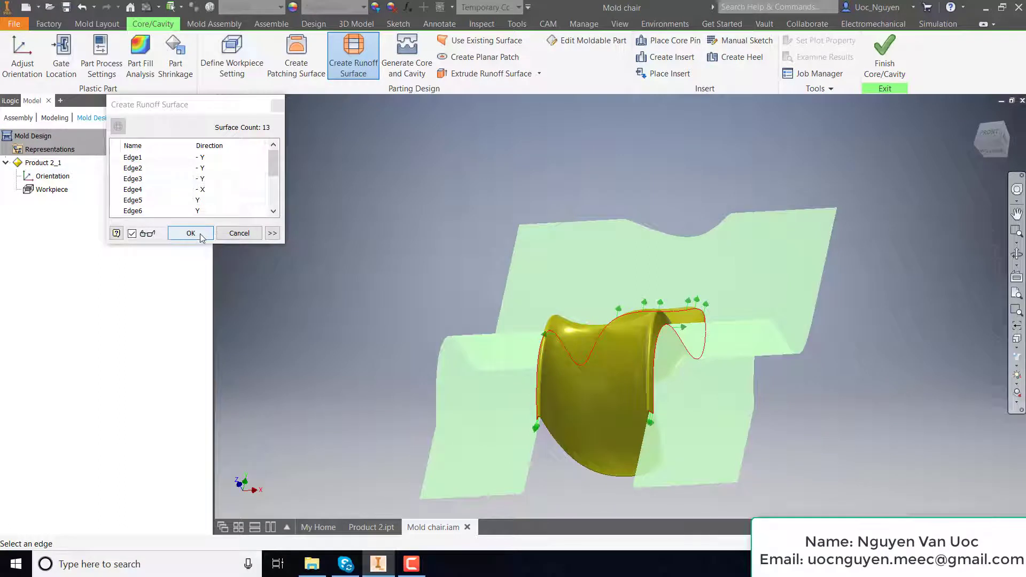
{"action": "left_click", "coordinate": [201, 238]}
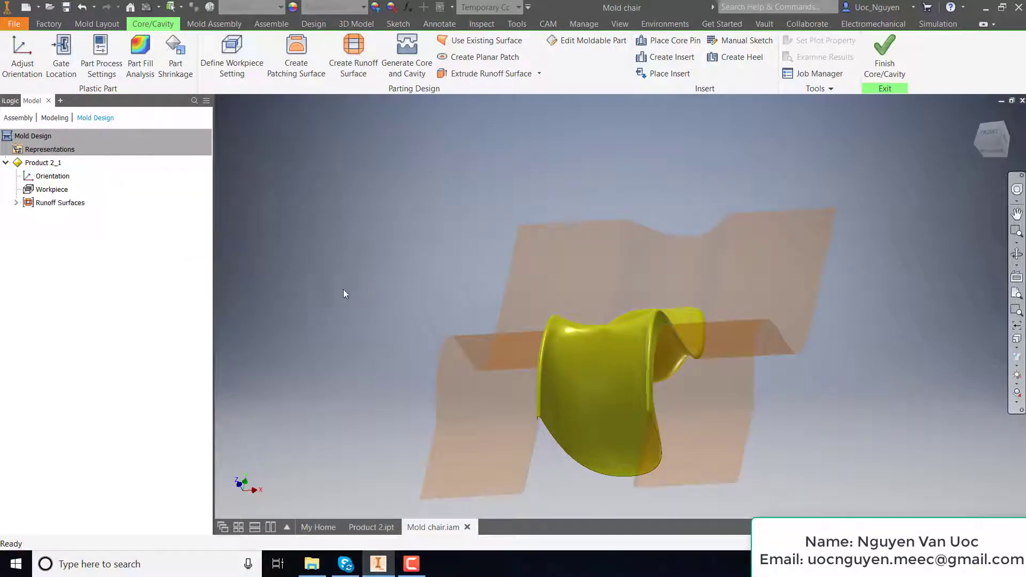
Give the runoff surface a Gray display colour.
{"action": "left_click", "coordinate": [16, 203]}
{"action": "right_click", "coordinate": [60, 221]}
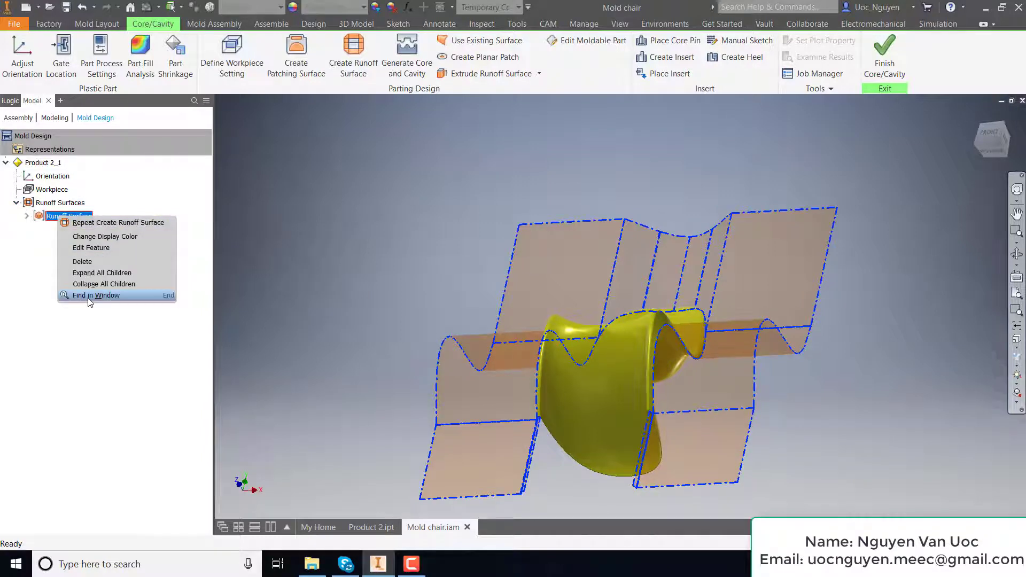
{"action": "left_click", "coordinate": [95, 237]}
{"action": "left_click", "coordinate": [289, 142]}
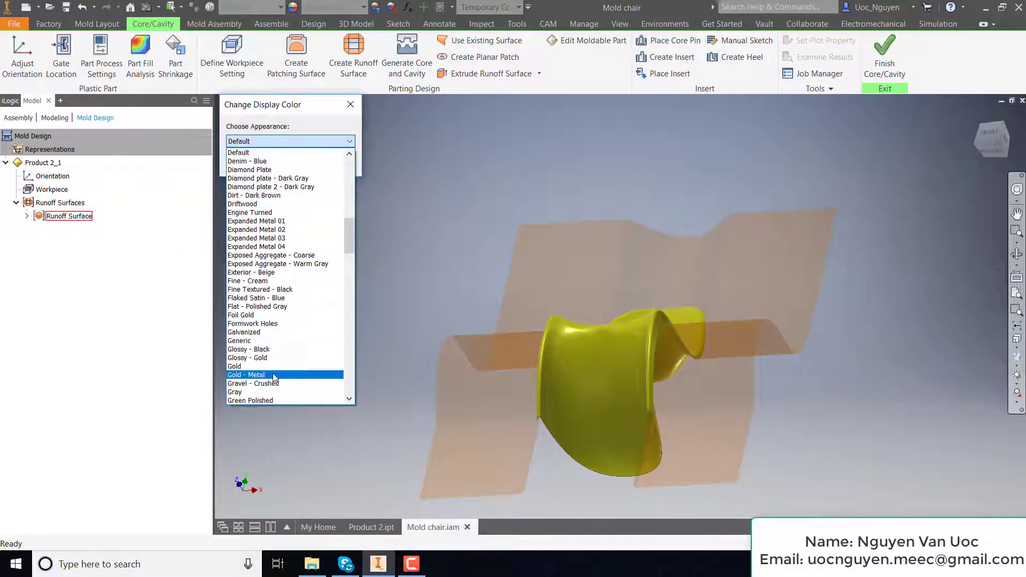
{"action": "scroll", "coordinate": [259, 342], "scroll_direction": "down", "scroll_amount": 2}
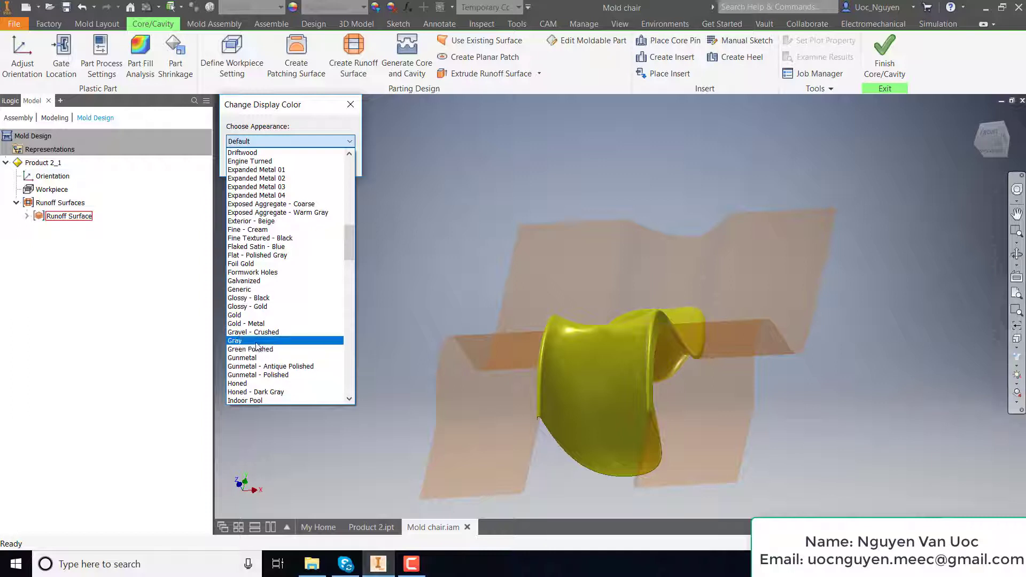
{"action": "left_click", "coordinate": [257, 343]}
{"action": "left_click", "coordinate": [283, 161]}
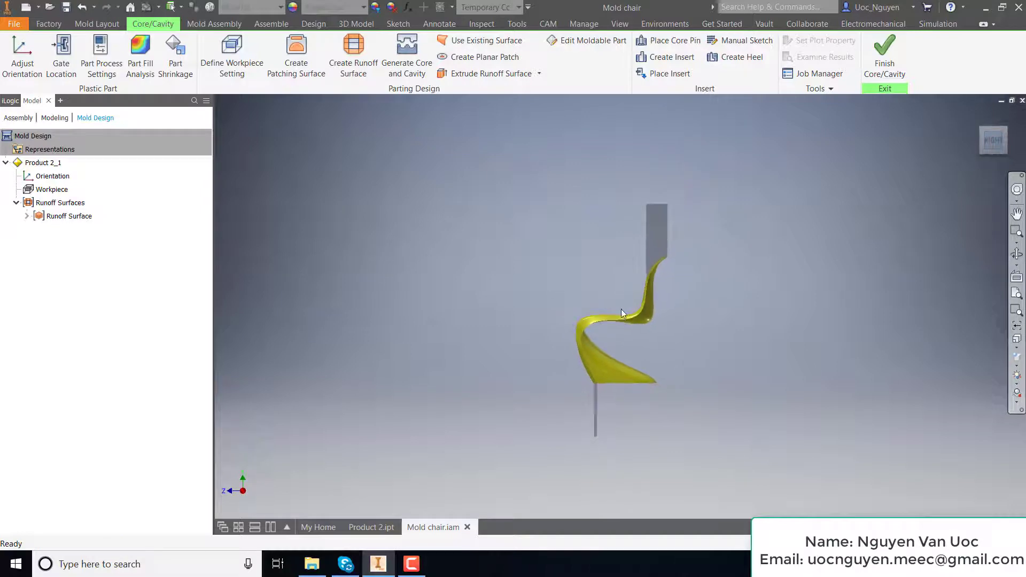
Change the runoff surface display colour to Blue - Glazing.
{"action": "scroll", "coordinate": [619, 299], "scroll_direction": "up", "scroll_amount": 3}
{"action": "scroll", "coordinate": [617, 297], "scroll_direction": "down", "scroll_amount": 3}
{"action": "key", "text": "F6"}
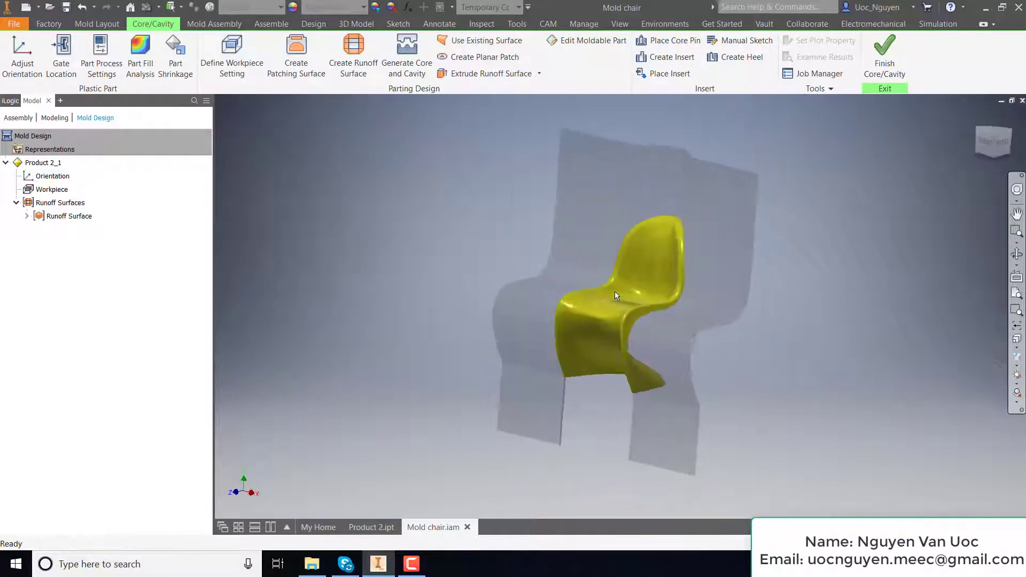
{"action": "right_click", "coordinate": [73, 220]}
{"action": "left_click", "coordinate": [107, 235]}
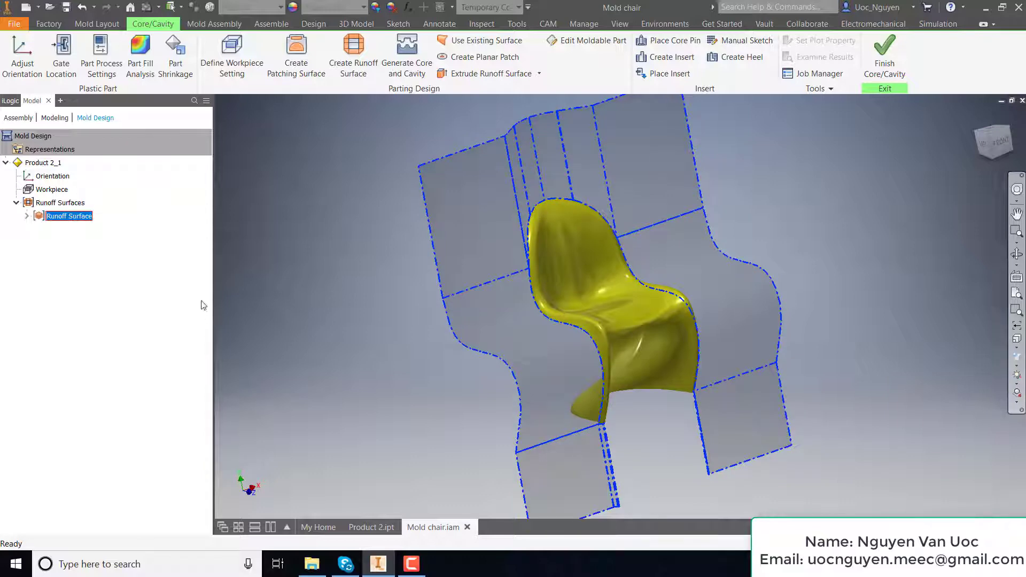
{"action": "left_click", "coordinate": [283, 141]}
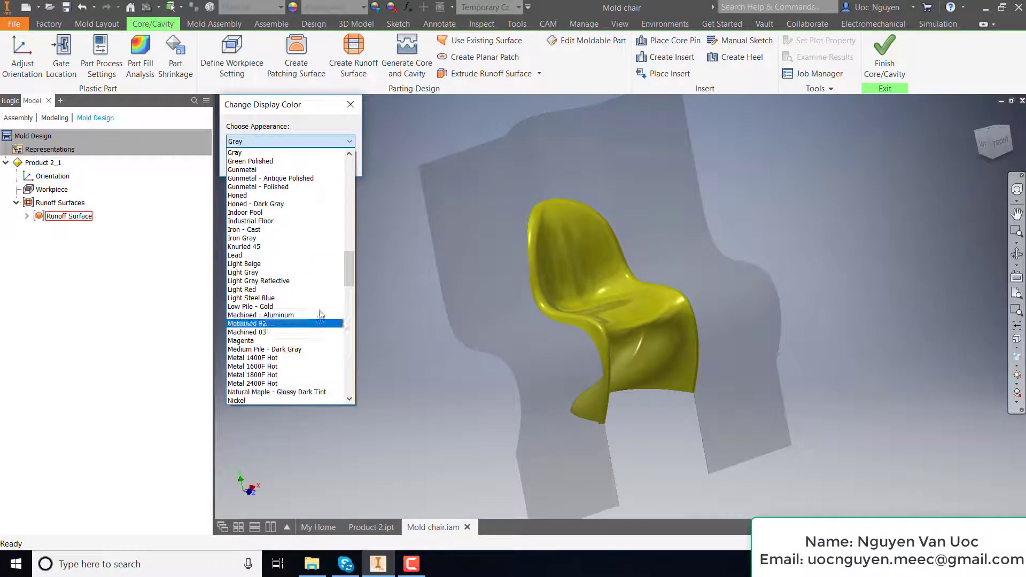
{"action": "left_click_drag", "start_coordinate": [347, 269], "coordinate": [348, 240]}
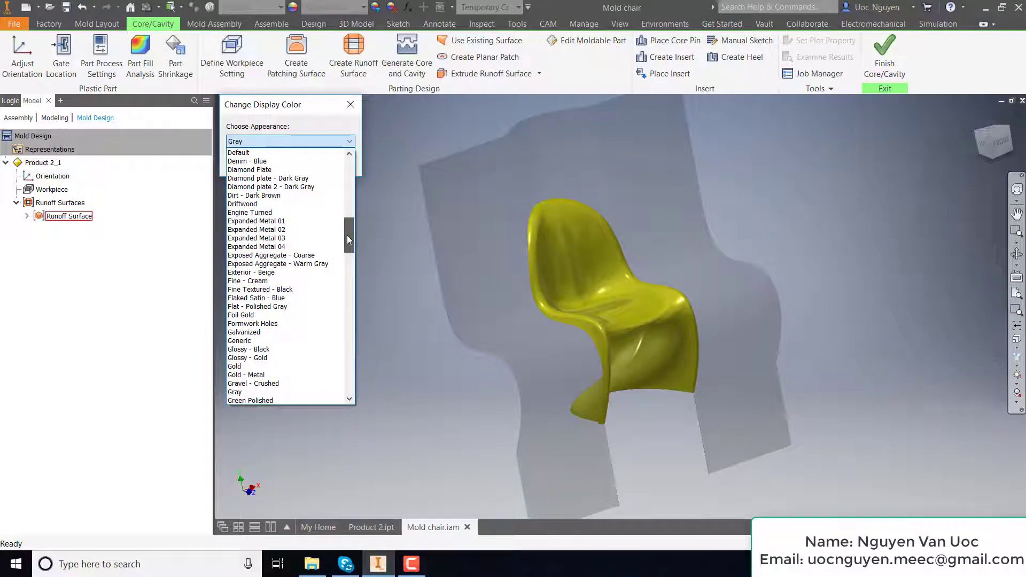
{"action": "left_click_drag", "start_coordinate": [347, 235], "coordinate": [344, 182]}
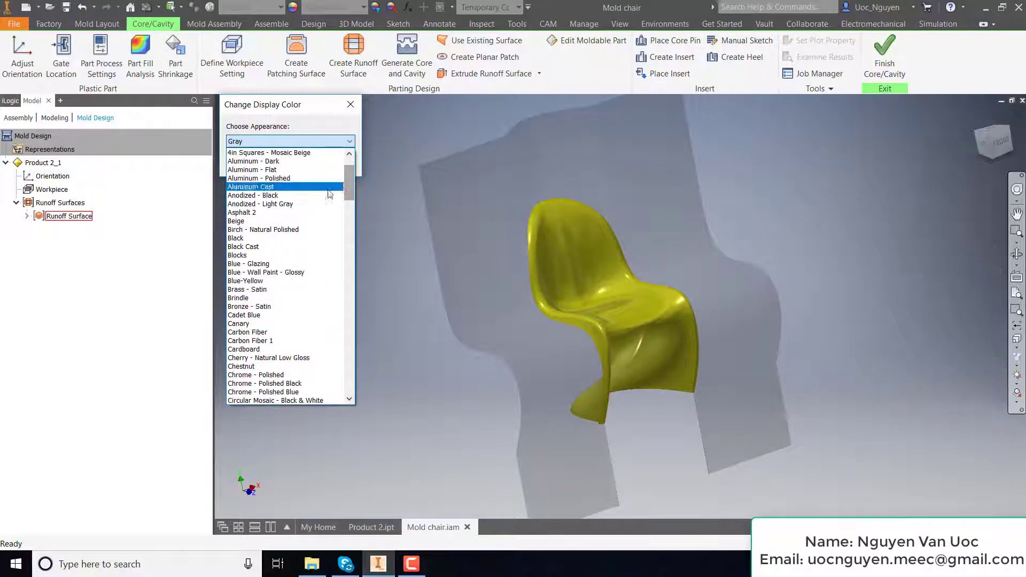
{"action": "left_click", "coordinate": [253, 264]}
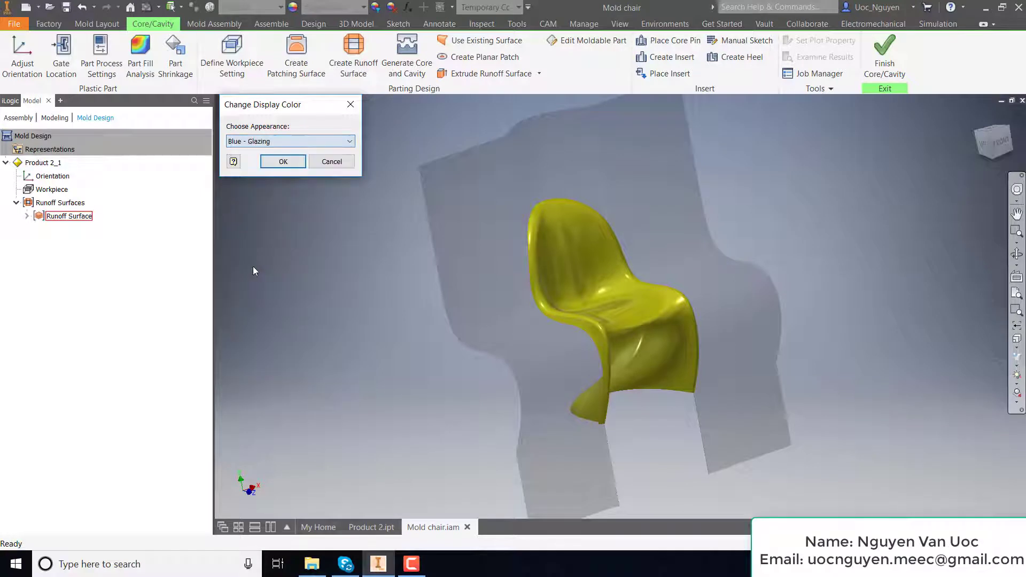
{"action": "left_click", "coordinate": [283, 163]}
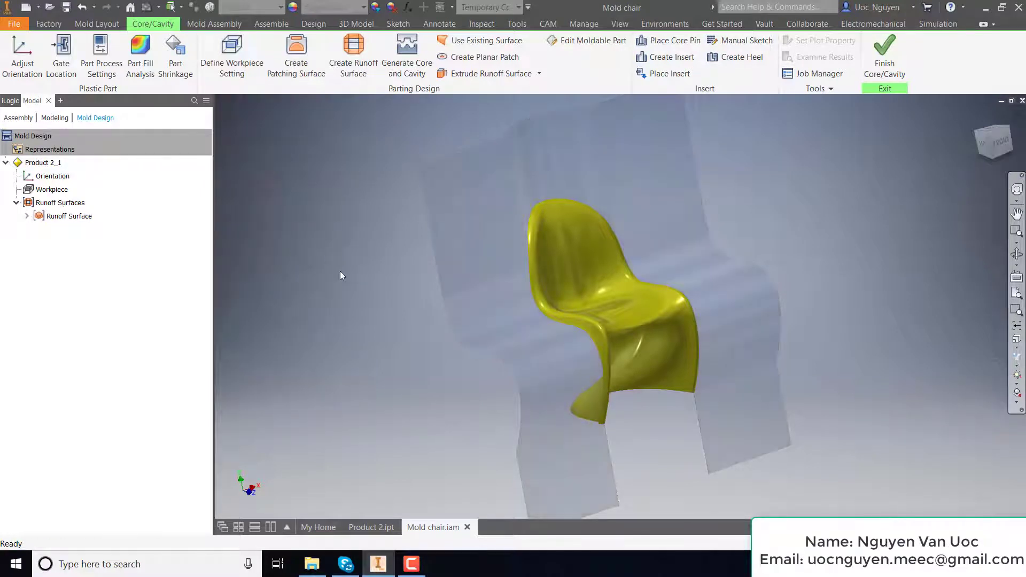
Reorient the view face-on to inspect the translucent runoff surface around the chair.
{"action": "key", "text": "F5"}
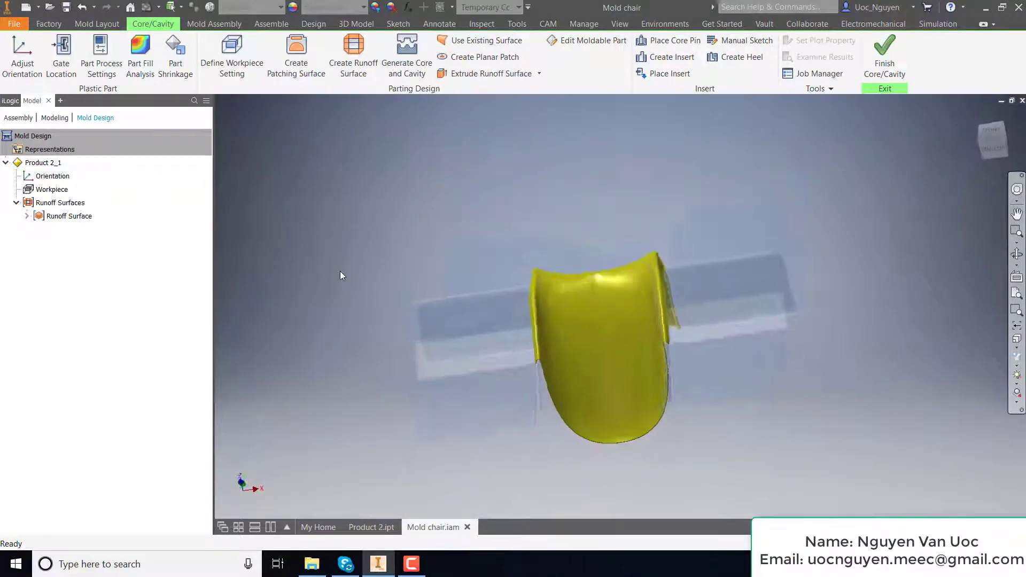
{"action": "key", "text": "F5"}
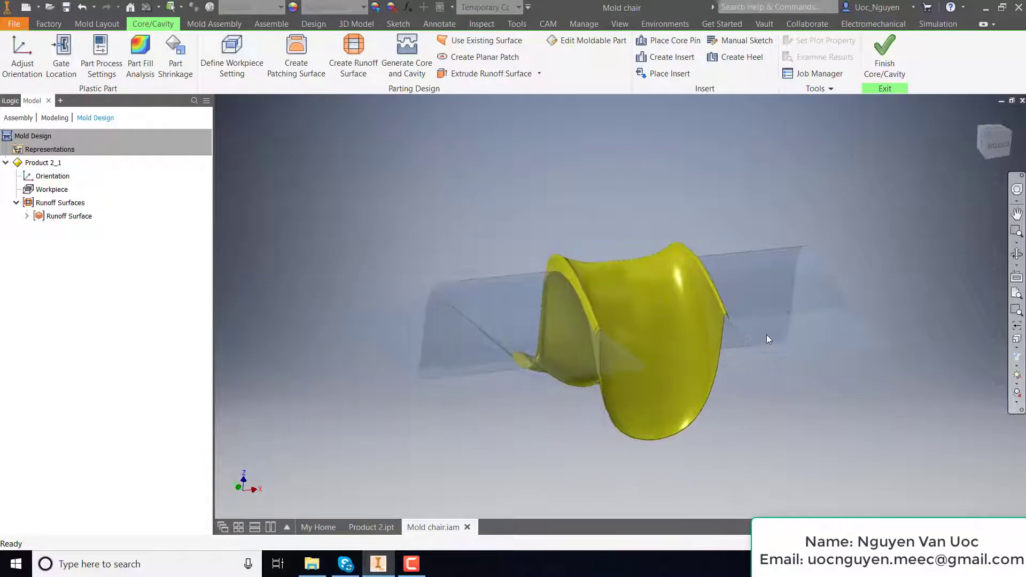
{"action": "key", "text": "F5"}
{"action": "key", "text": "F5"}
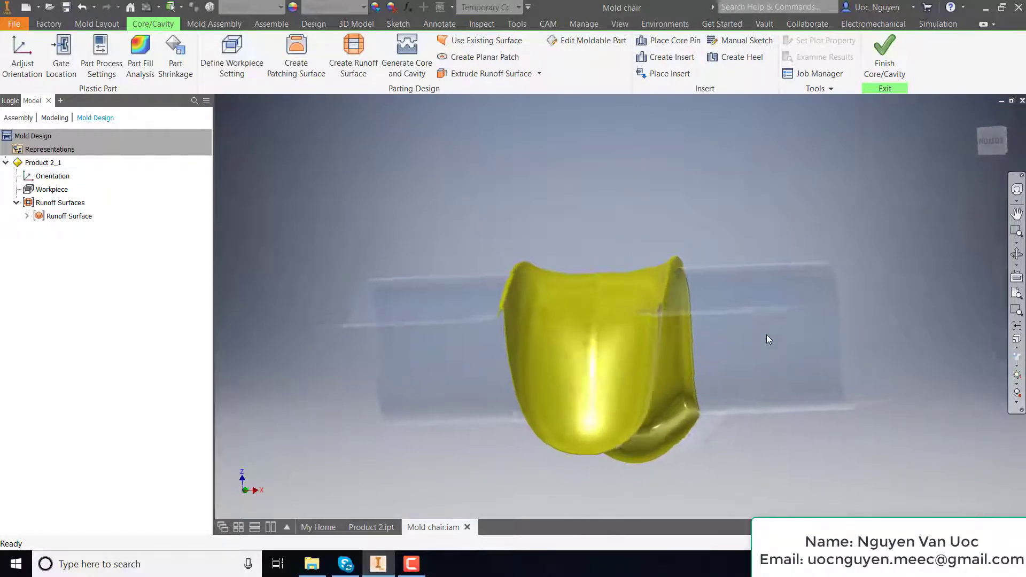
{"action": "key", "text": "F5"}
{"action": "key", "text": "F5"}
{"action": "key", "text": "F5"}
{"action": "key", "text": "F5"}
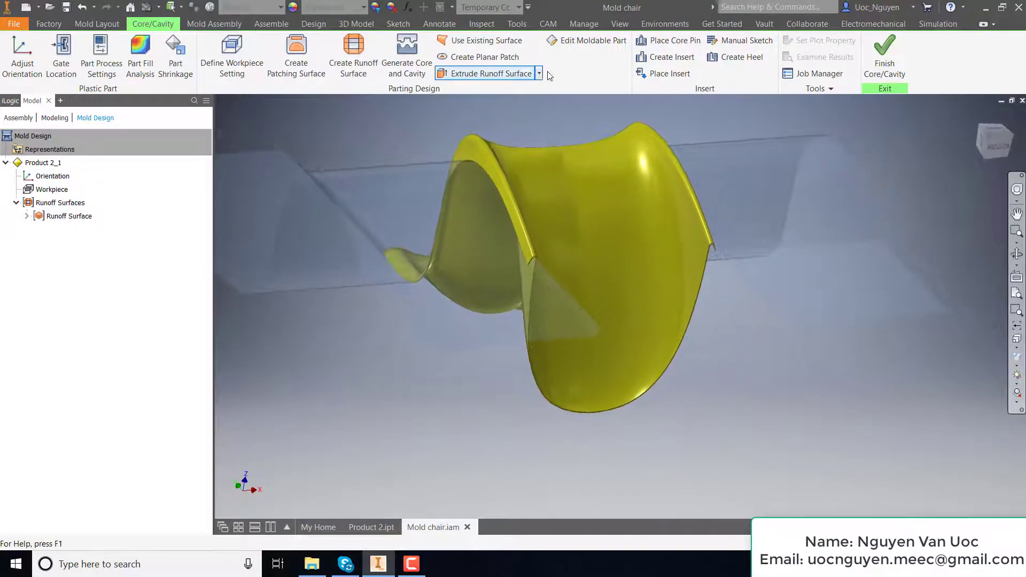
Start an Extrude Runoff Surface and show the model shaded with hidden edges.
{"action": "left_click", "coordinate": [539, 73]}
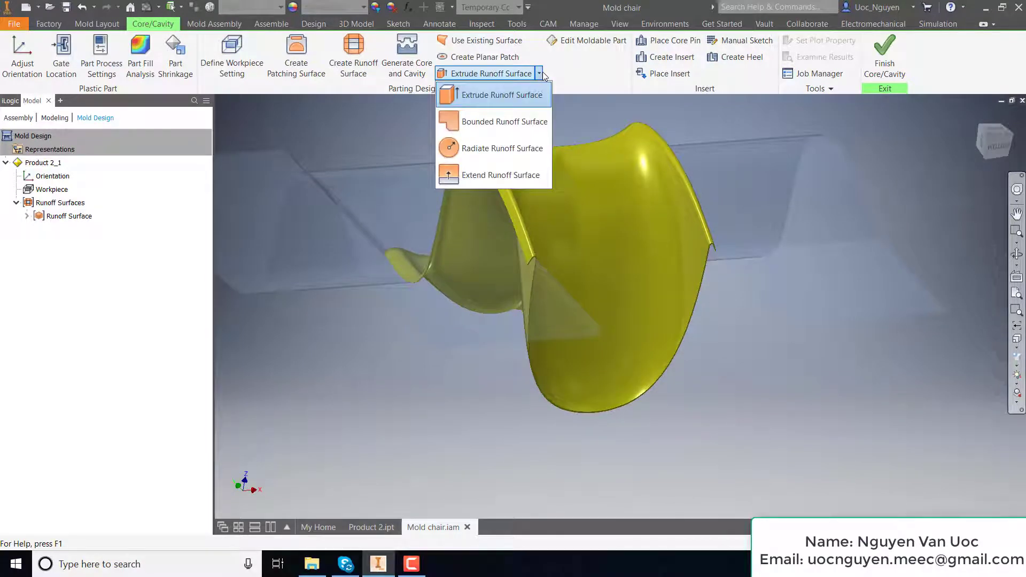
{"action": "left_click", "coordinate": [501, 95]}
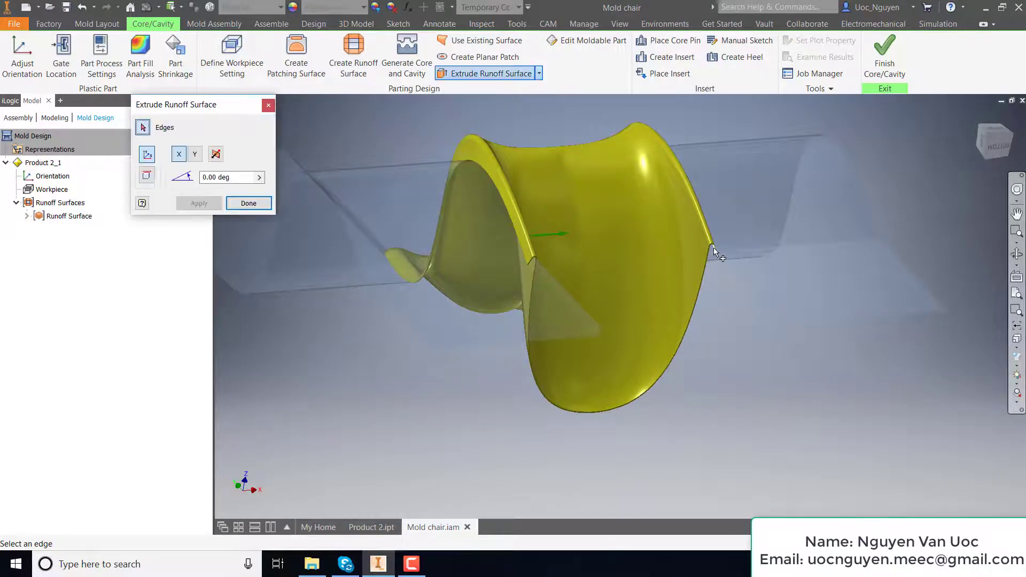
{"action": "scroll", "coordinate": [713, 248], "scroll_direction": "up", "scroll_amount": 3}
{"action": "scroll", "coordinate": [712, 296], "scroll_direction": "up", "scroll_amount": 2}
{"action": "scroll", "coordinate": [711, 296], "scroll_direction": "down", "scroll_amount": 2}
{"action": "scroll", "coordinate": [713, 311], "scroll_direction": "down", "scroll_amount": 2}
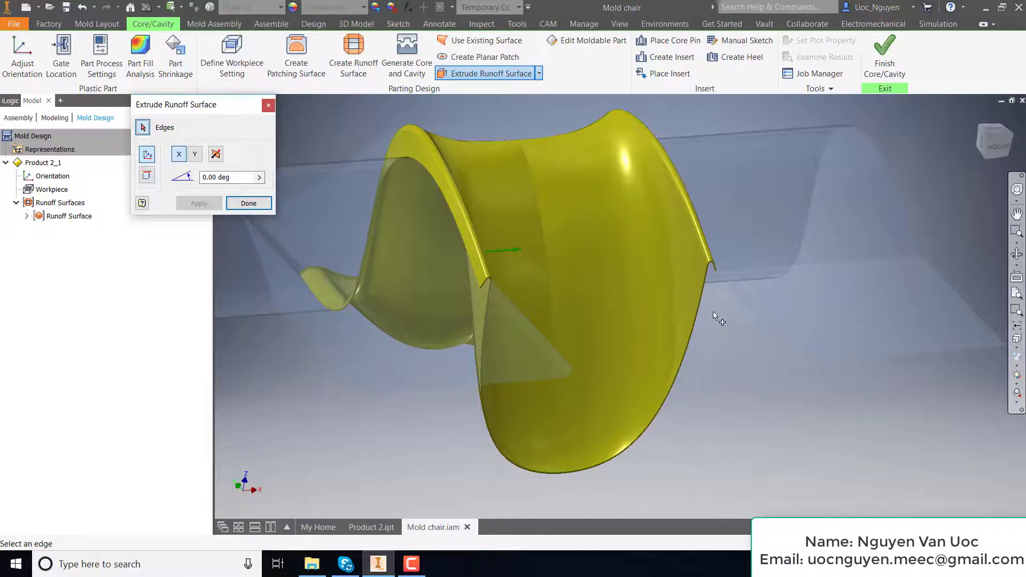
{"action": "middle_click_drag", "start_coordinate": [713, 311], "coordinate": [720, 316], "text": "shift"}
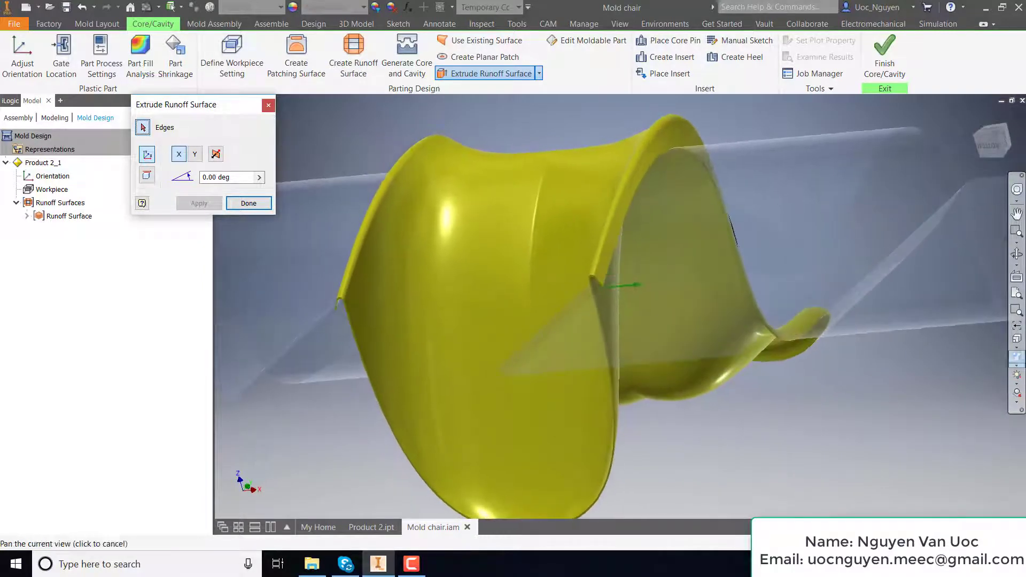
{"action": "left_click", "coordinate": [1016, 365]}
{"action": "left_click", "coordinate": [876, 395]}
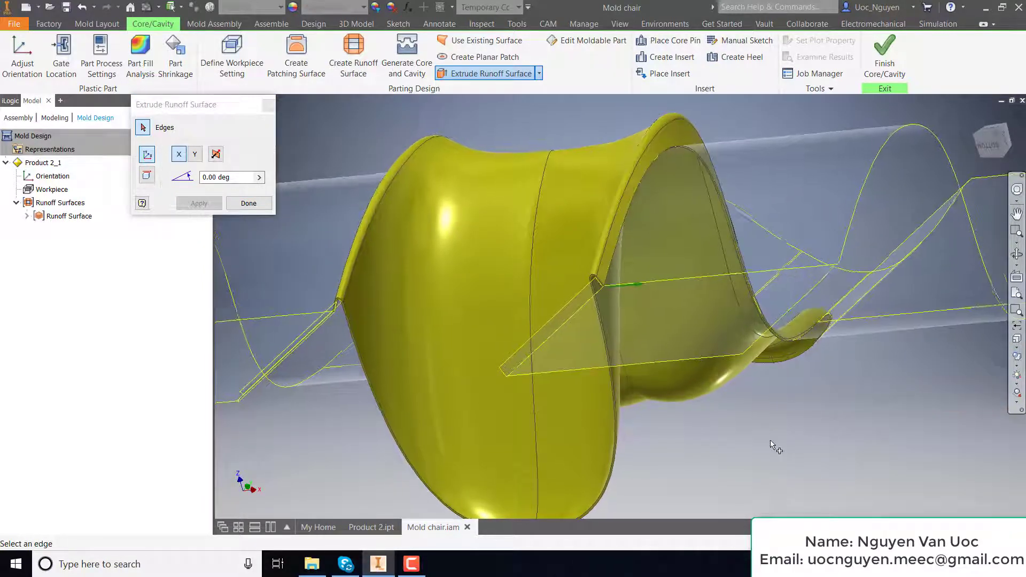
{"action": "mouse_move", "coordinate": [758, 438]}
{"action": "middle_mouse_down", "text": "shift"}
{"action": "mouse_move", "coordinate": [773, 445]}
{"action": "mouse_move", "coordinate": [682, 256]}
{"action": "middle_mouse_up", "text": "shift"}
Select the chair's curved bottom fillet edge as the runoff edge.
{"action": "scroll", "coordinate": [681, 255], "scroll_direction": "up", "scroll_amount": 4}
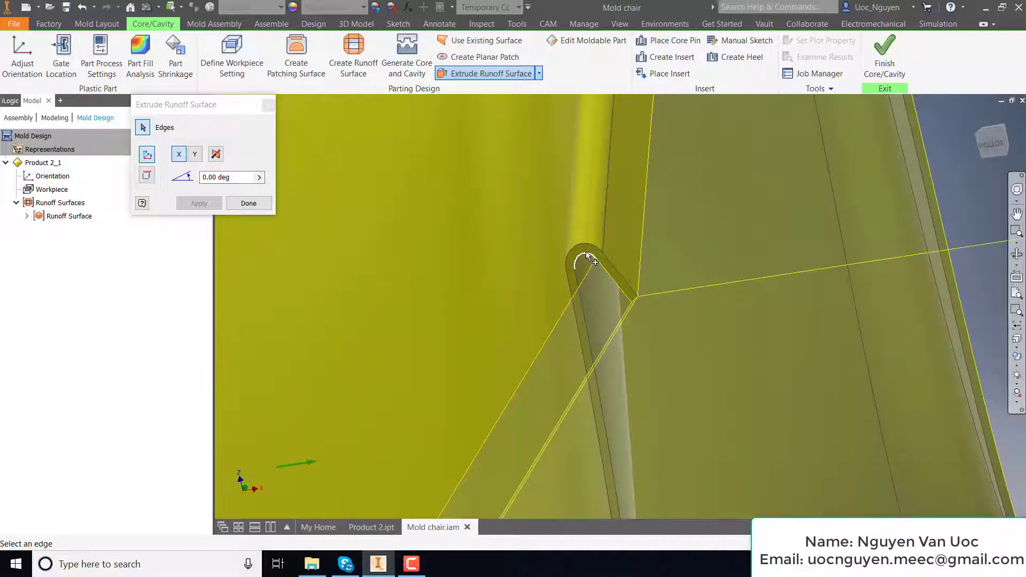
{"action": "middle_click_drag", "start_coordinate": [585, 251], "coordinate": [689, 292], "text": "shift"}
{"action": "scroll", "coordinate": [690, 291], "scroll_direction": "down", "scroll_amount": 3}
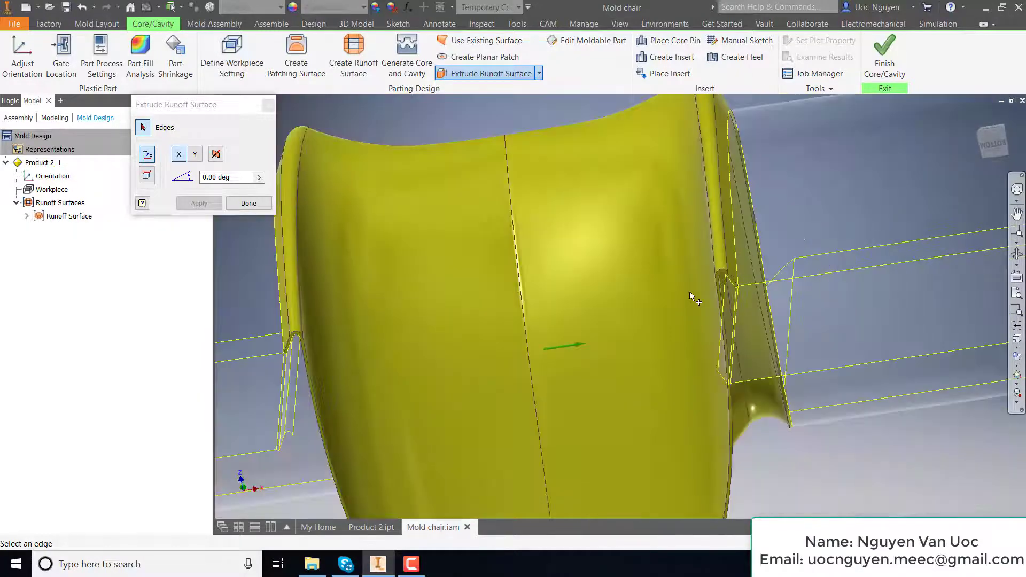
{"action": "scroll", "coordinate": [700, 291], "scroll_direction": "up", "scroll_amount": 3}
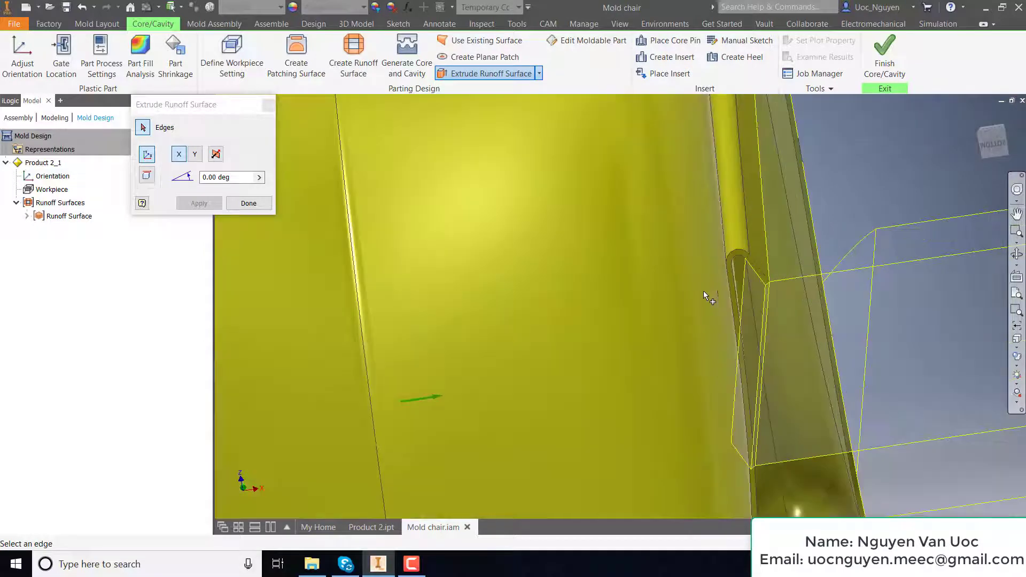
{"action": "left_click", "coordinate": [740, 257]}
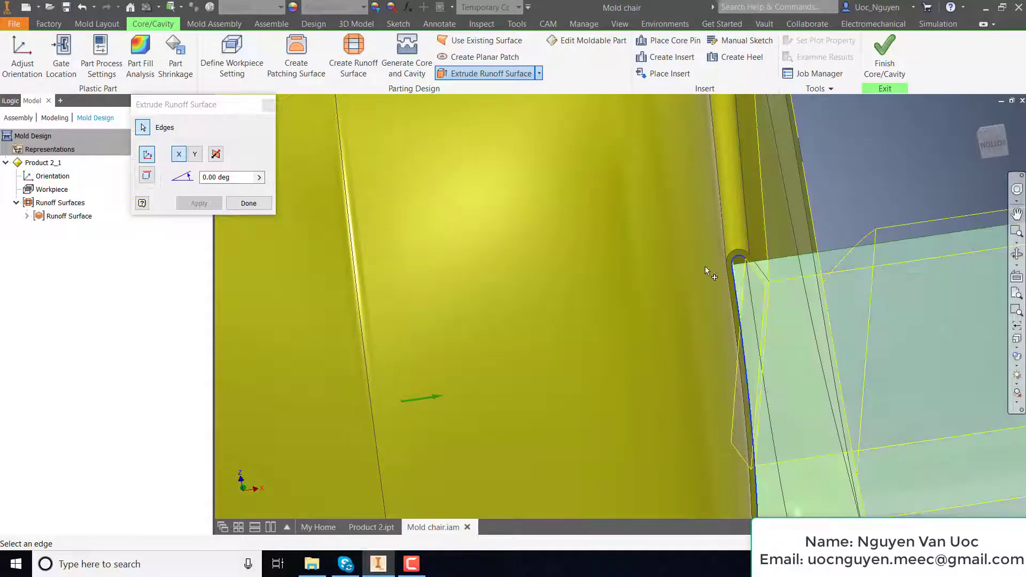
{"action": "key", "text": "F6"}
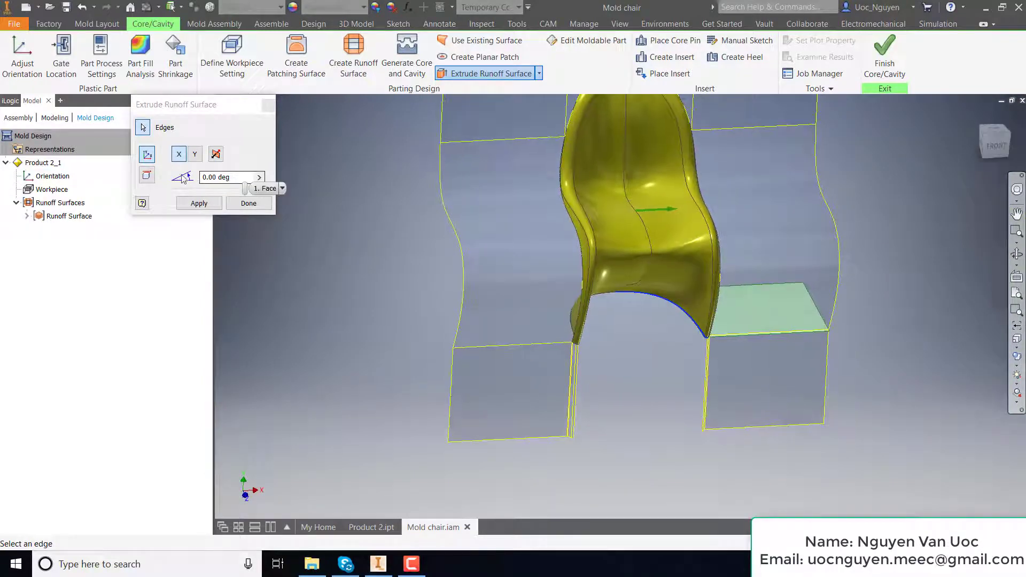
{"action": "scroll", "coordinate": [697, 358], "scroll_direction": "up", "scroll_amount": 3}
{"action": "scroll", "coordinate": [716, 326], "scroll_direction": "up", "scroll_amount": 3}
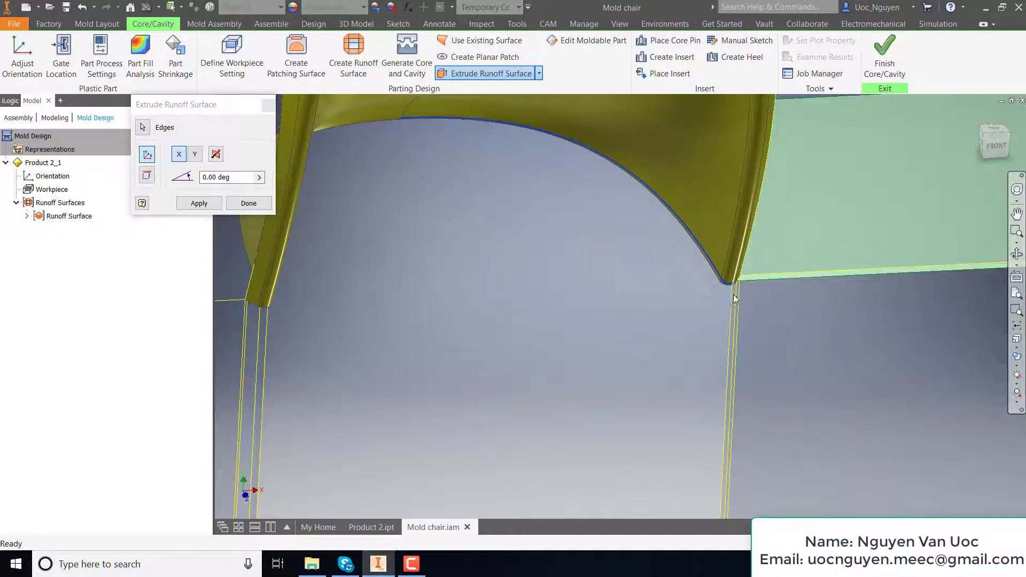
Set the extrusion direction from the leg edge, flip it downward, and apply.
{"action": "left_click", "coordinate": [148, 177]}
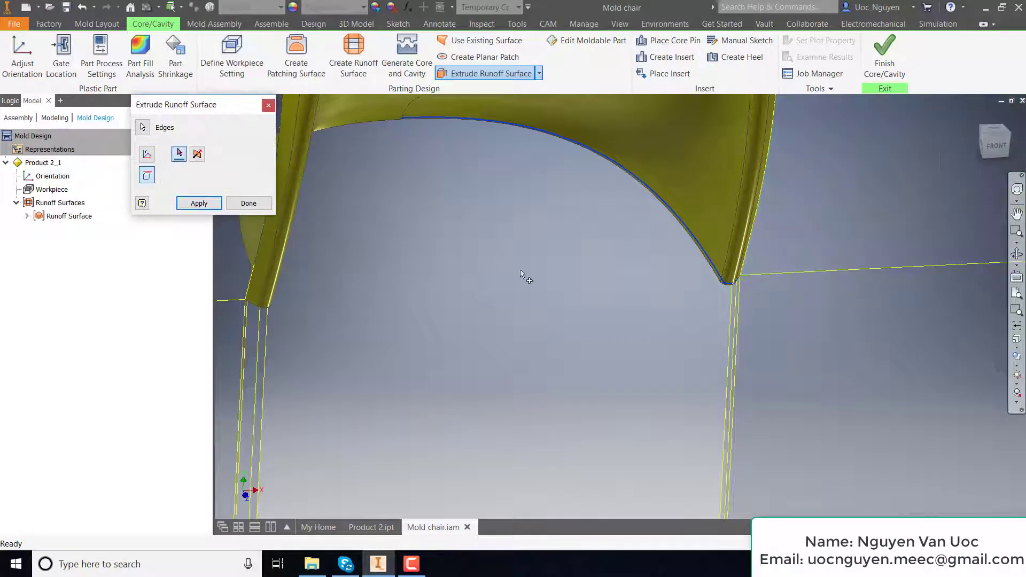
{"action": "left_click", "coordinate": [734, 297]}
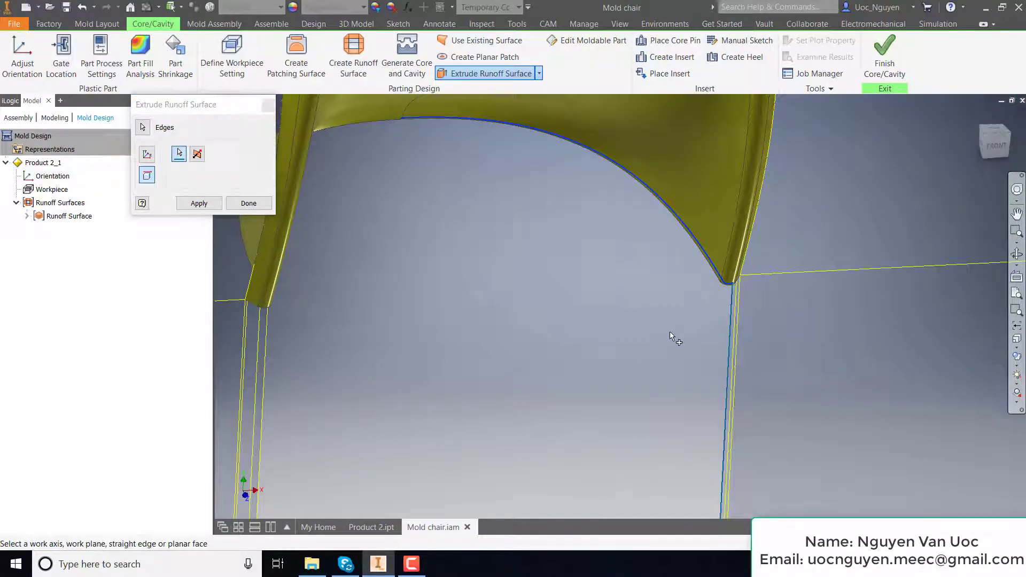
{"action": "scroll", "coordinate": [663, 331], "scroll_direction": "down", "scroll_amount": 5}
{"action": "left_click", "coordinate": [198, 155]}
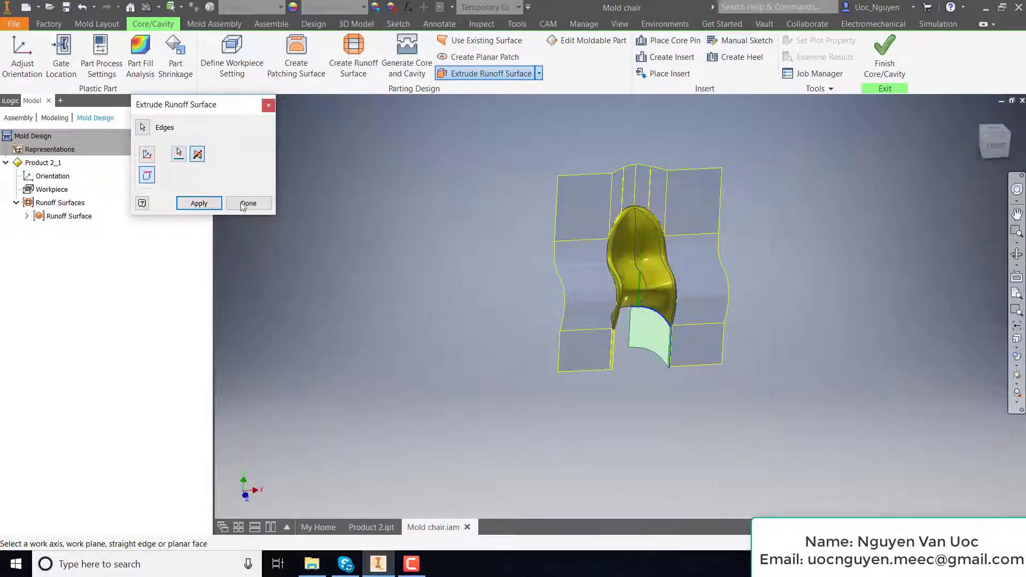
{"action": "scroll", "coordinate": [639, 332], "scroll_direction": "down", "scroll_amount": 5}
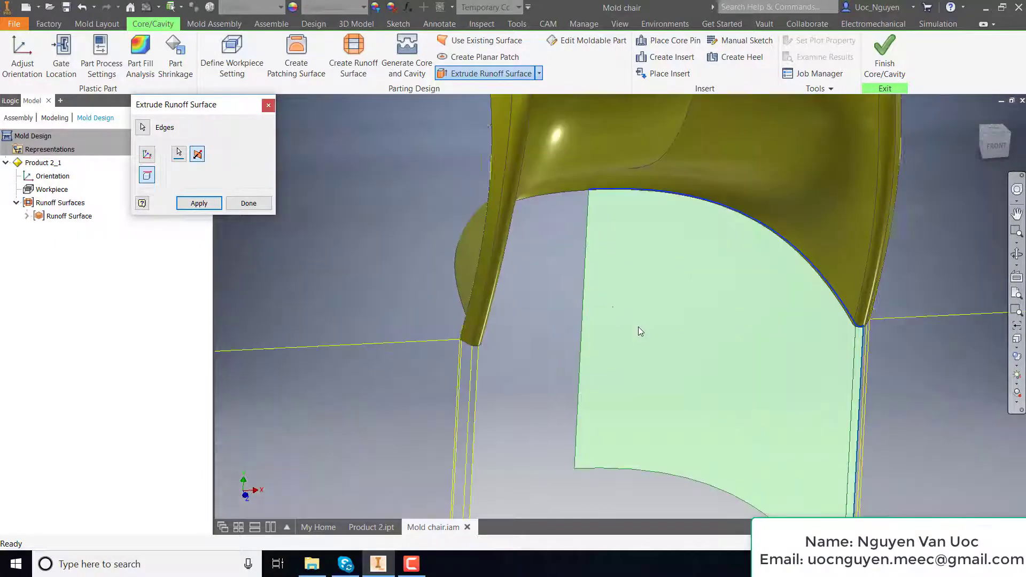
{"action": "scroll", "coordinate": [646, 334], "scroll_direction": "down", "scroll_amount": 2}
{"action": "scroll", "coordinate": [813, 358], "scroll_direction": "down", "scroll_amount": 2}
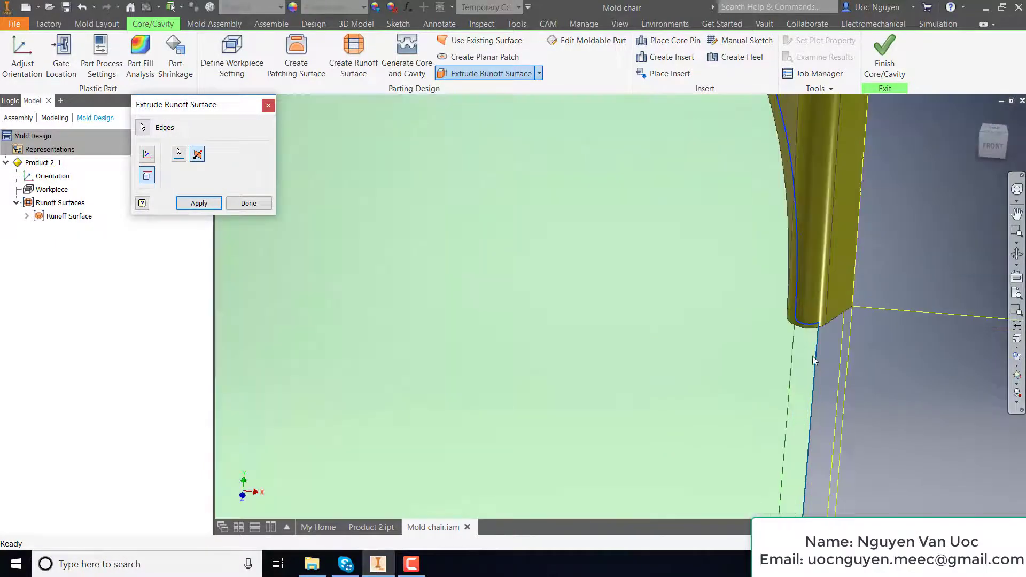
{"action": "middle_click_drag", "start_coordinate": [812, 356], "coordinate": [803, 353], "text": "shift"}
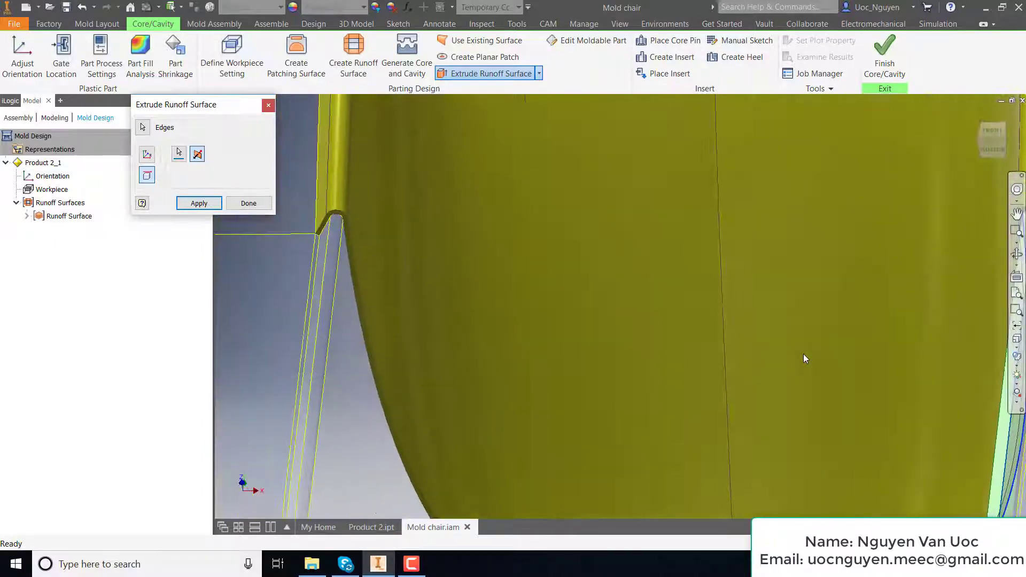
{"action": "key", "text": "F5"}
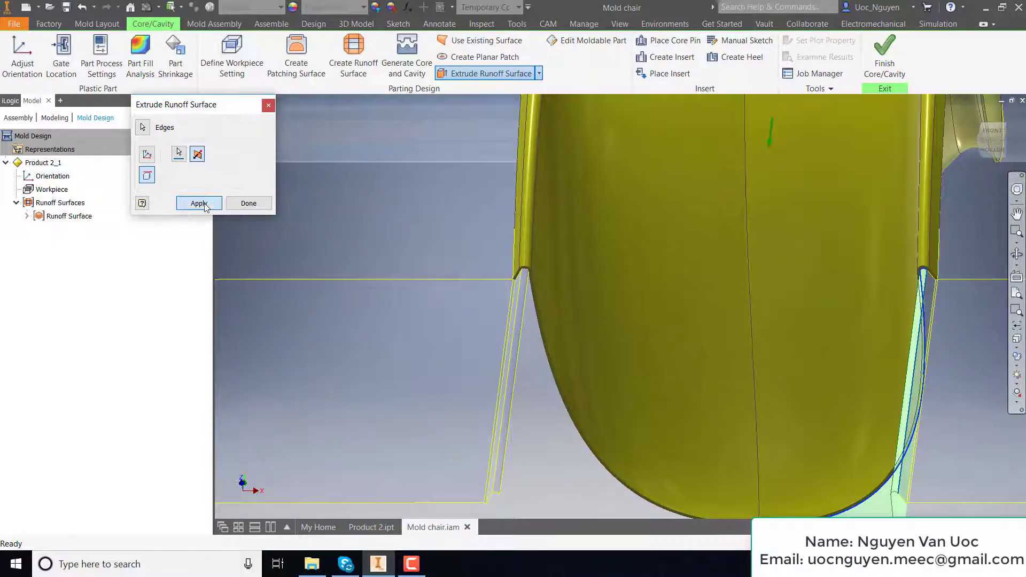
{"action": "left_click", "coordinate": [205, 205]}
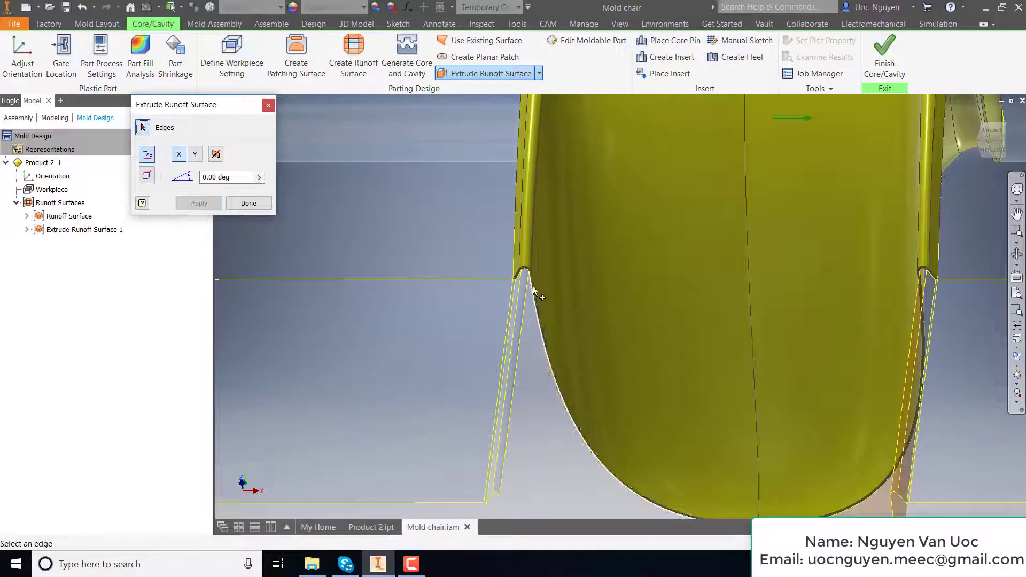
Select the chair's other curved bottom edge for a second runoff.
{"action": "scroll", "coordinate": [533, 290], "scroll_direction": "up", "scroll_amount": 2}
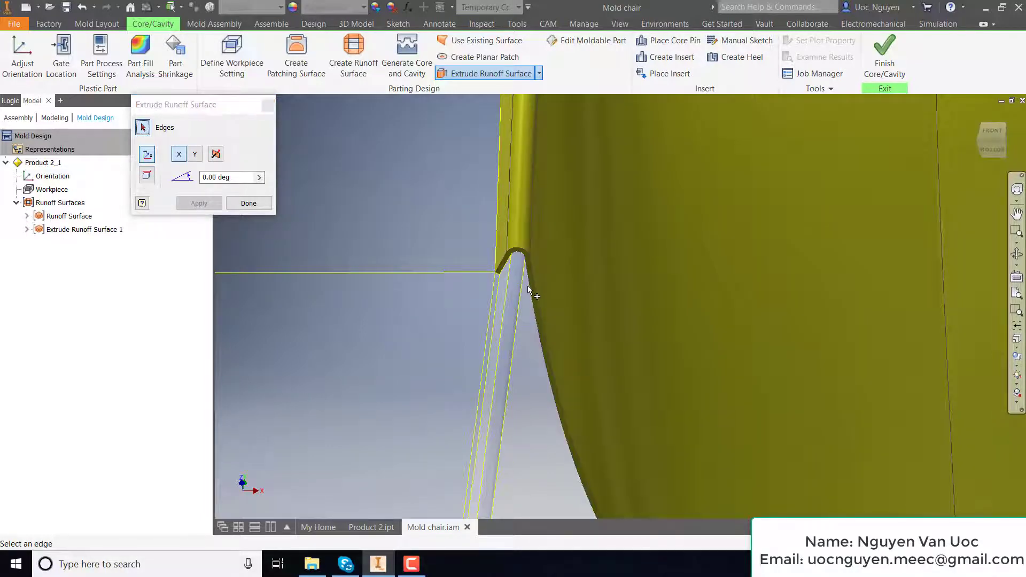
{"action": "left_click", "coordinate": [536, 313]}
{"action": "scroll", "coordinate": [613, 430], "scroll_direction": "down", "scroll_amount": 3}
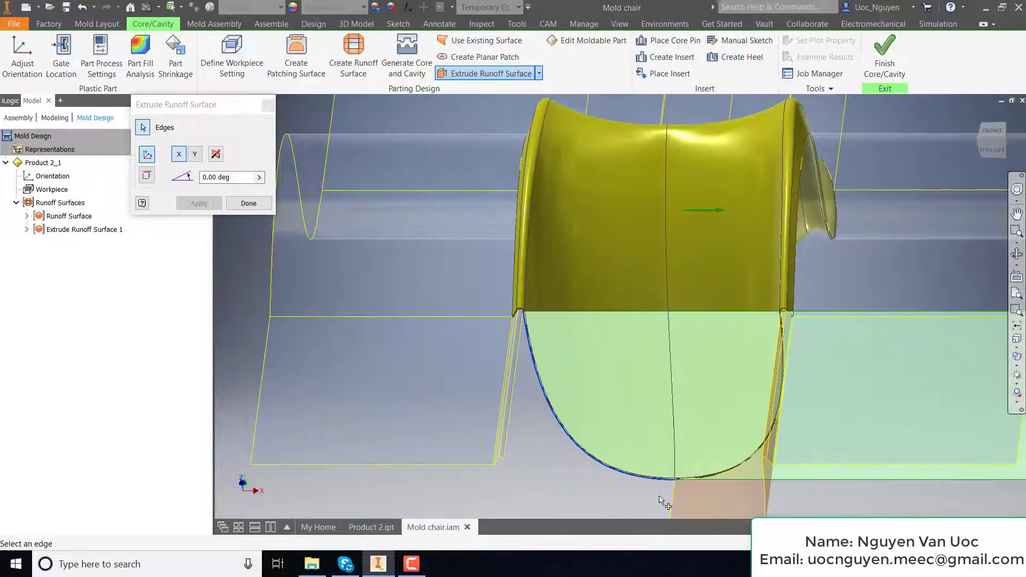
{"action": "scroll", "coordinate": [662, 501], "scroll_direction": "up", "scroll_amount": 3}
{"action": "scroll", "coordinate": [672, 471], "scroll_direction": "down", "scroll_amount": 1}
{"action": "middle_click_drag", "start_coordinate": [468, 312], "coordinate": [461, 391]}
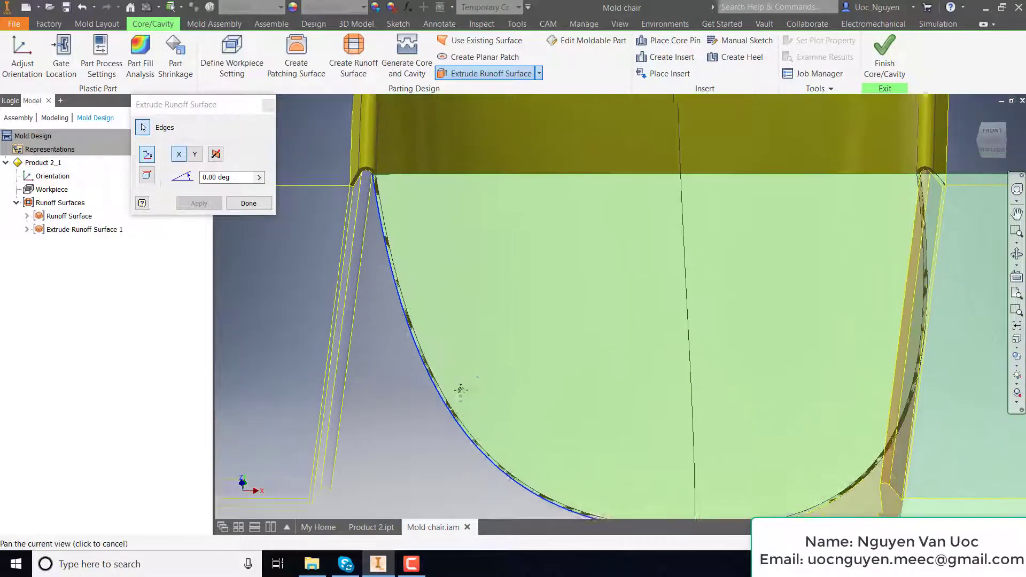
Use a custom direction flipped downward along the leg, apply, and inspect the surface.
{"action": "left_click", "coordinate": [147, 175]}
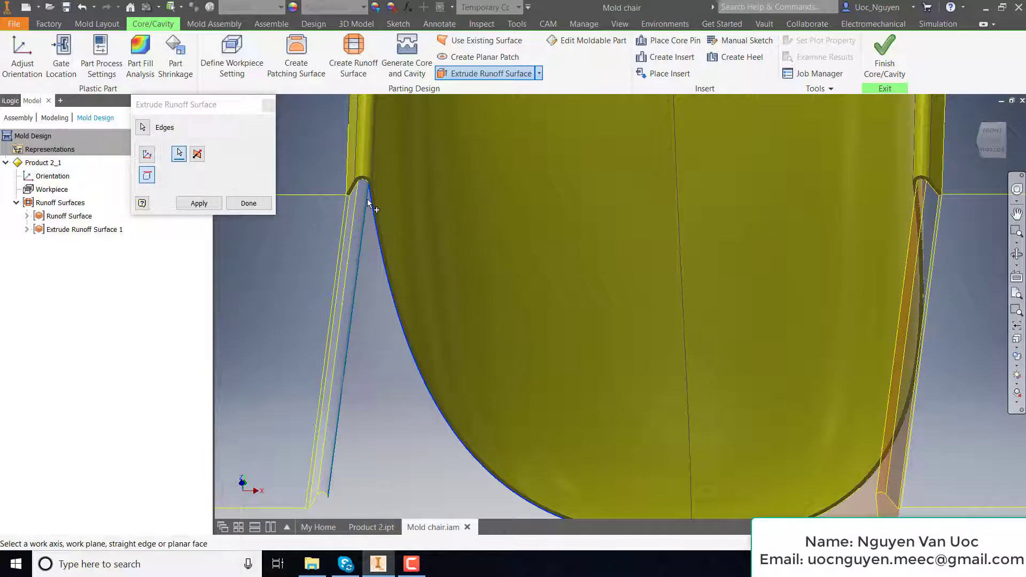
{"action": "scroll", "coordinate": [369, 203], "scroll_direction": "down", "scroll_amount": 5}
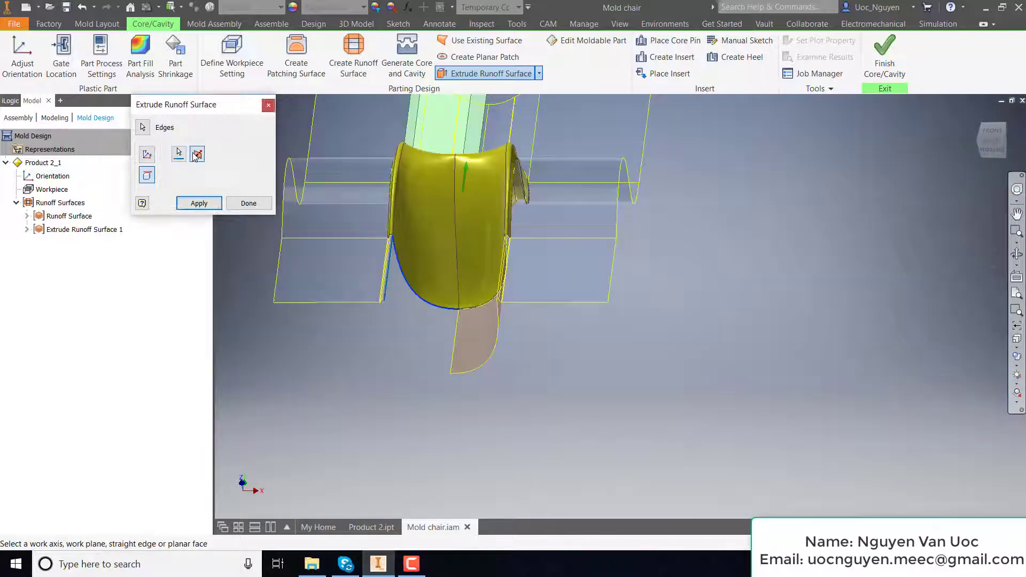
{"action": "left_click", "coordinate": [196, 154]}
{"action": "left_click", "coordinate": [199, 203]}
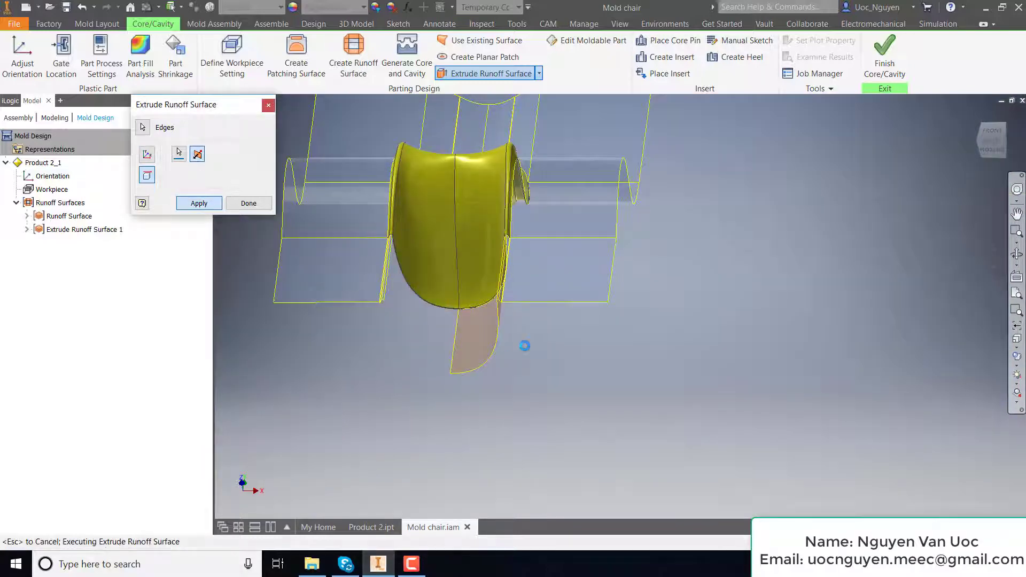
{"action": "middle_click_drag", "start_coordinate": [524, 345], "coordinate": [245, 239], "text": "shift"}
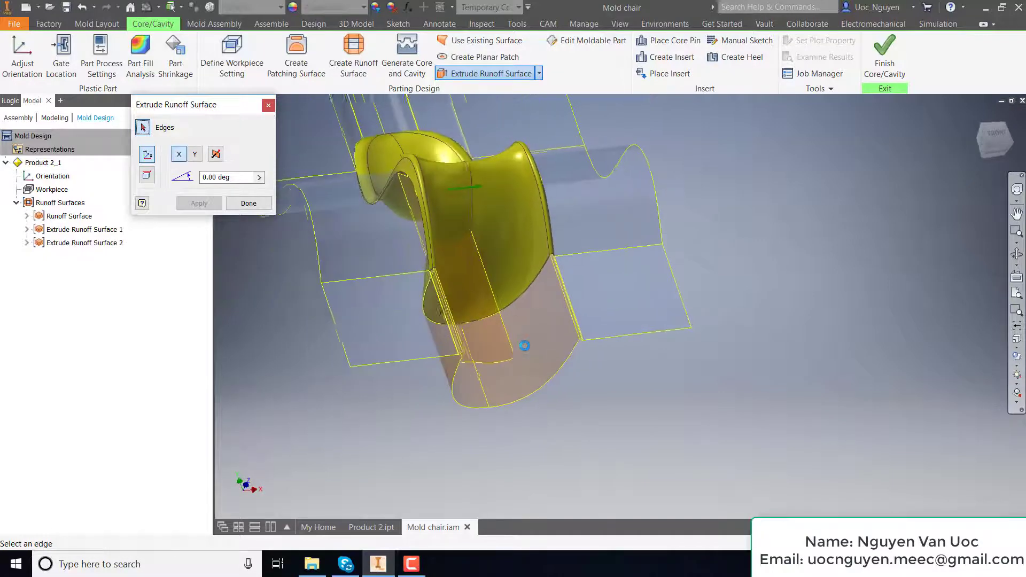
Finish the runoff surfaces and delete Runoff20 under Extrude Runoff Surface 2.
{"action": "left_click", "coordinate": [248, 203]}
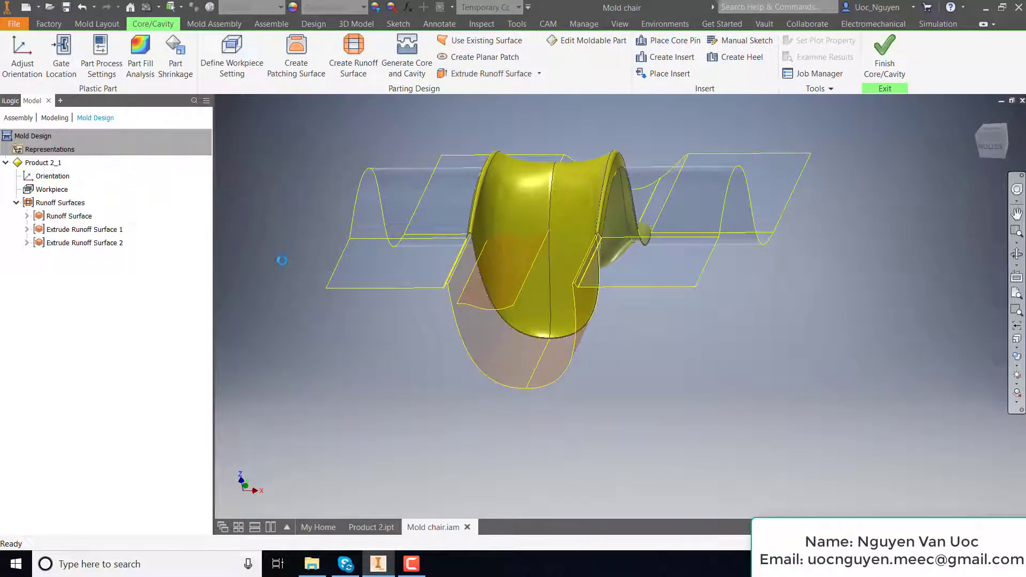
{"action": "left_click", "coordinate": [29, 243]}
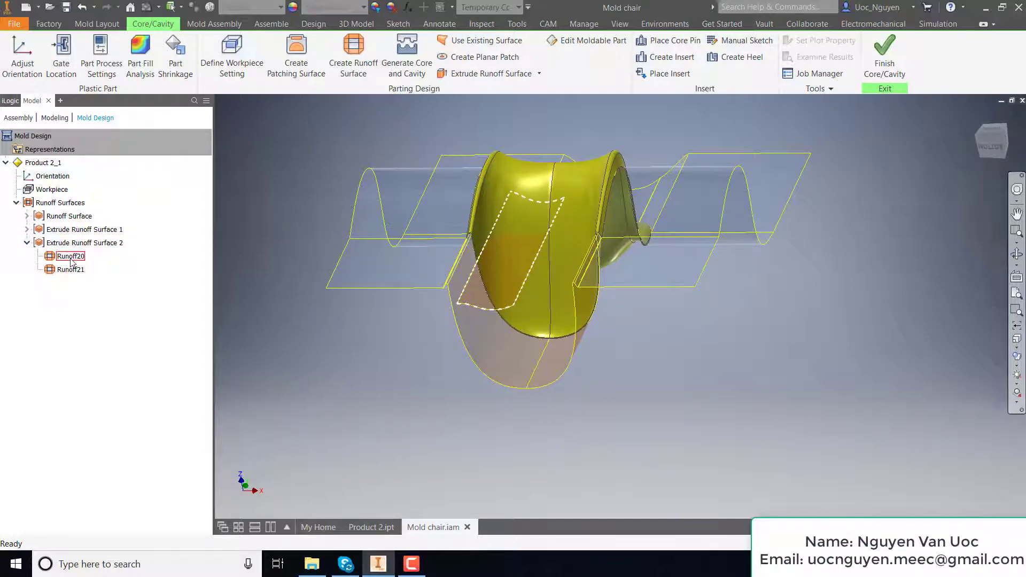
{"action": "right_click", "coordinate": [68, 259]}
{"action": "left_click", "coordinate": [95, 289]}
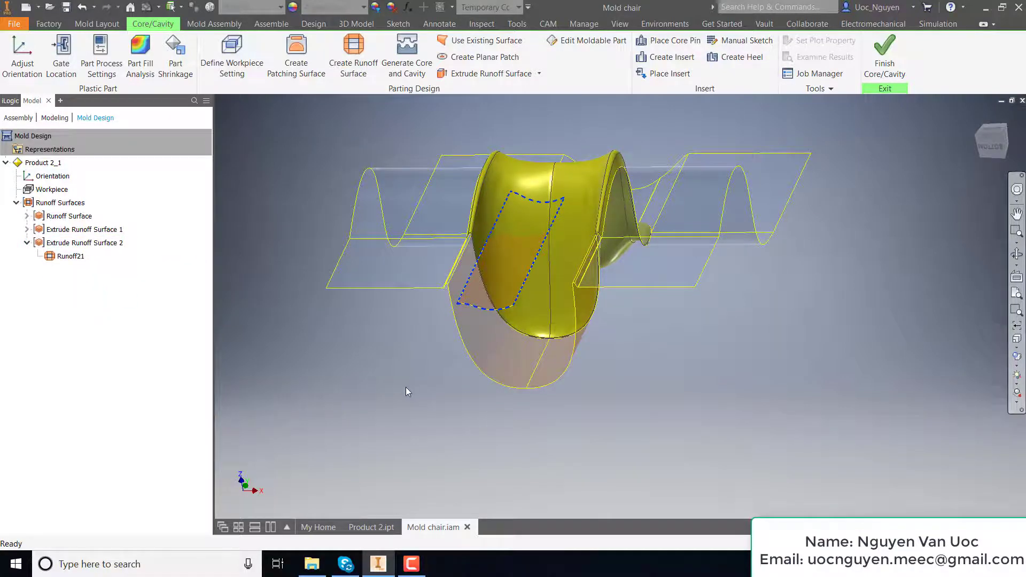
Zoom around the model and return to the home view.
{"action": "scroll", "coordinate": [419, 215], "scroll_direction": "up", "scroll_amount": 1}
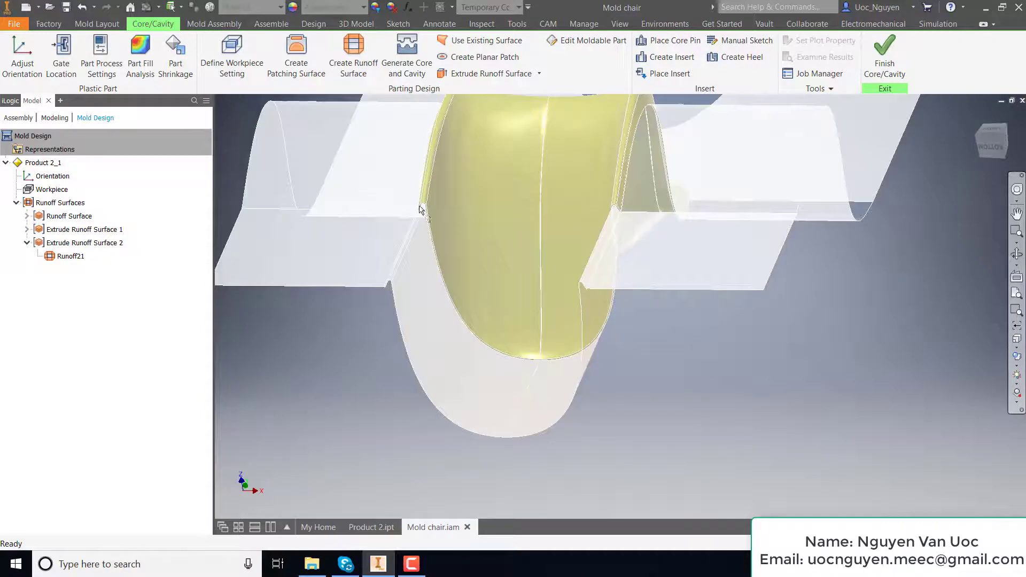
{"action": "scroll", "coordinate": [419, 214], "scroll_direction": "up", "scroll_amount": 1}
{"action": "scroll", "coordinate": [421, 211], "scroll_direction": "up", "scroll_amount": 1}
{"action": "scroll", "coordinate": [440, 210], "scroll_direction": "up", "scroll_amount": 1}
{"action": "scroll", "coordinate": [440, 210], "scroll_direction": "down", "scroll_amount": 2}
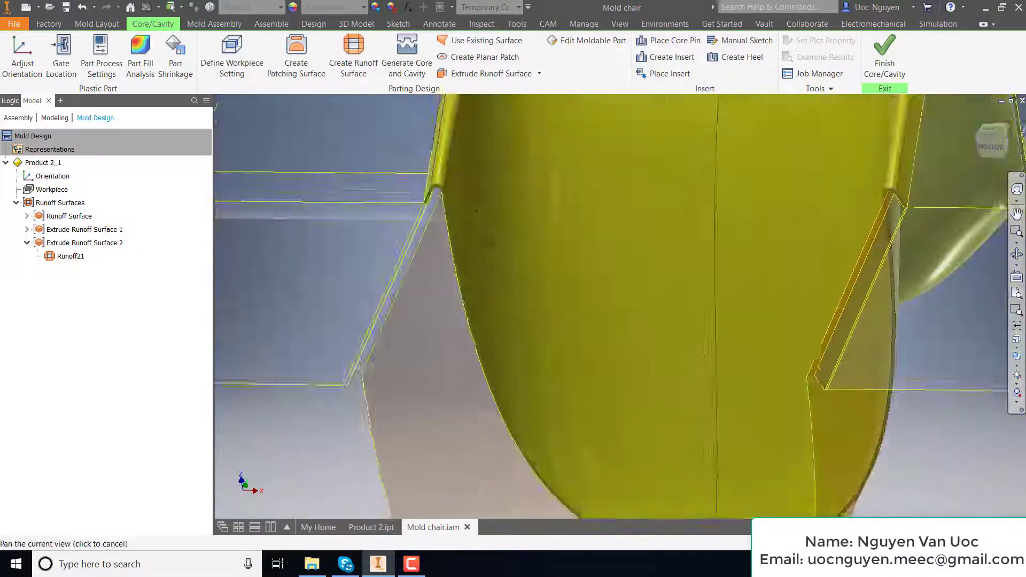
{"action": "scroll", "coordinate": [626, 439], "scroll_direction": "up", "scroll_amount": 1}
{"action": "scroll", "coordinate": [627, 439], "scroll_direction": "up", "scroll_amount": 1}
{"action": "scroll", "coordinate": [627, 439], "scroll_direction": "up", "scroll_amount": 1}
{"action": "scroll", "coordinate": [626, 439], "scroll_direction": "down", "scroll_amount": 4}
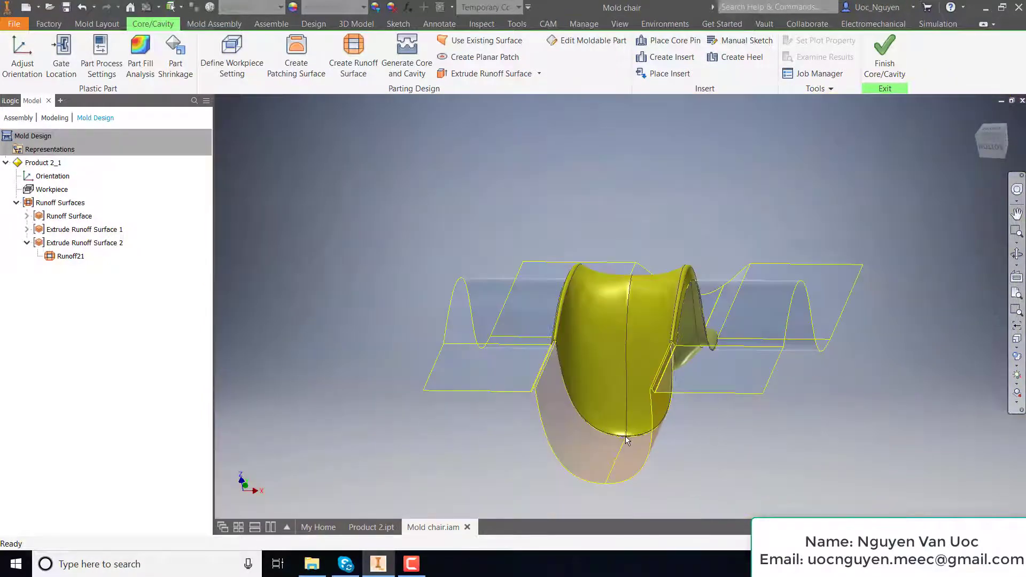
{"action": "key", "text": "F6"}
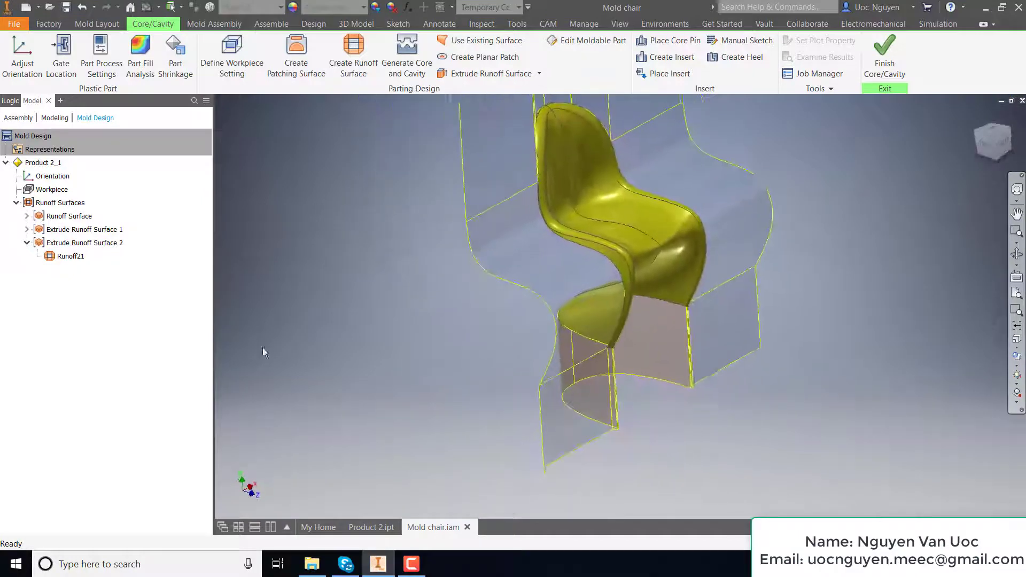
{"action": "right_click", "coordinate": [83, 245]}
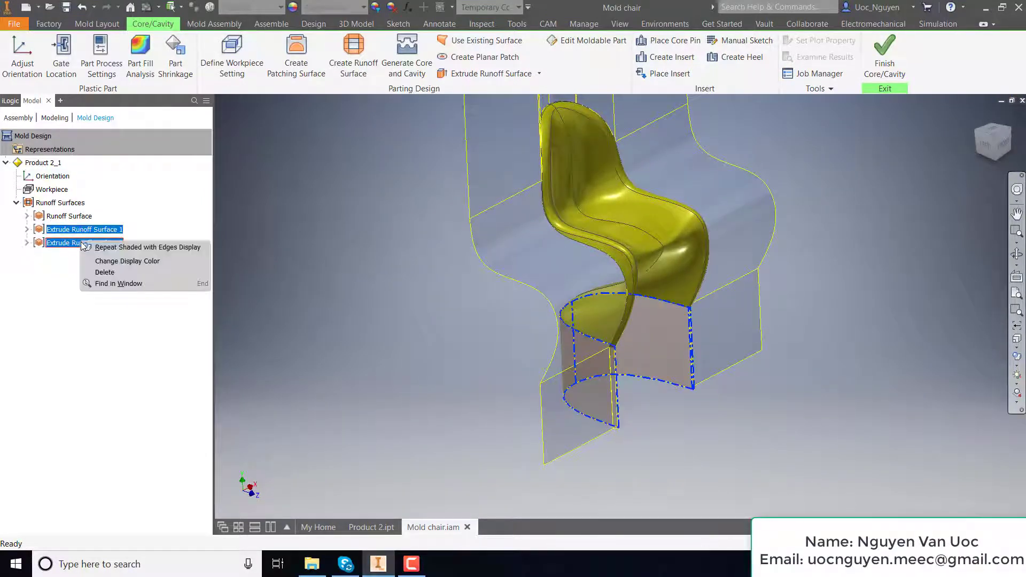
{"action": "left_click", "coordinate": [106, 262]}
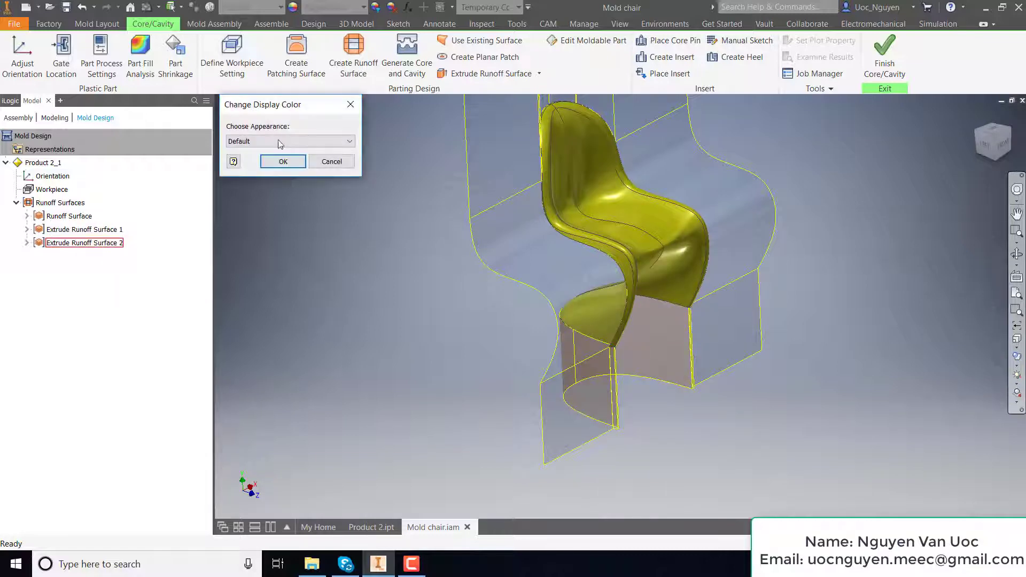
{"action": "left_click", "coordinate": [275, 140]}
{"action": "scroll", "coordinate": [330, 244], "scroll_direction": "up", "scroll_amount": 5}
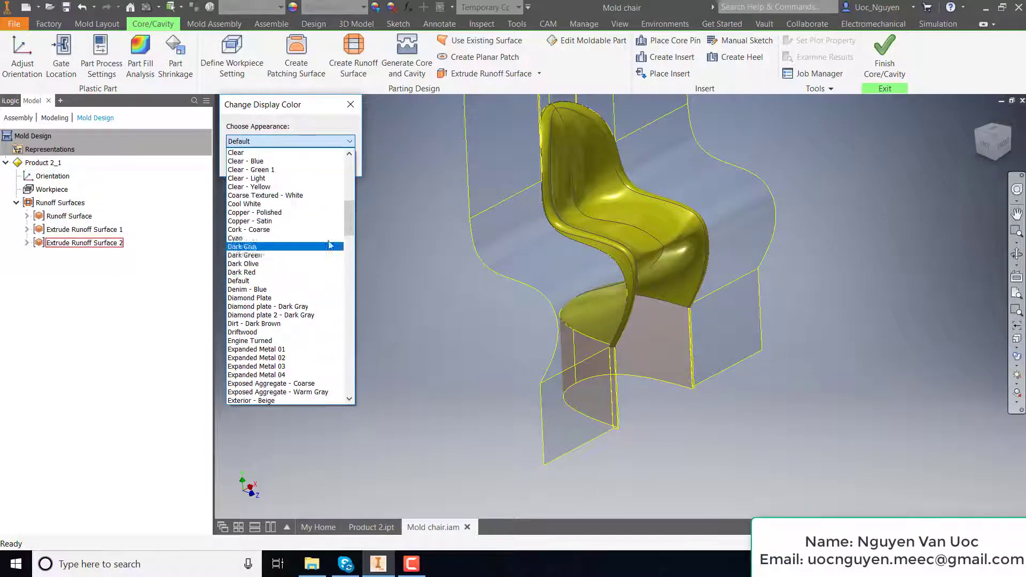
{"action": "left_click_drag", "start_coordinate": [346, 219], "coordinate": [348, 189]}
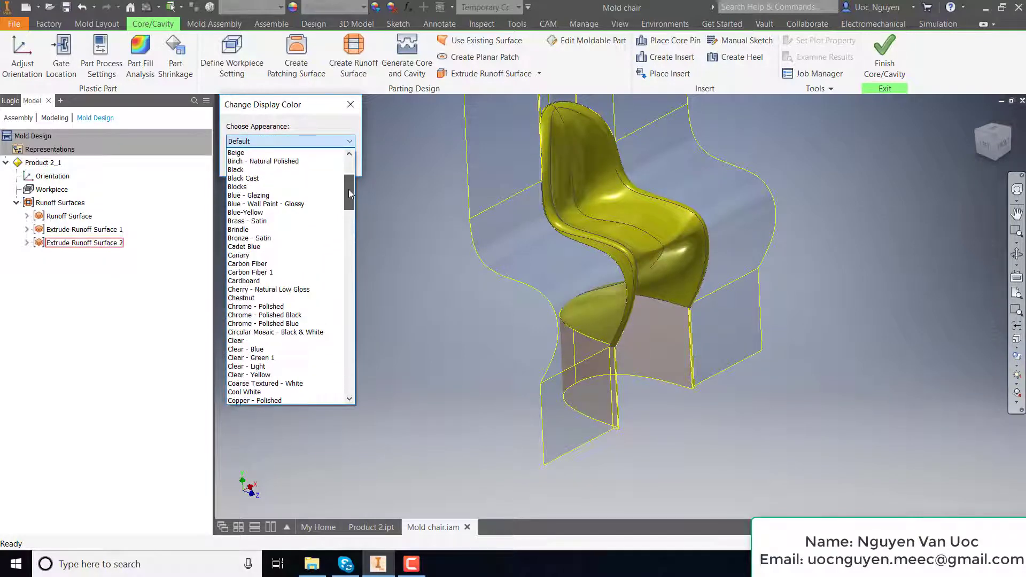
{"action": "left_click", "coordinate": [275, 191]}
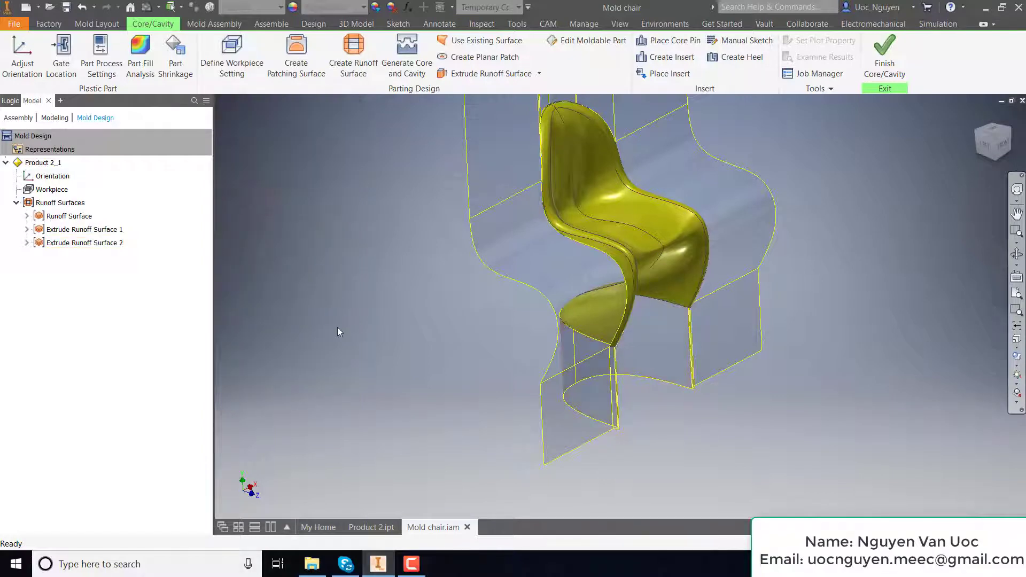
{"action": "key", "text": "F6"}
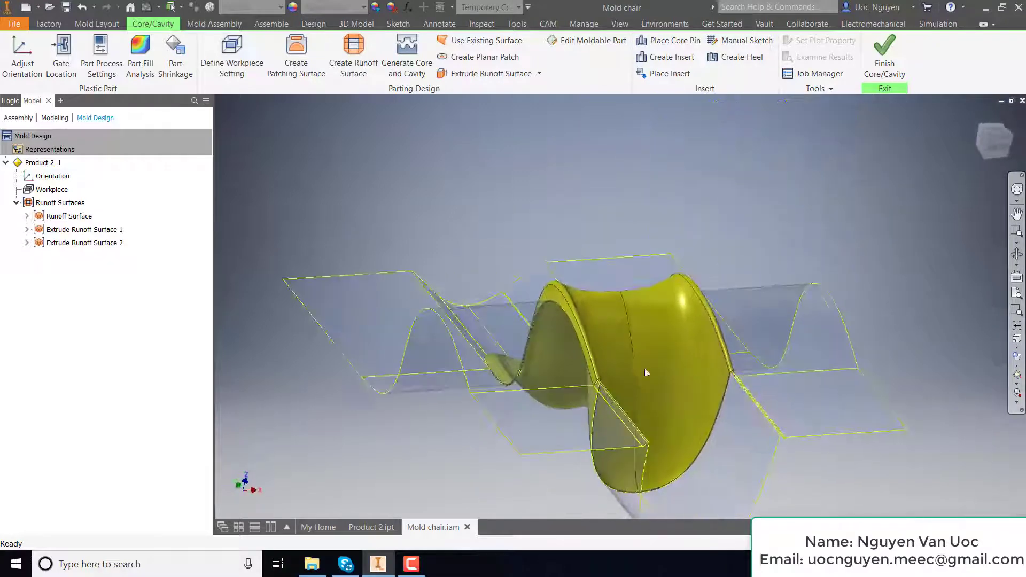
{"action": "scroll", "coordinate": [678, 374], "scroll_direction": "down", "scroll_amount": 5}
{"action": "scroll", "coordinate": [677, 374], "scroll_direction": "up", "scroll_amount": 5}
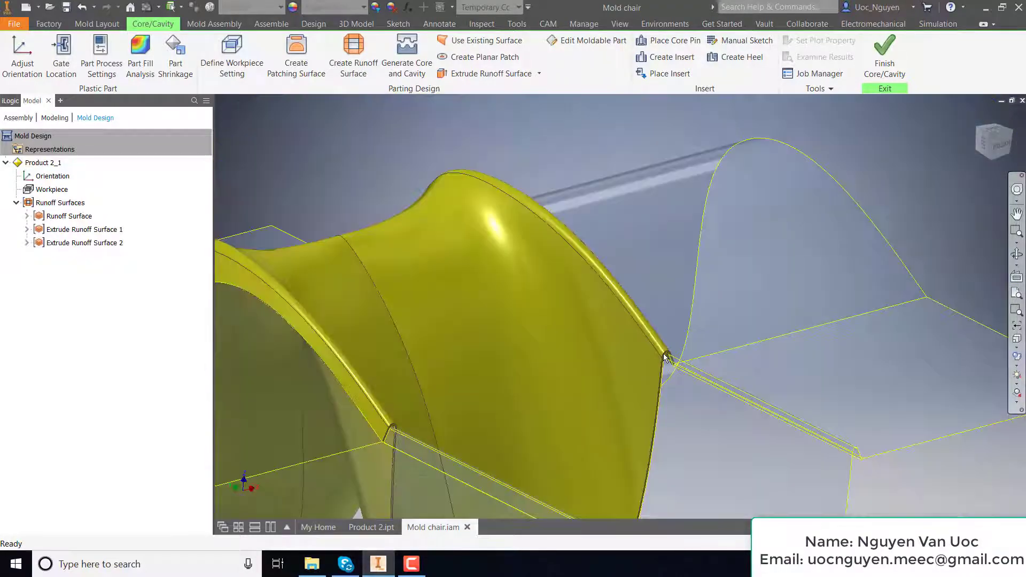
{"action": "scroll", "coordinate": [668, 363], "scroll_direction": "up", "scroll_amount": 3}
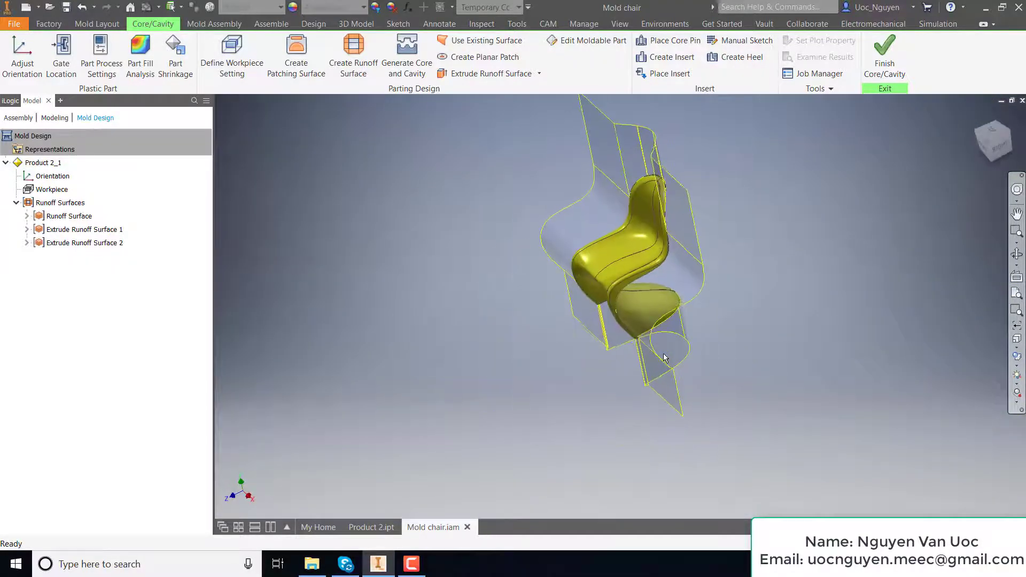
Preview the core and cavity split with Body Separation pulled to 55.
{"action": "left_click", "coordinate": [409, 63]}
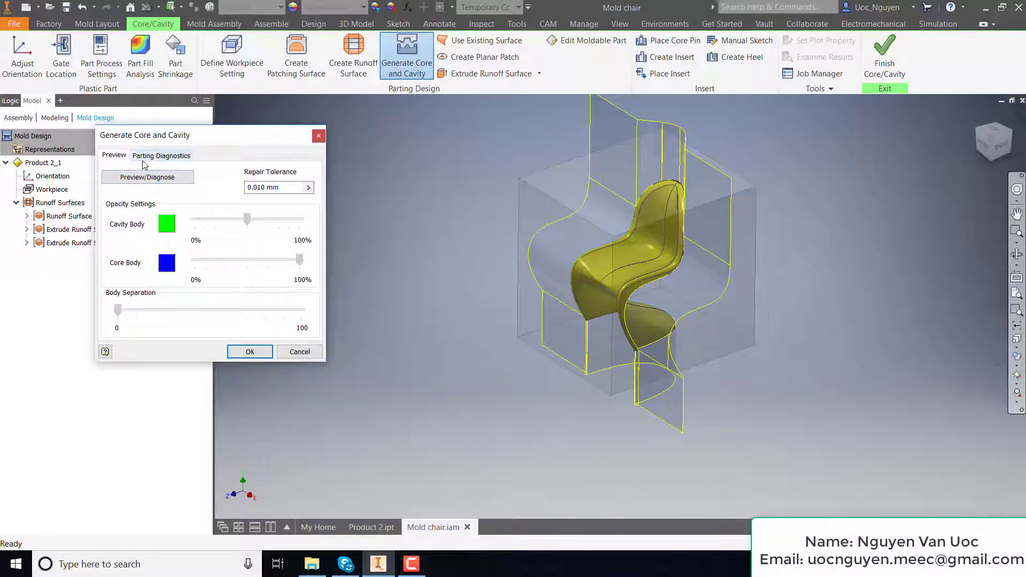
{"action": "left_click", "coordinate": [146, 179]}
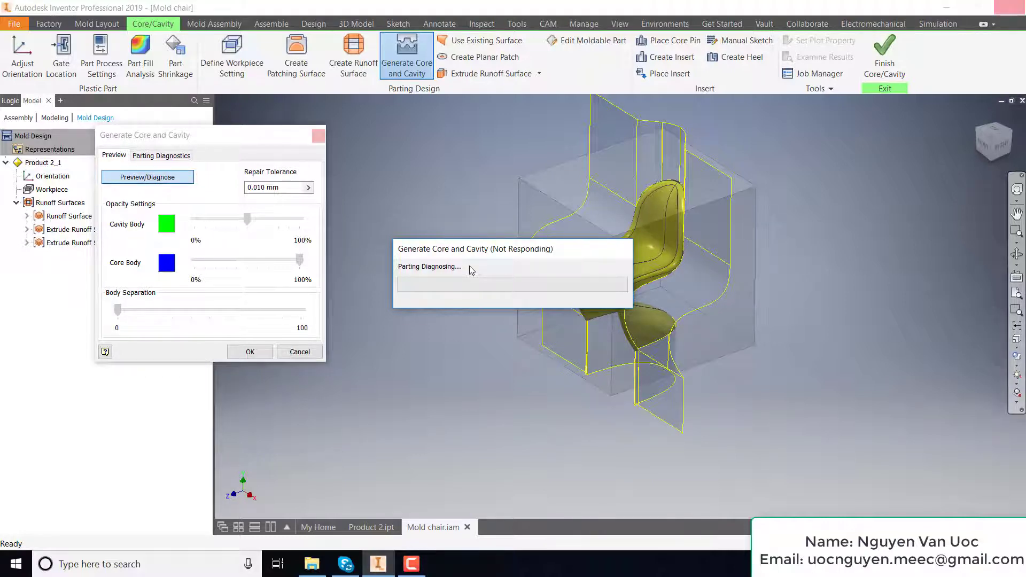
{"action": "left_click", "coordinate": [414, 569]}
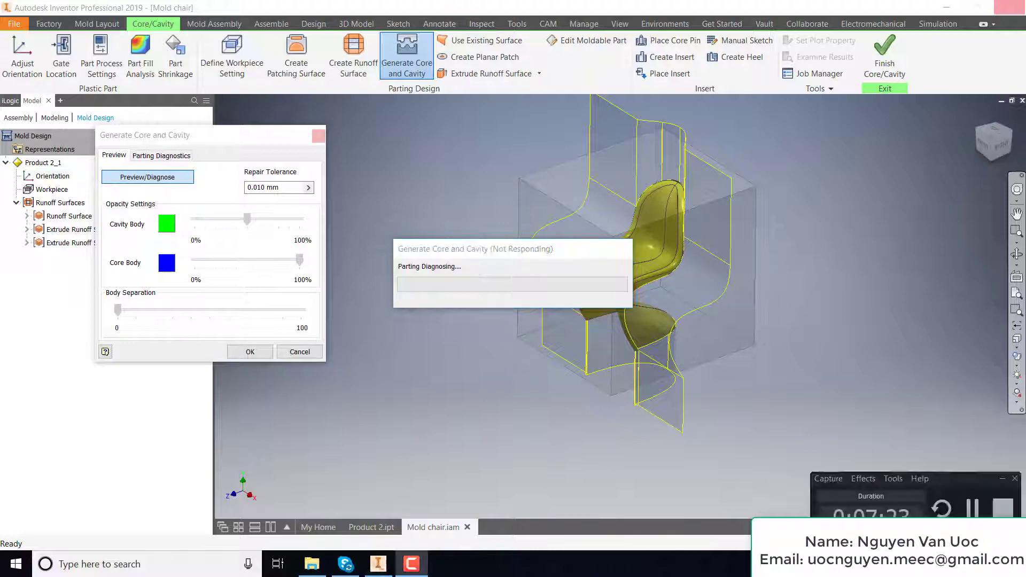
{"action": "left_click", "coordinate": [976, 511]}
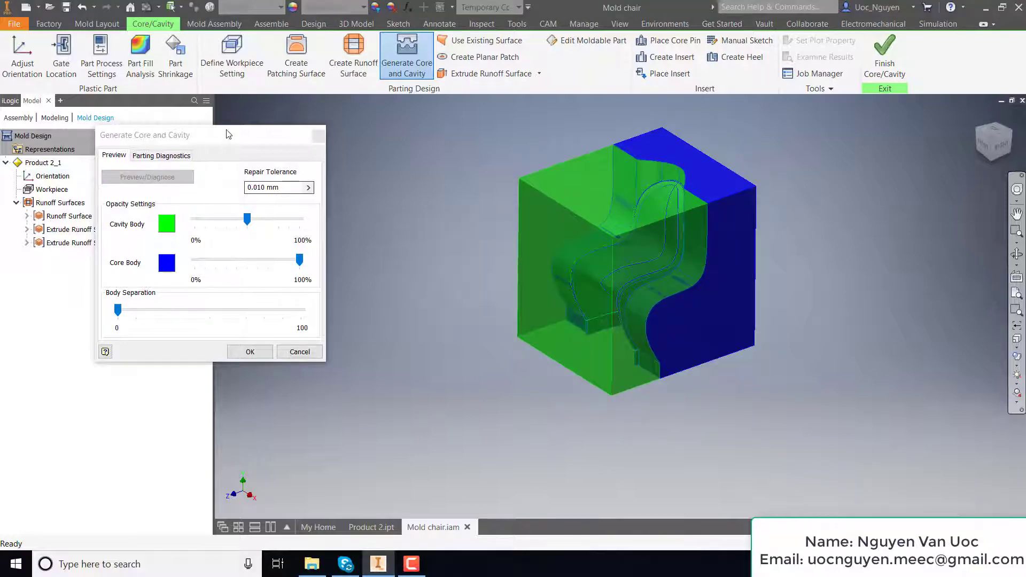
{"action": "left_click_drag", "start_coordinate": [214, 139], "coordinate": [209, 141]}
{"action": "left_click_drag", "start_coordinate": [118, 314], "coordinate": [217, 316]}
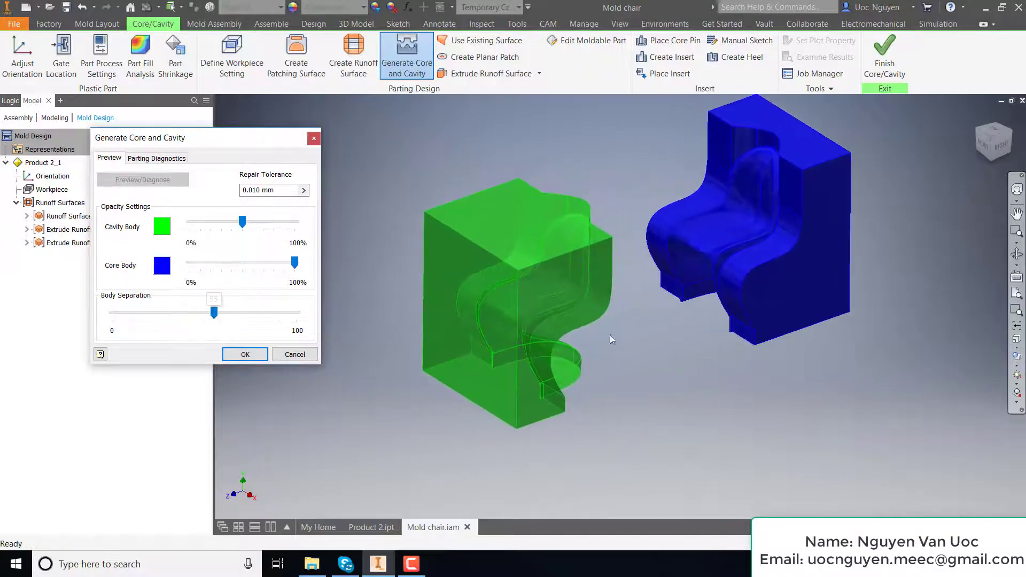
Inspect the separated green cavity and blue core from several views, then accept.
{"action": "scroll", "coordinate": [684, 256], "scroll_direction": "up", "scroll_amount": 3}
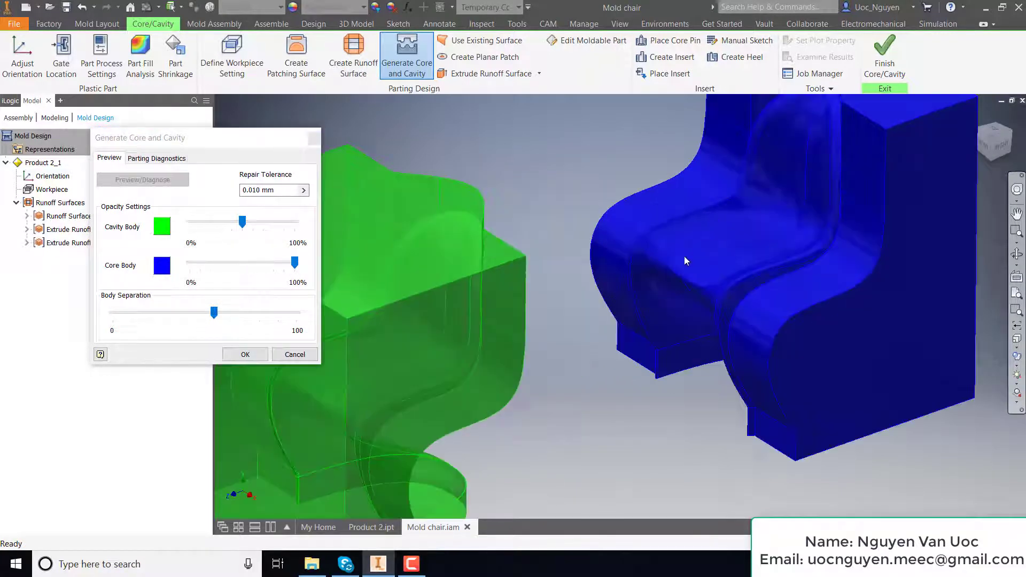
{"action": "middle_click_drag", "start_coordinate": [686, 260], "coordinate": [504, 235], "text": "shift"}
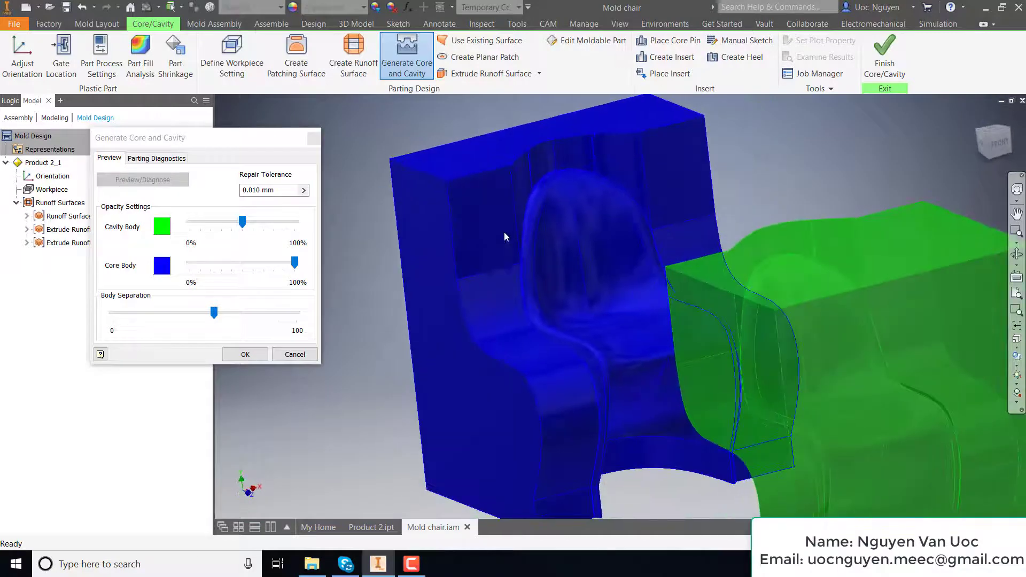
{"action": "scroll", "coordinate": [564, 201], "scroll_direction": "up", "scroll_amount": 3}
{"action": "scroll", "coordinate": [564, 201], "scroll_direction": "down", "scroll_amount": 3}
{"action": "scroll", "coordinate": [564, 201], "scroll_direction": "down", "scroll_amount": 2}
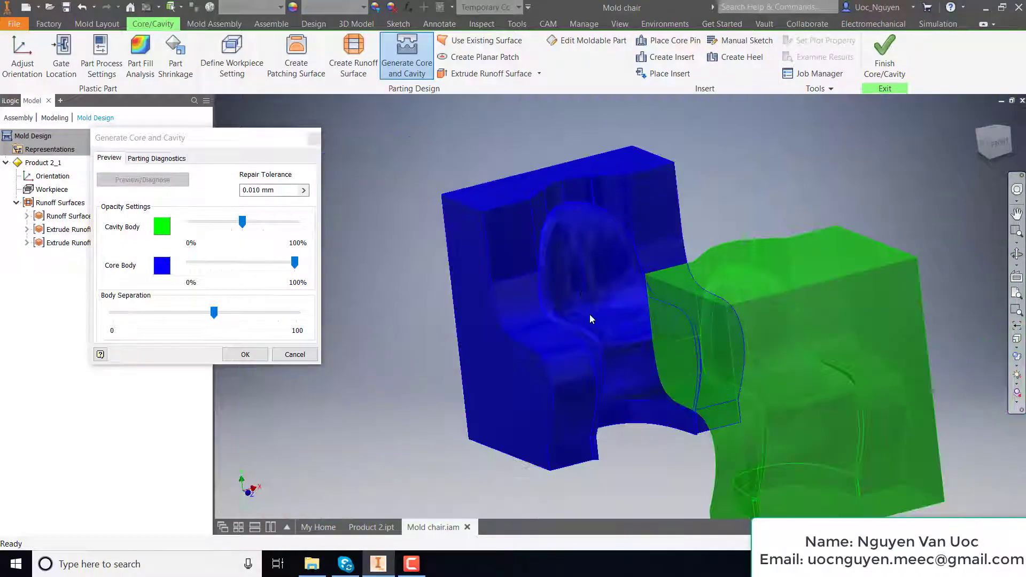
{"action": "key", "text": "F5"}
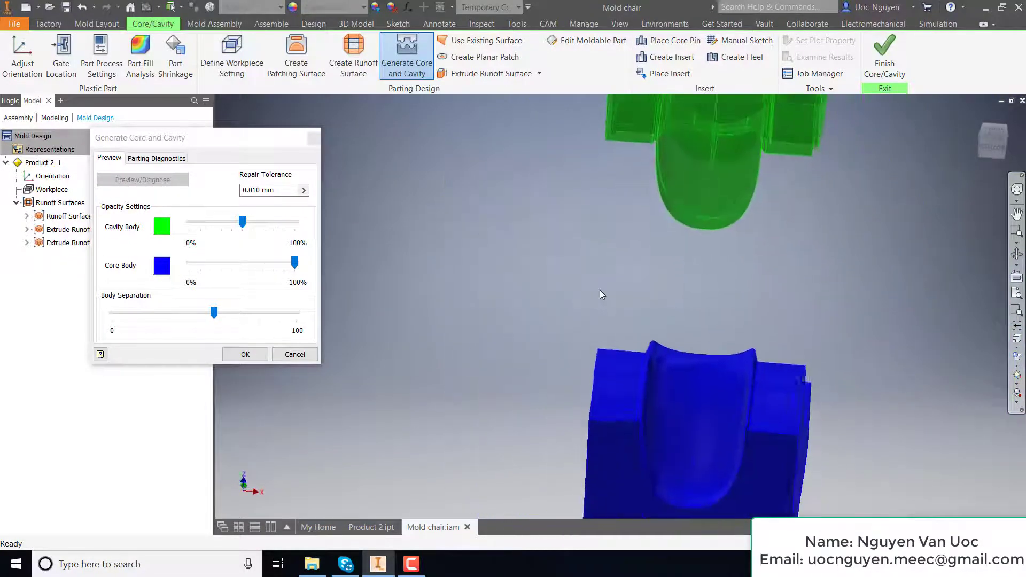
{"action": "key", "text": "F5"}
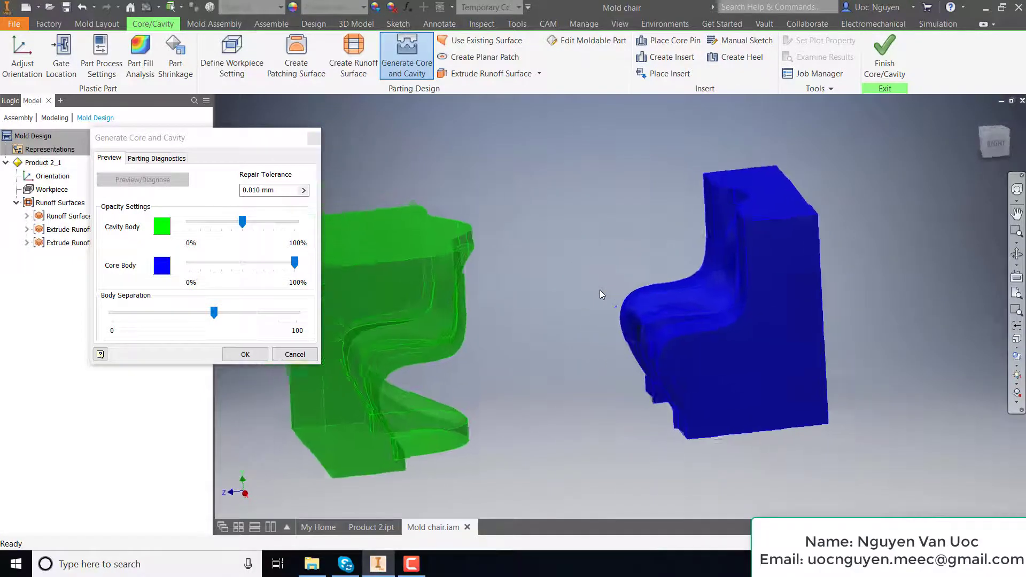
{"action": "left_click", "coordinate": [246, 354]}
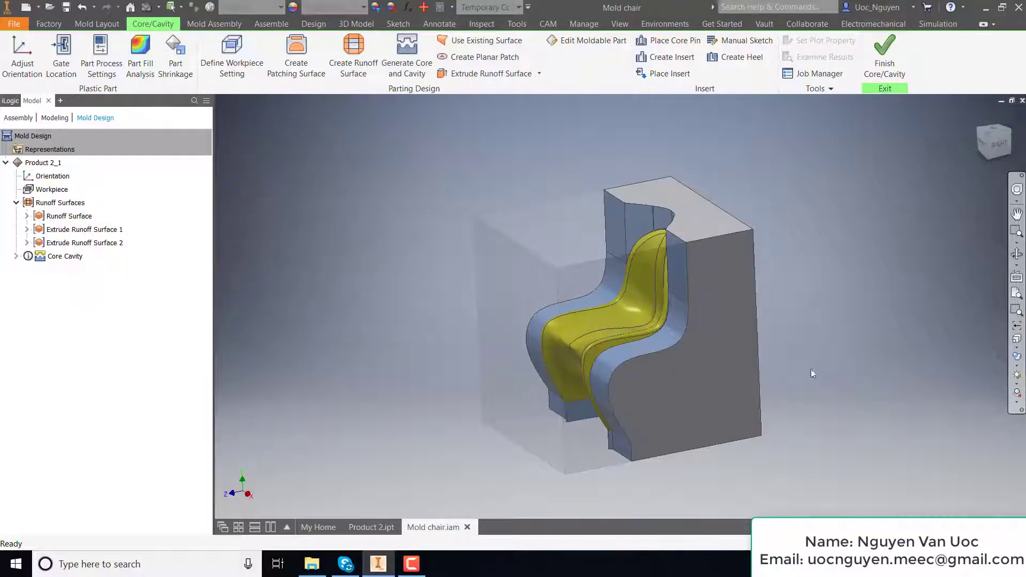
{"action": "left_click", "coordinate": [16, 256]}
{"action": "right_click", "coordinate": [57, 285]}
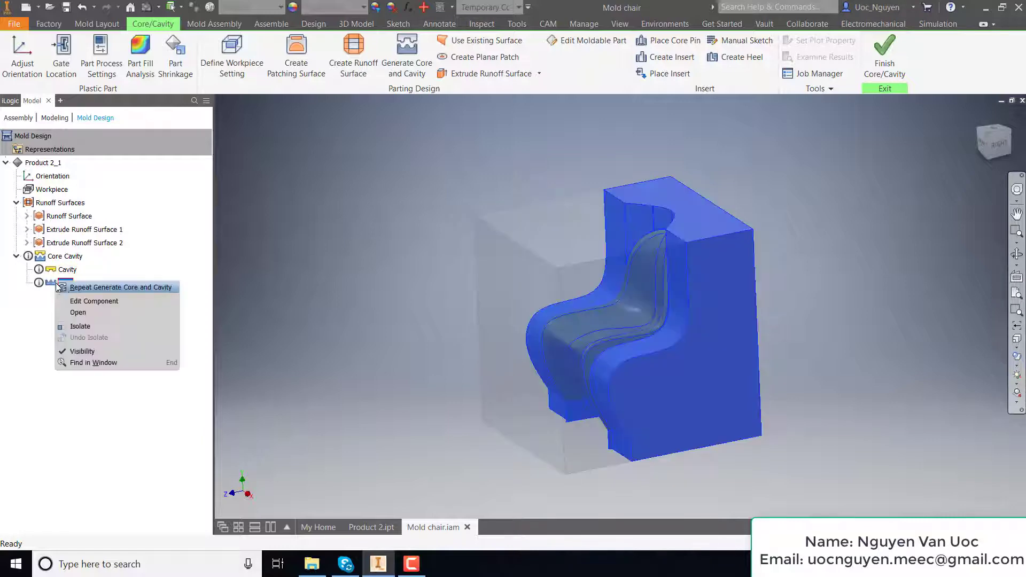
{"action": "left_click", "coordinate": [78, 313]}
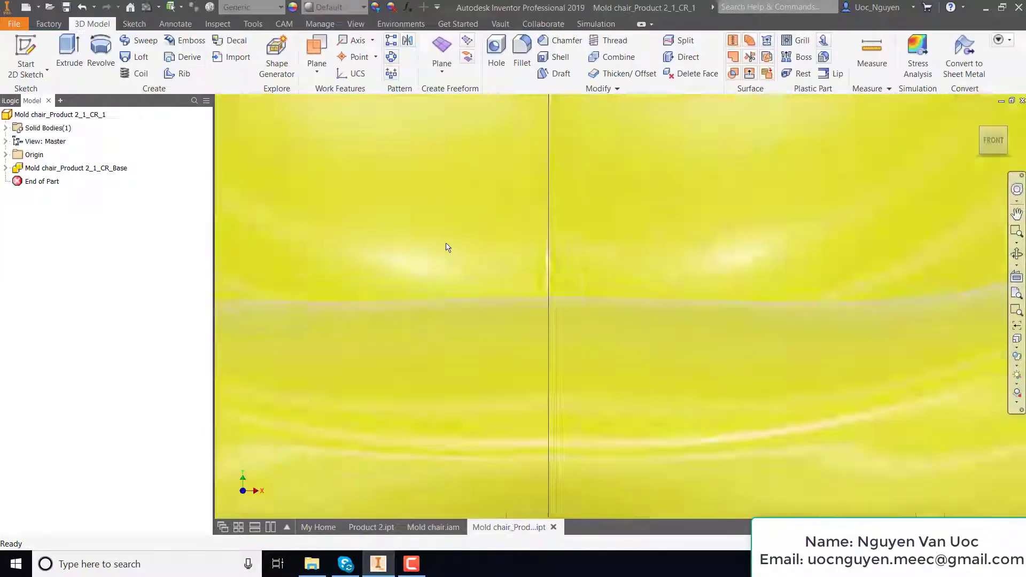
Assign Steel, Alloy material to the core part.
{"action": "key", "text": "F6"}
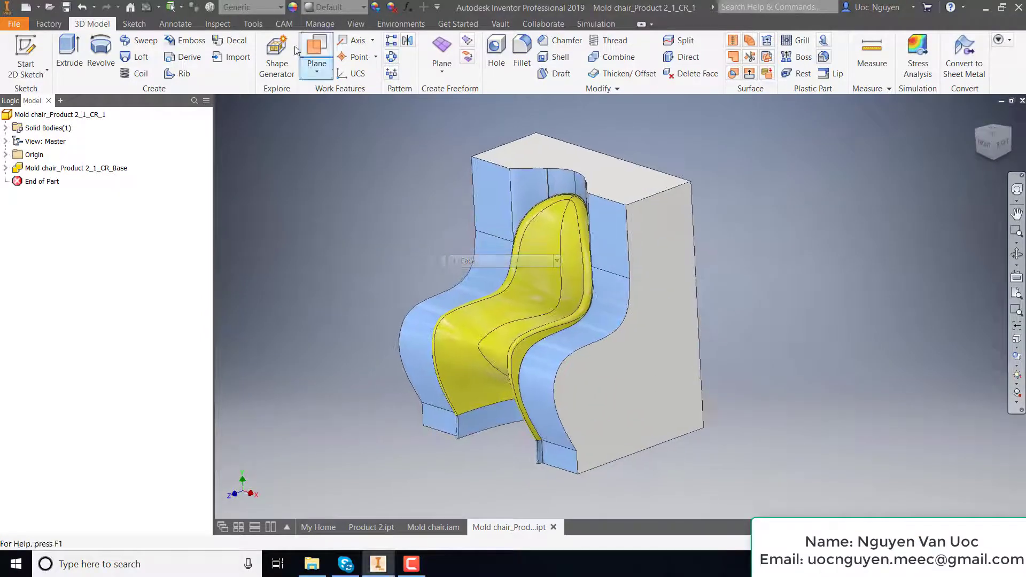
{"action": "left_click", "coordinate": [257, 9]}
{"action": "scroll", "coordinate": [248, 353], "scroll_direction": "down", "scroll_amount": 3}
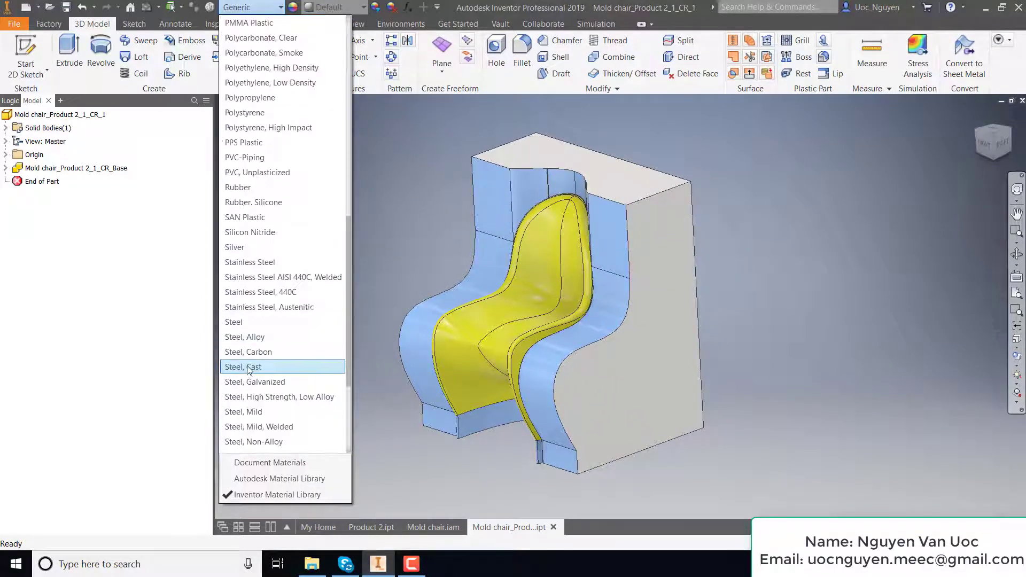
{"action": "left_click", "coordinate": [257, 337]}
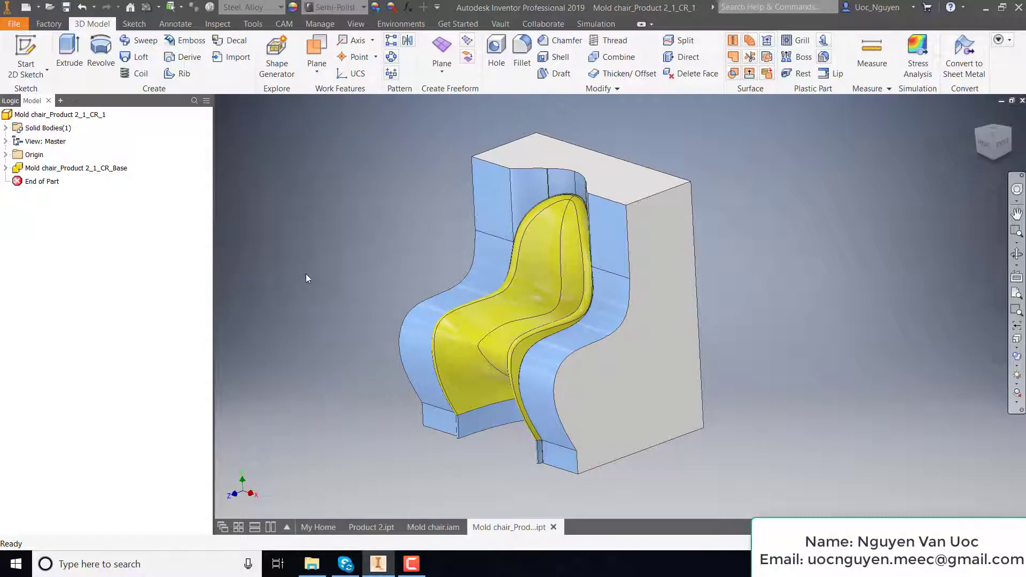
Inspect the core from several views, then switch back to Mold chair.iam.
{"action": "key", "text": "F5"}
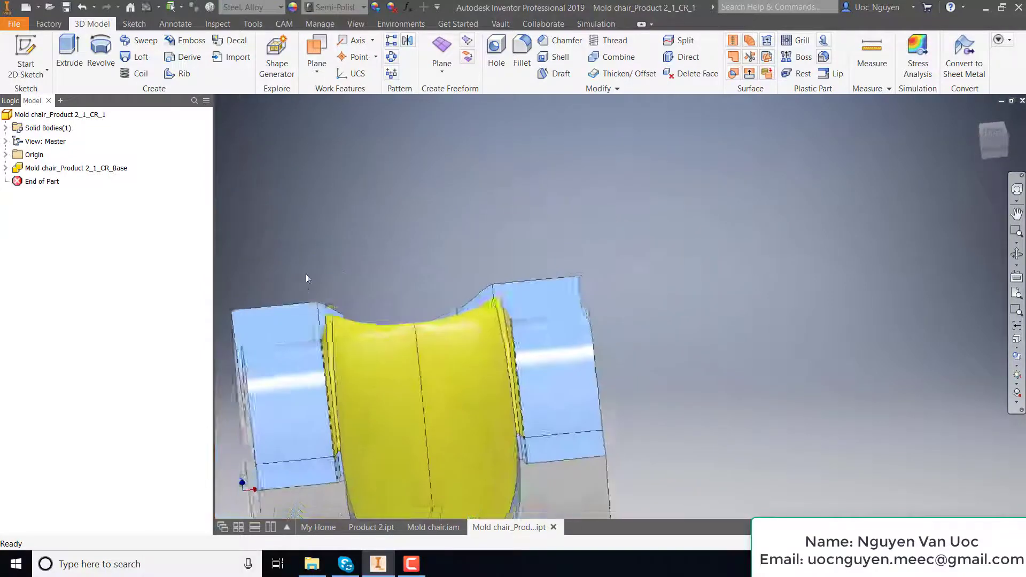
{"action": "key", "text": "F2"}
{"action": "key", "text": "F6"}
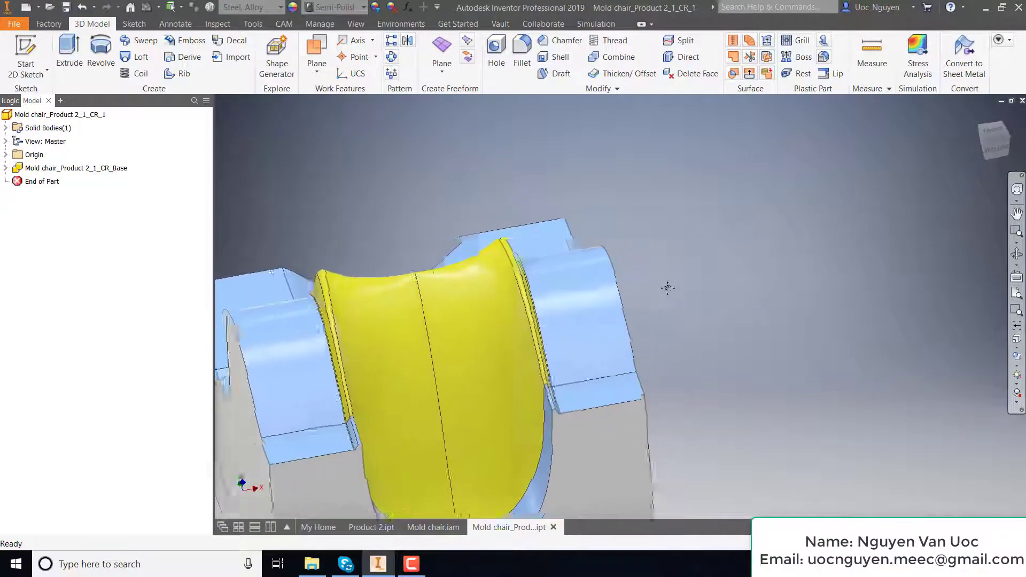
{"action": "key", "text": "F5"}
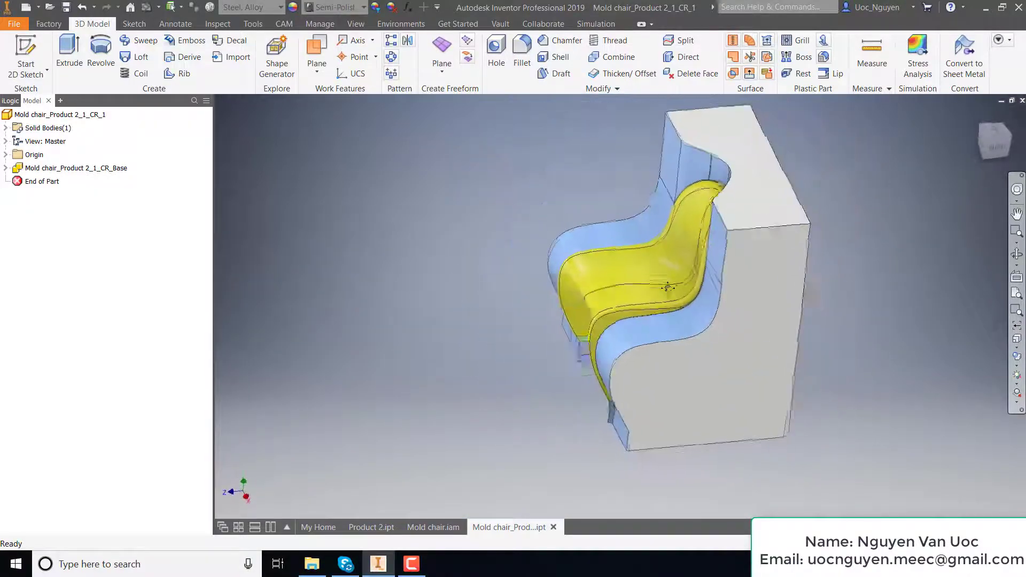
{"action": "middle_click_drag", "start_coordinate": [667, 288], "coordinate": [626, 303], "text": "shift"}
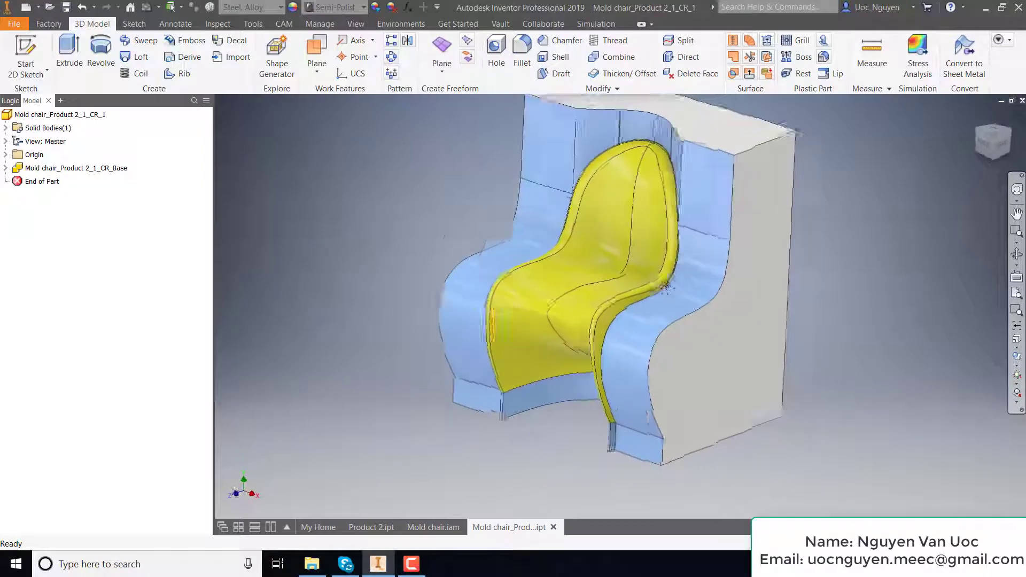
{"action": "scroll", "coordinate": [550, 327], "scroll_direction": "up", "scroll_amount": 3}
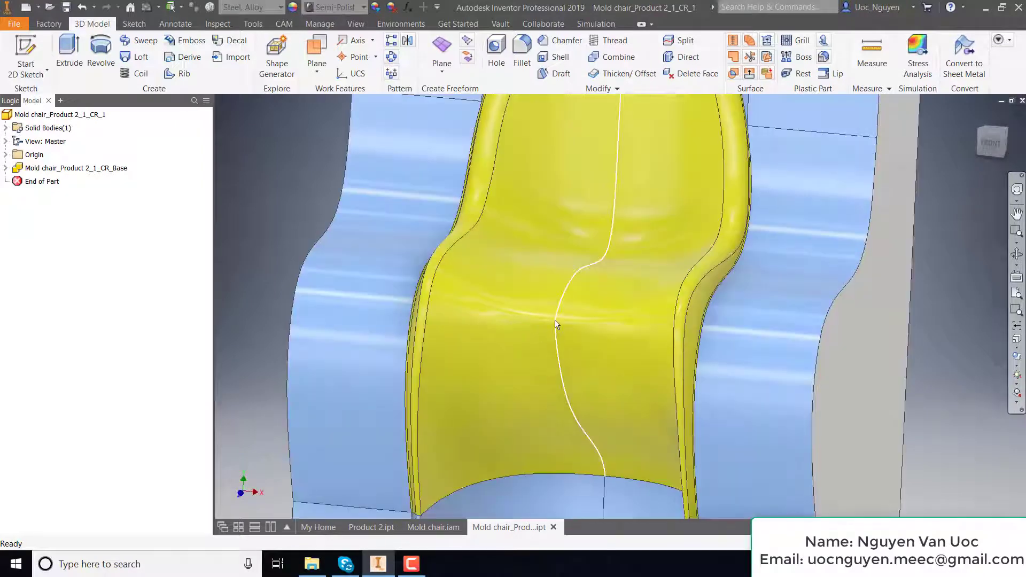
{"action": "left_click", "coordinate": [556, 323]}
{"action": "key", "text": "F5"}
{"action": "key", "text": "F5"}
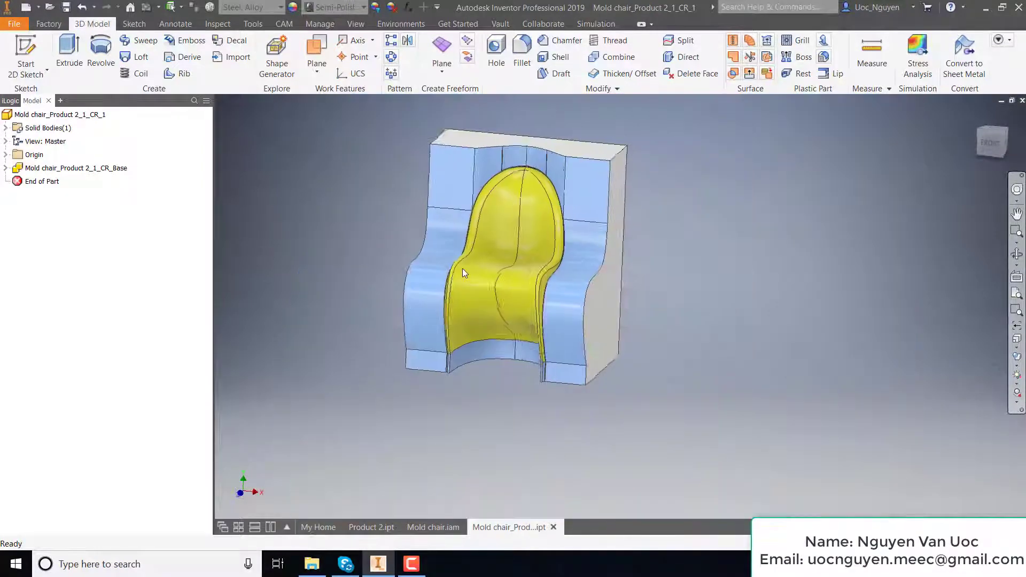
{"action": "key", "text": "F6"}
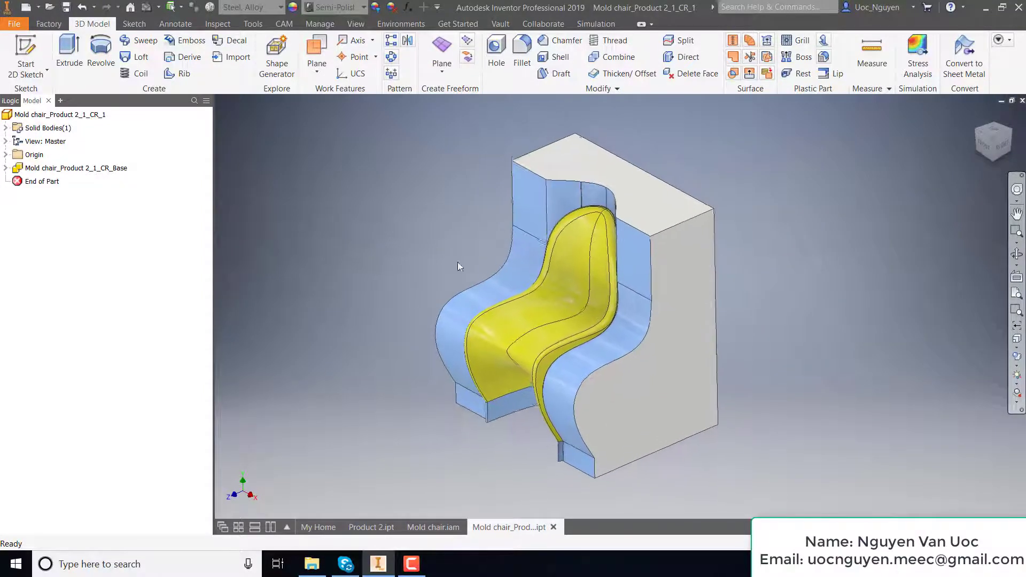
{"action": "left_click", "coordinate": [415, 532]}
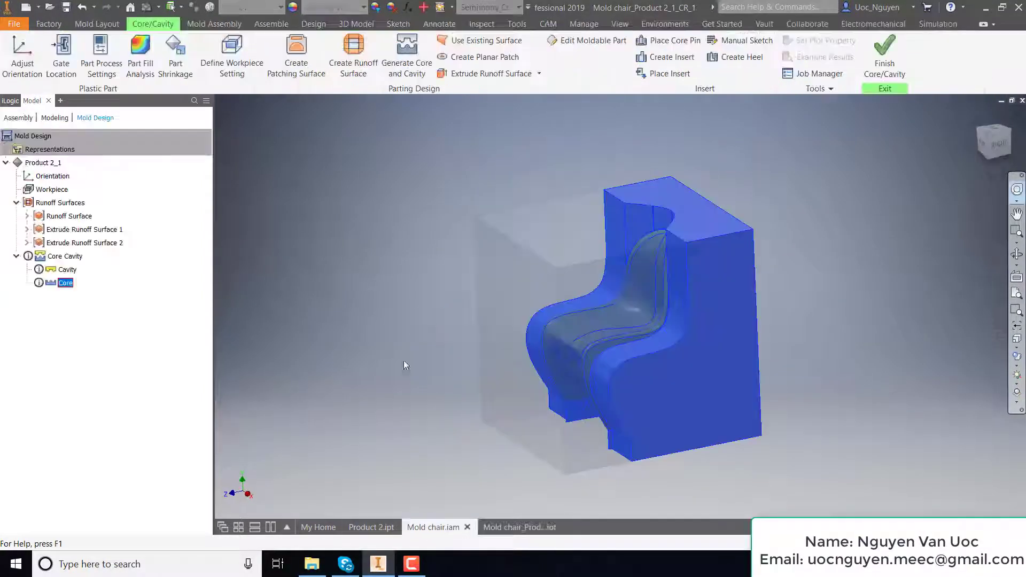
Open the Core, then the Cavity, from the Mold chair assembly as separate parts.
{"action": "right_click", "coordinate": [66, 283]}
{"action": "left_click", "coordinate": [86, 315]}
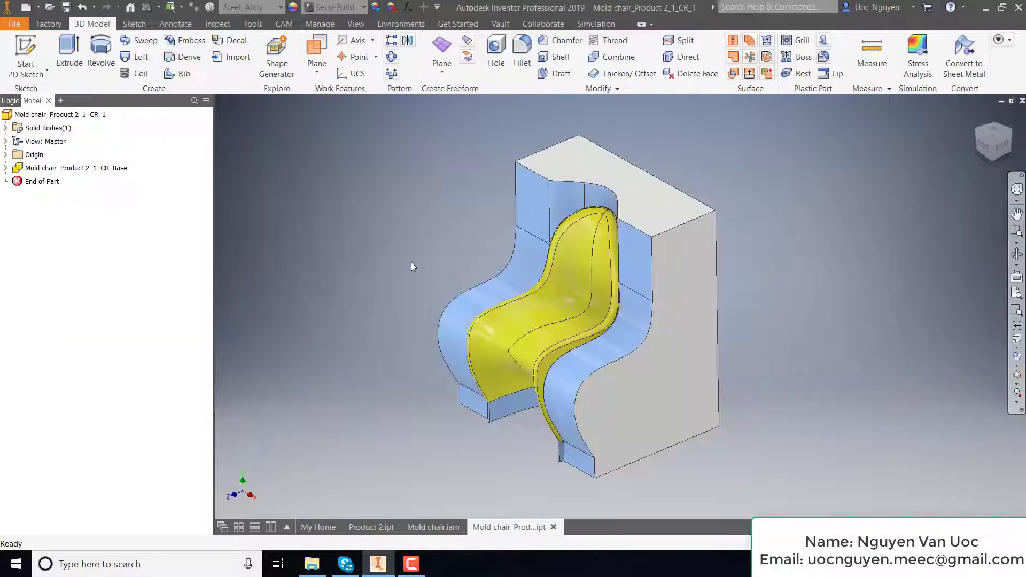
{"action": "left_click", "coordinate": [443, 529]}
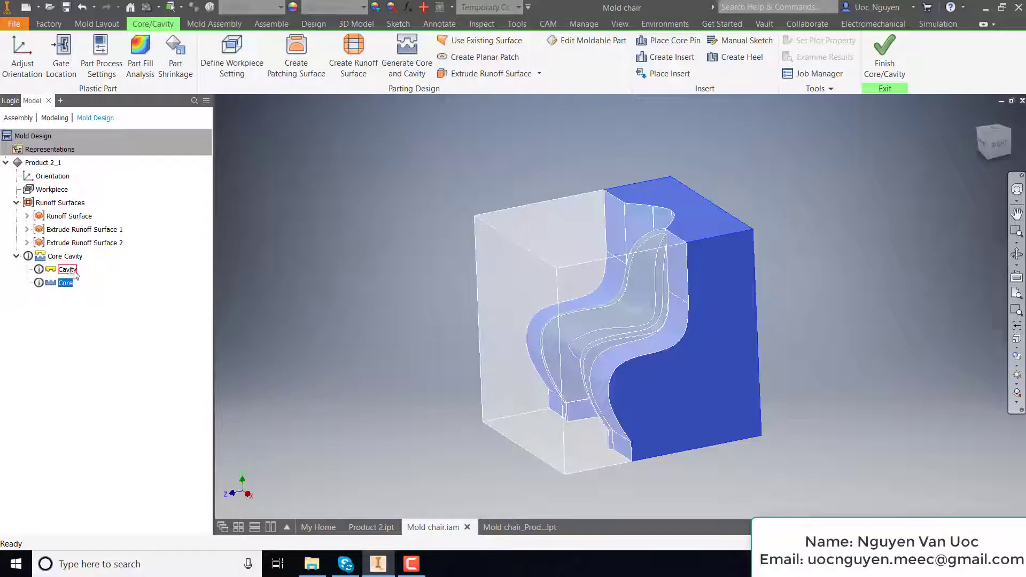
{"action": "right_click", "coordinate": [69, 271]}
{"action": "left_click", "coordinate": [95, 297]}
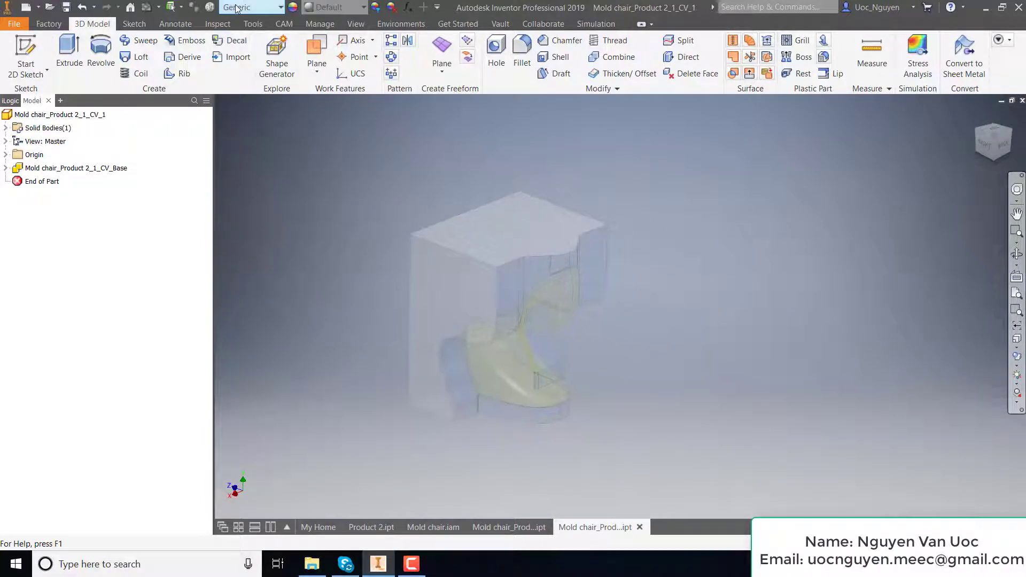
Assign Steel, Alloy to the cavity part and inspect it from the right side and top.
{"action": "left_click", "coordinate": [238, 7]}
{"action": "scroll", "coordinate": [258, 321], "scroll_direction": "down", "scroll_amount": 2}
{"action": "scroll", "coordinate": [258, 394], "scroll_direction": "down", "scroll_amount": 1}
{"action": "scroll", "coordinate": [259, 395], "scroll_direction": "down", "scroll_amount": 5}
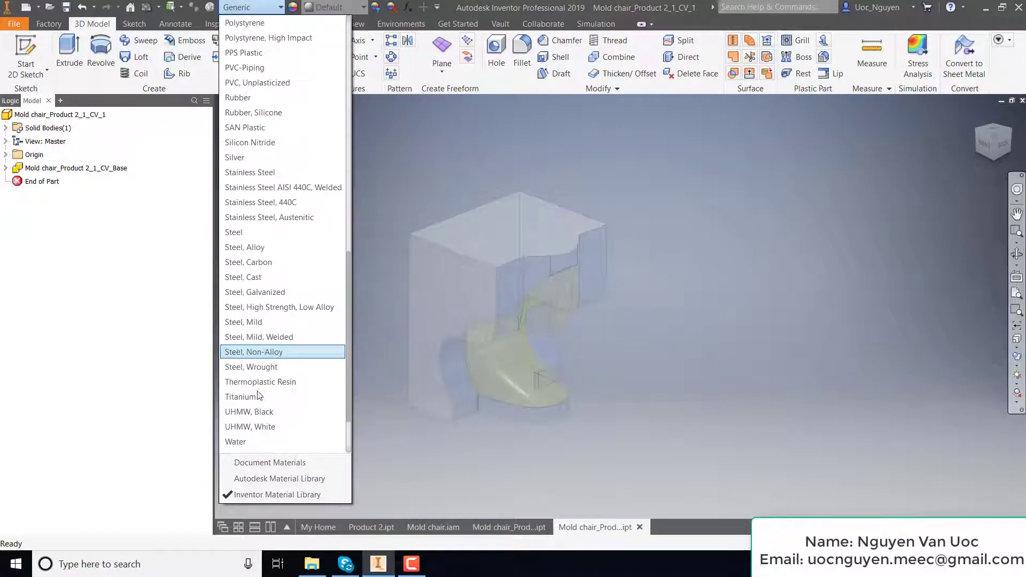
{"action": "left_click", "coordinate": [260, 249]}
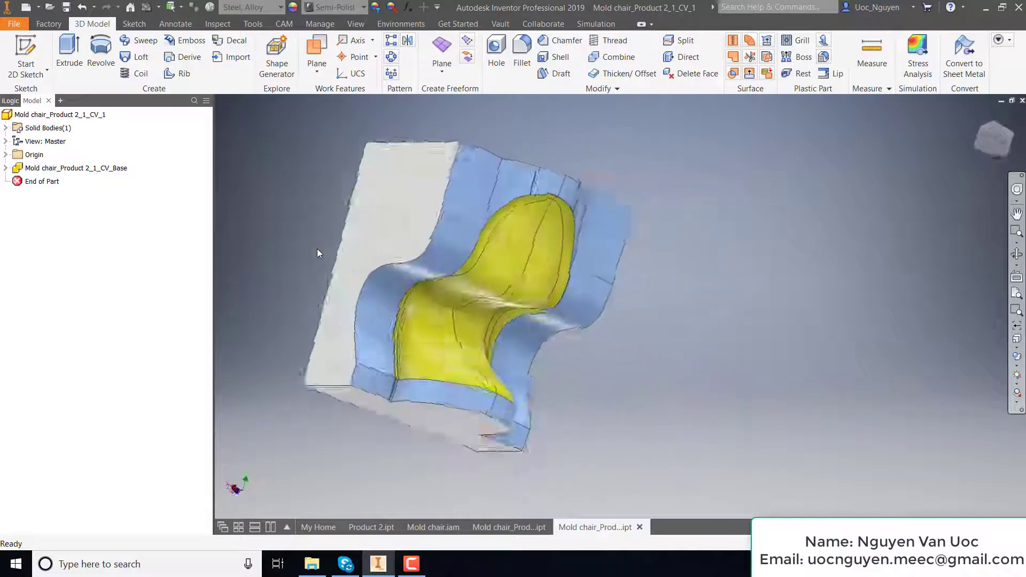
{"action": "left_click", "coordinate": [992, 145]}
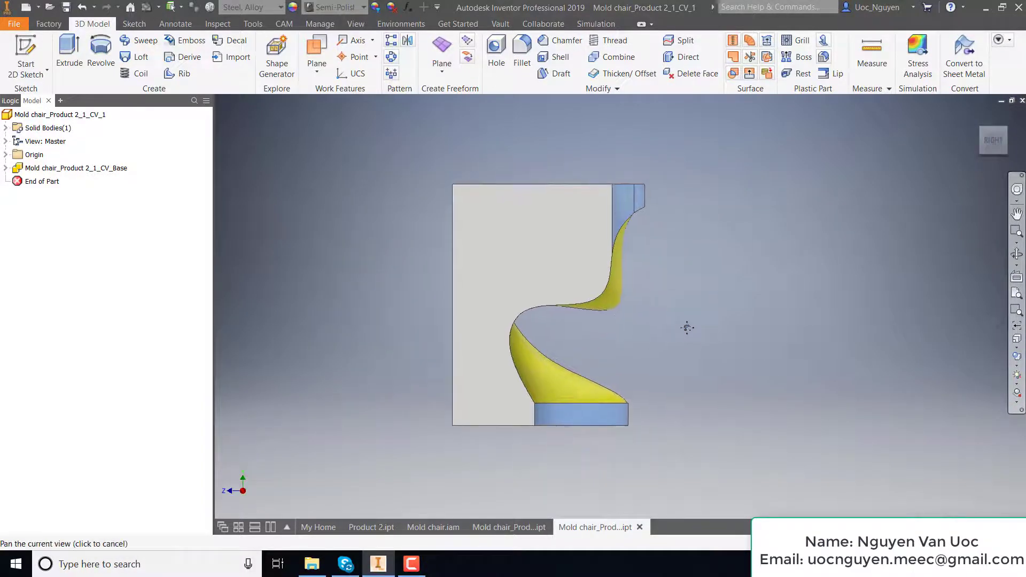
{"action": "scroll", "coordinate": [628, 193], "scroll_direction": "up", "scroll_amount": 5}
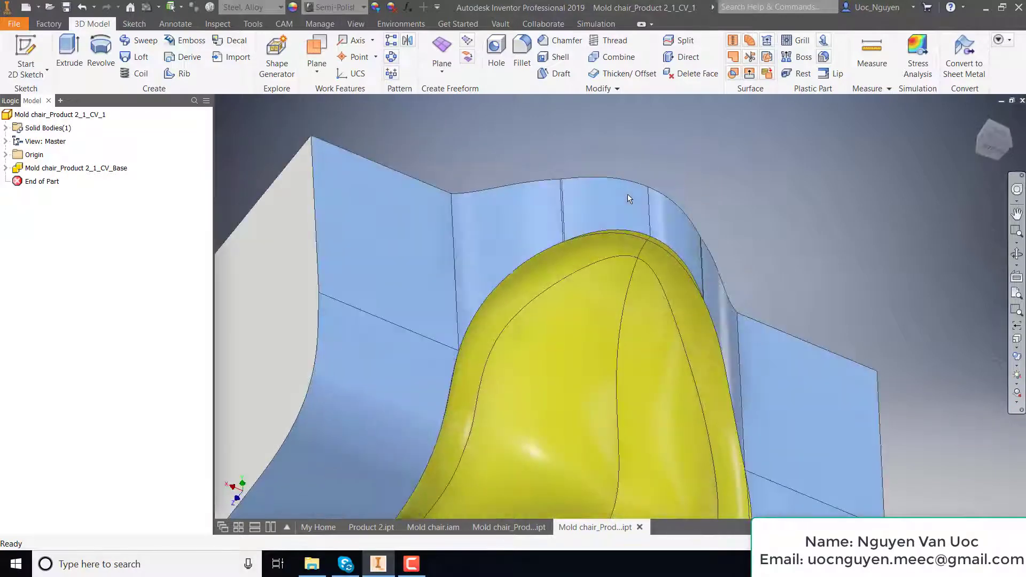
{"action": "scroll", "coordinate": [630, 260], "scroll_direction": "up", "scroll_amount": 2}
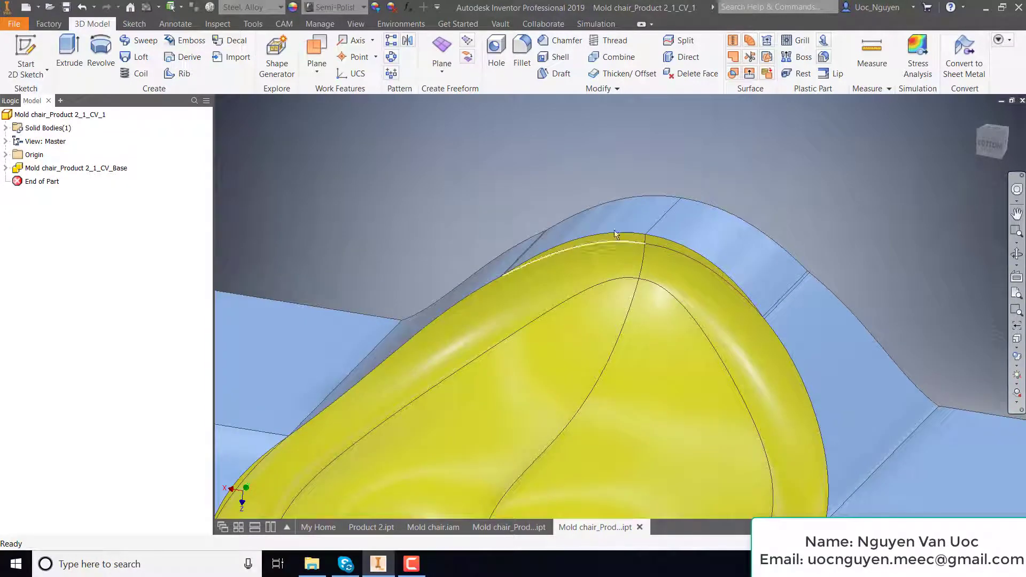
{"action": "scroll", "coordinate": [614, 233], "scroll_direction": "down", "scroll_amount": 5}
{"action": "scroll", "coordinate": [625, 219], "scroll_direction": "down", "scroll_amount": 3}
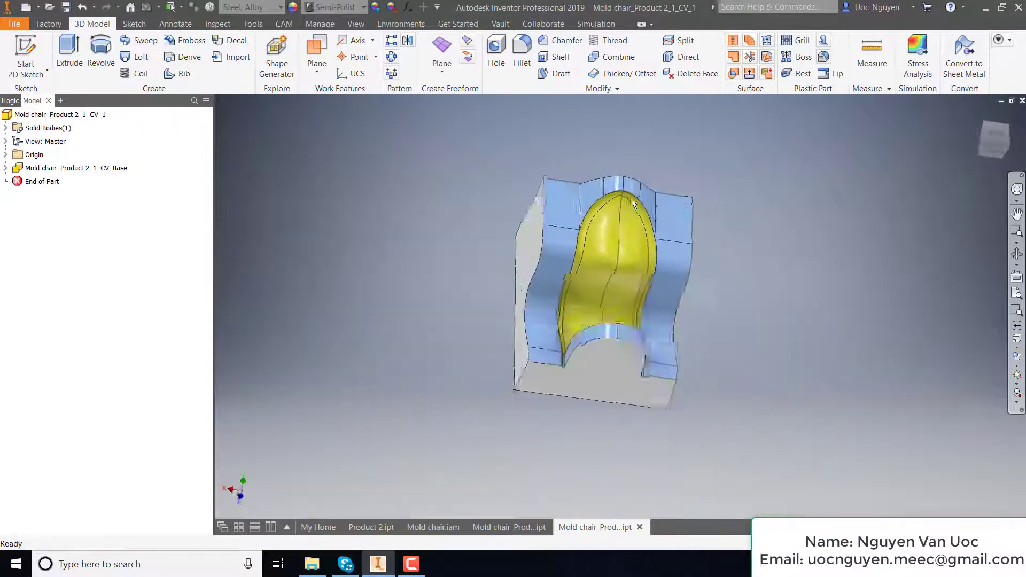
{"action": "mouse_move", "coordinate": [633, 202]}
{"action": "middle_mouse_down", "text": "shift"}
{"action": "mouse_move", "coordinate": [623, 329]}
{"action": "mouse_move", "coordinate": [665, 335]}
{"action": "middle_mouse_up", "text": "shift"}
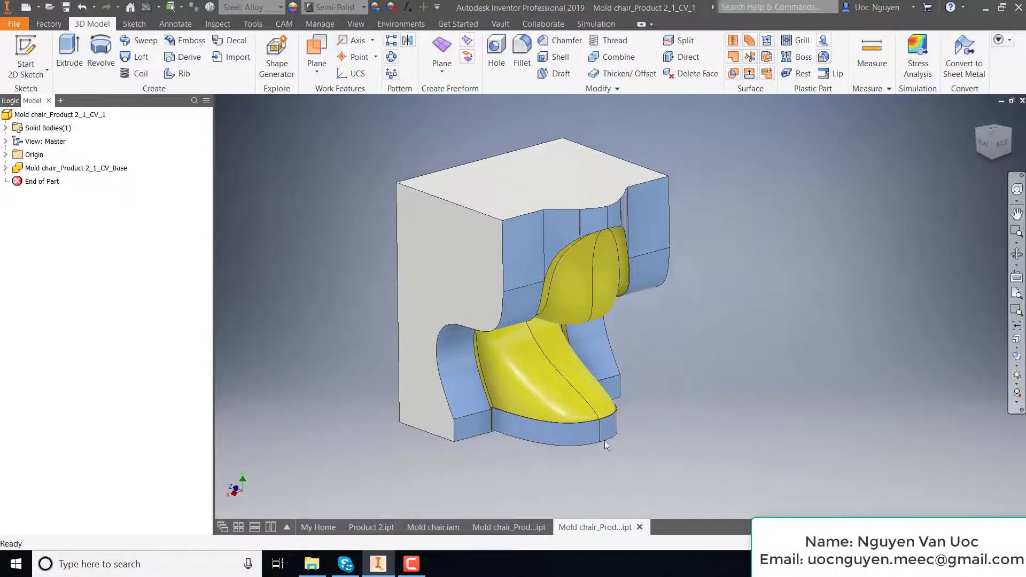
{"action": "left_click", "coordinate": [513, 528]}
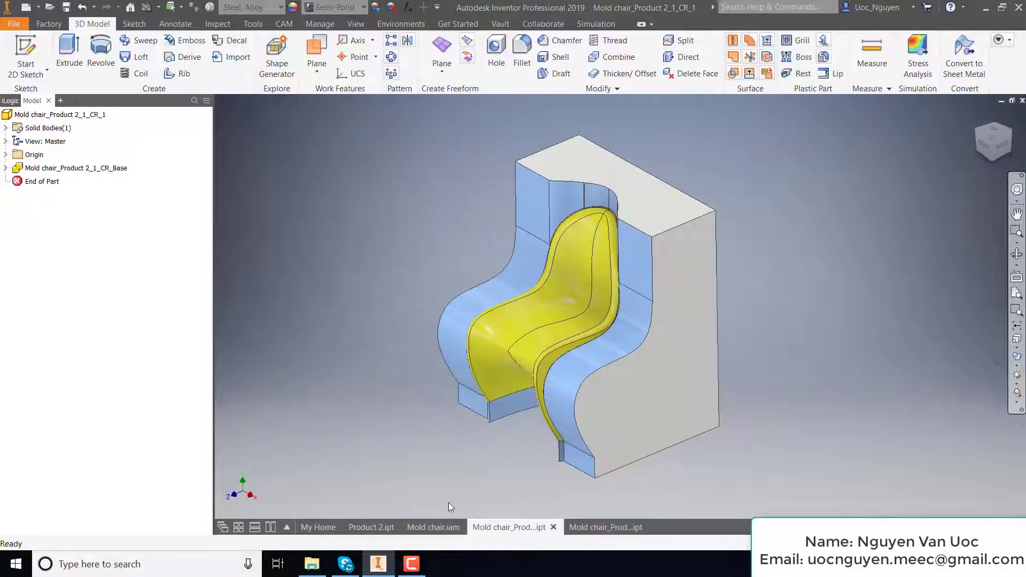
{"action": "left_click", "coordinate": [435, 529]}
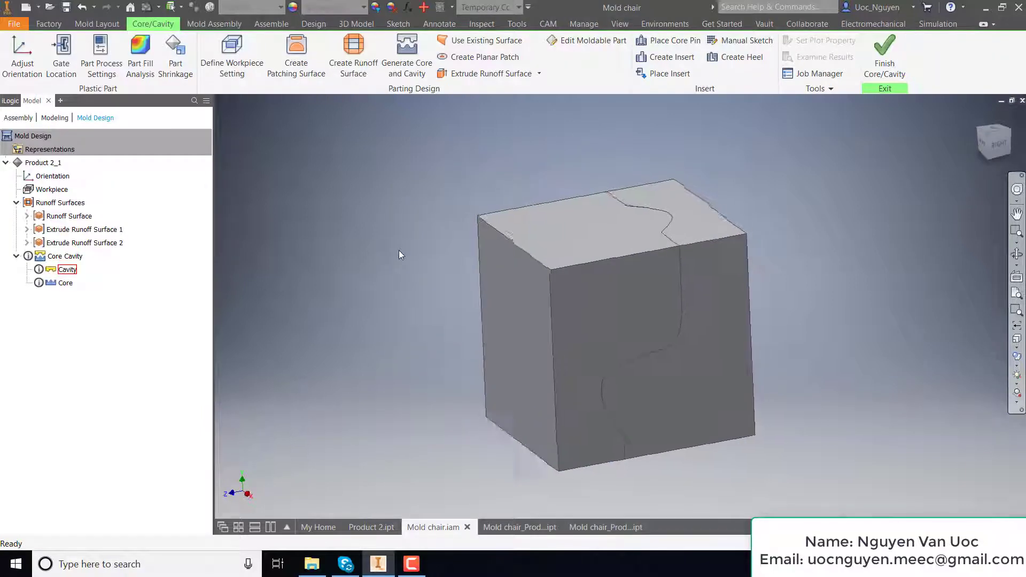
{"action": "key", "text": "F5"}
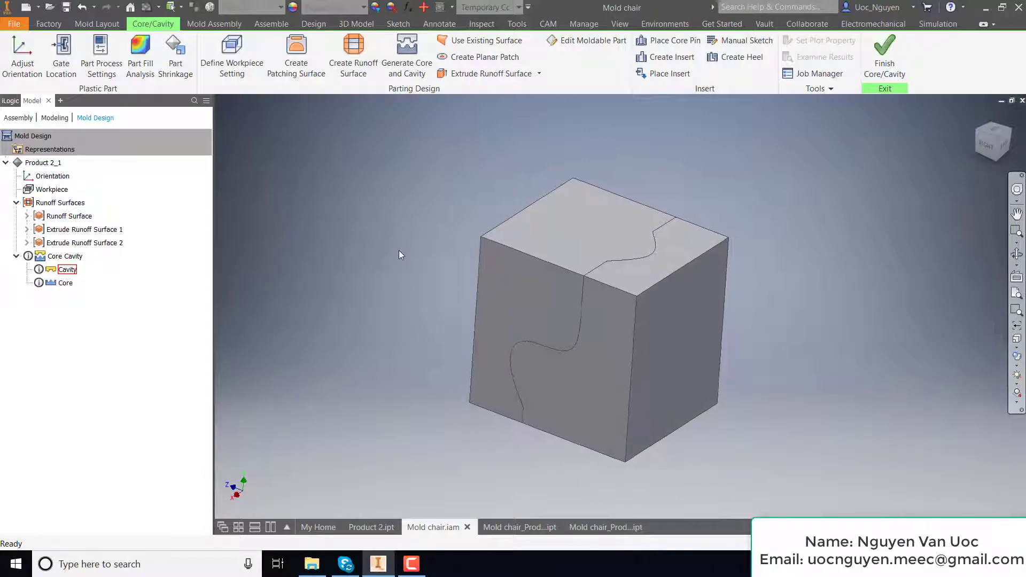
{"action": "key", "text": "F5"}
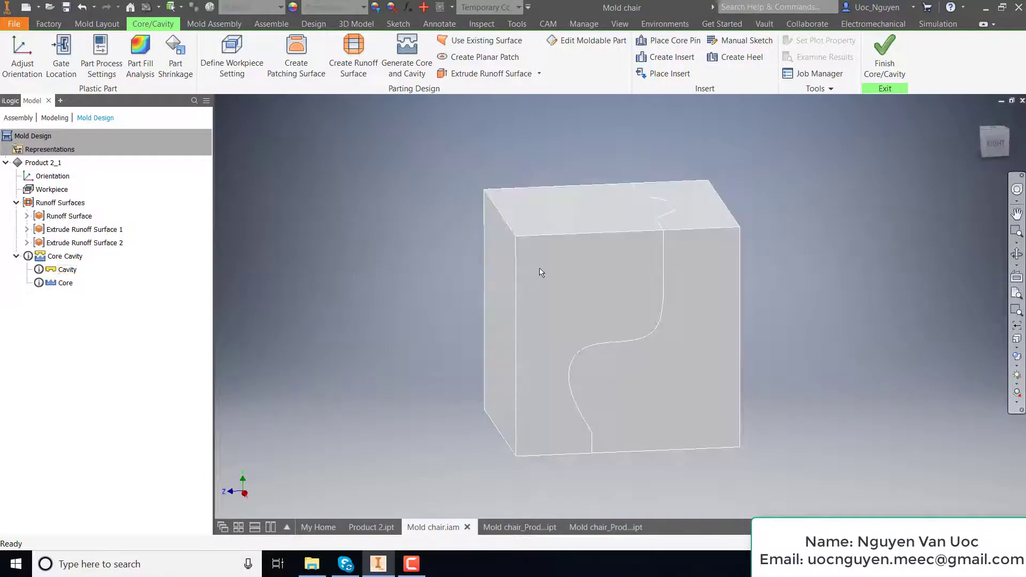
{"action": "left_click", "coordinate": [601, 527]}
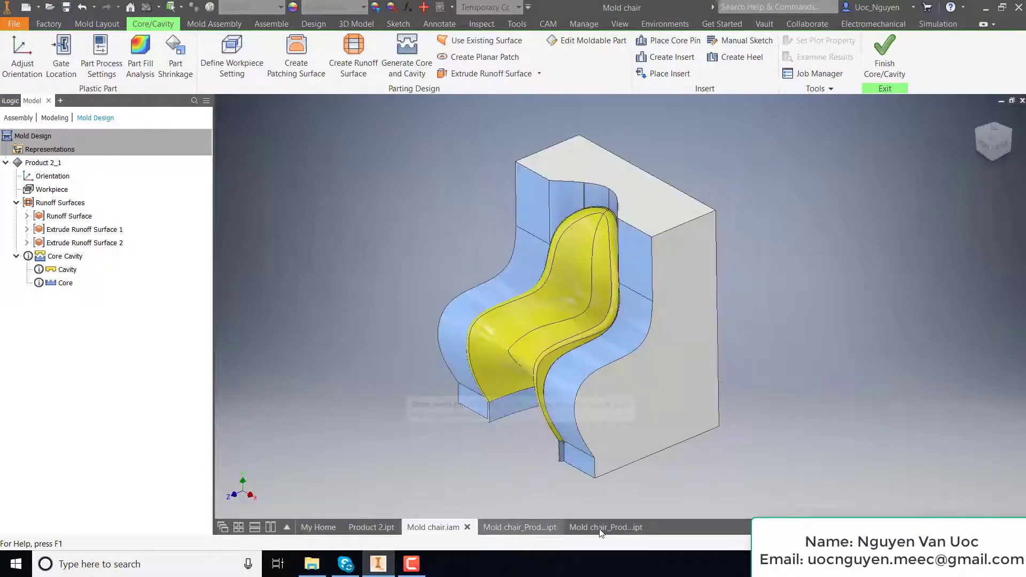